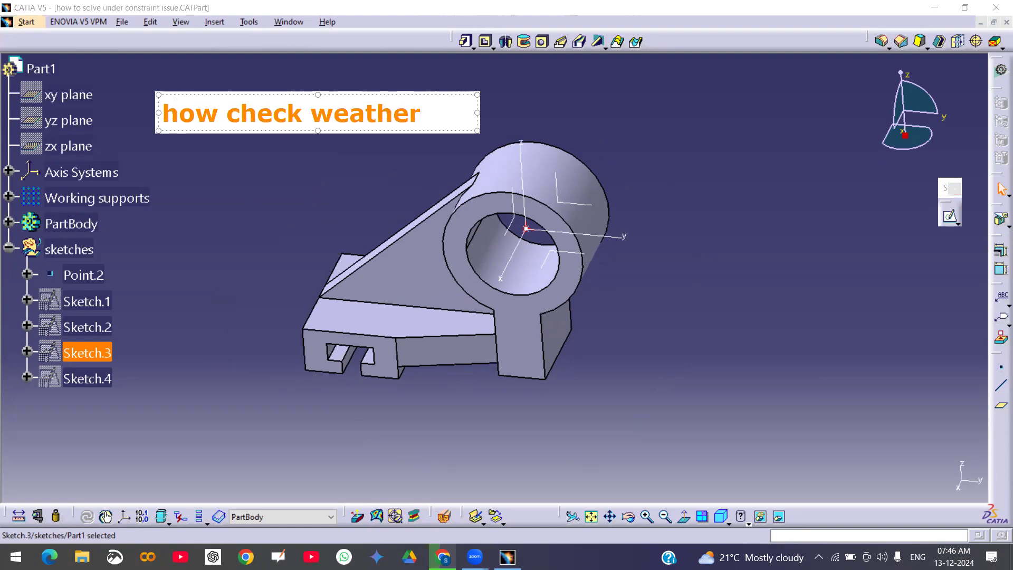
Complete the on-screen note so it reads "how check weather 3D model is right?" with "sketch?" on a second line
{"action": "type", "text": "D mode"}
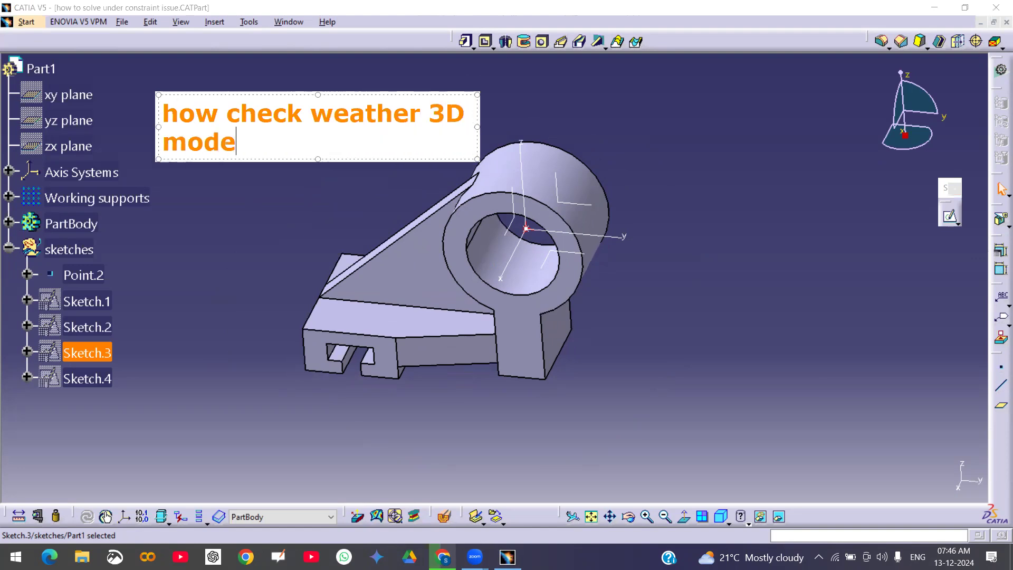
{"action": "type", "text": "l is right"}
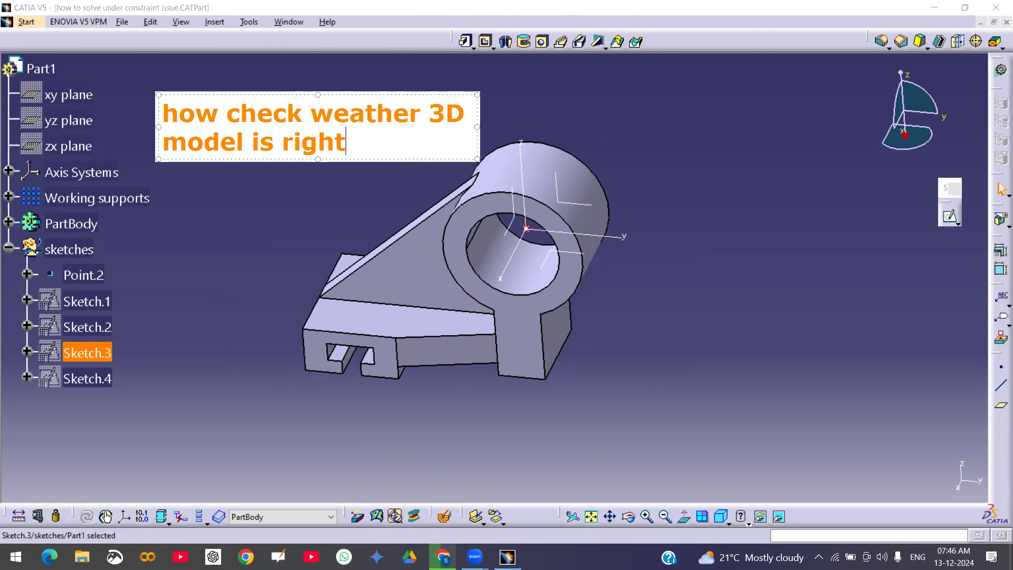
{"action": "type", "text": "?"}
{"action": "key", "text": "Return"}
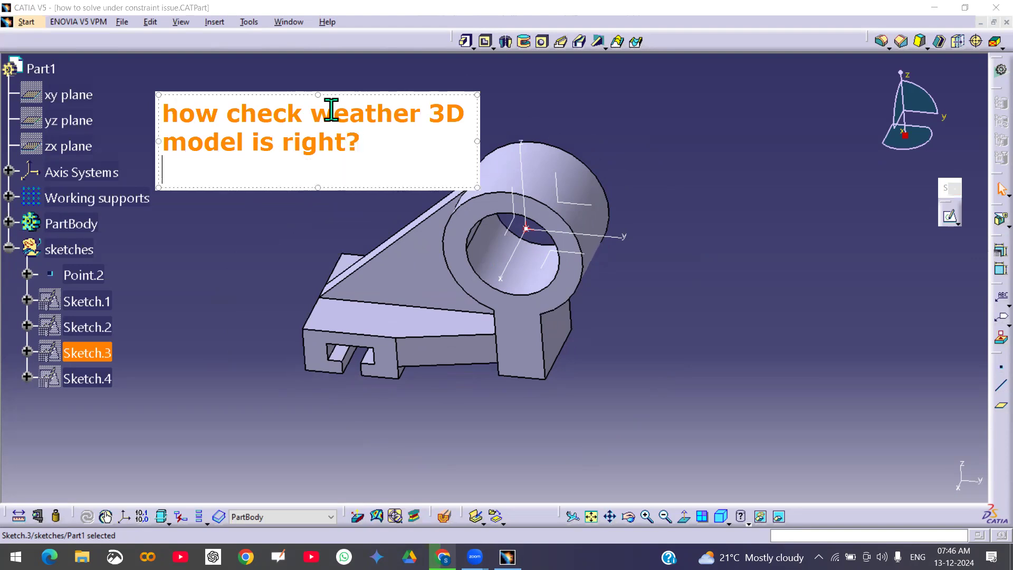
{"action": "type", "text": "ske"}
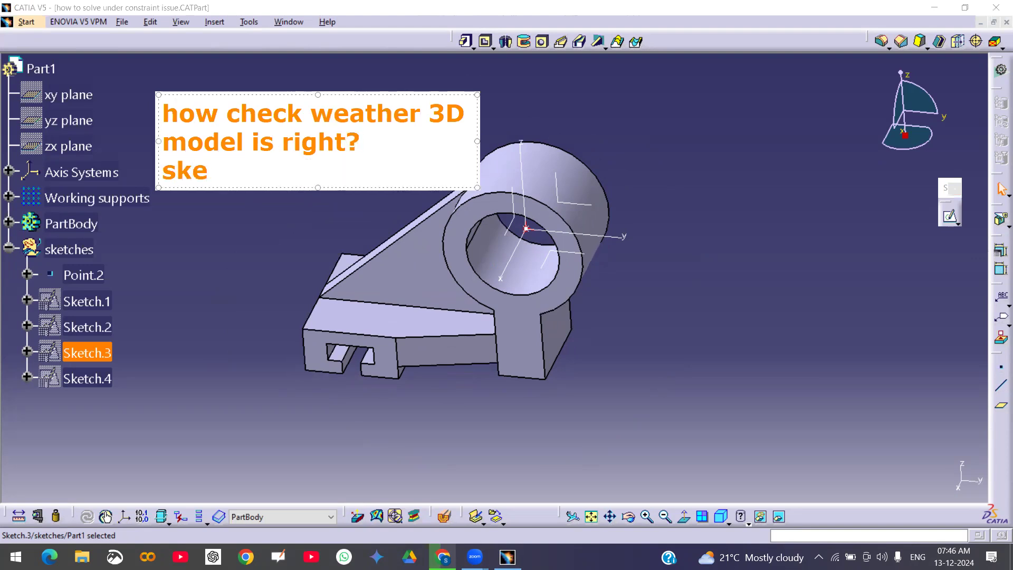
{"action": "type", "text": "tch?"}
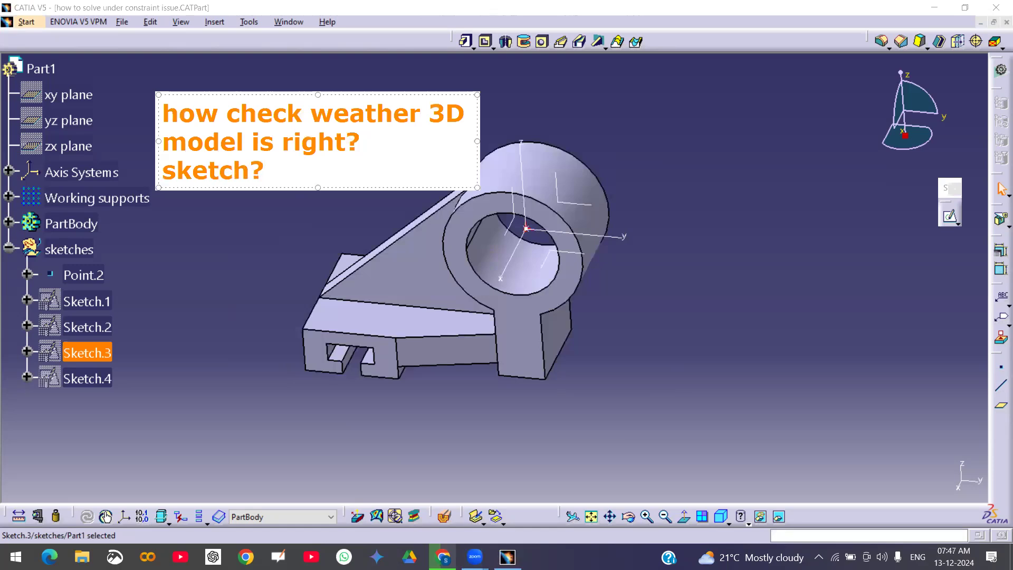
Widen the note so the question fits on one line, and move it up clear of the model
{"action": "left_click_drag", "start_coordinate": [476, 143], "coordinate": [854, 62]}
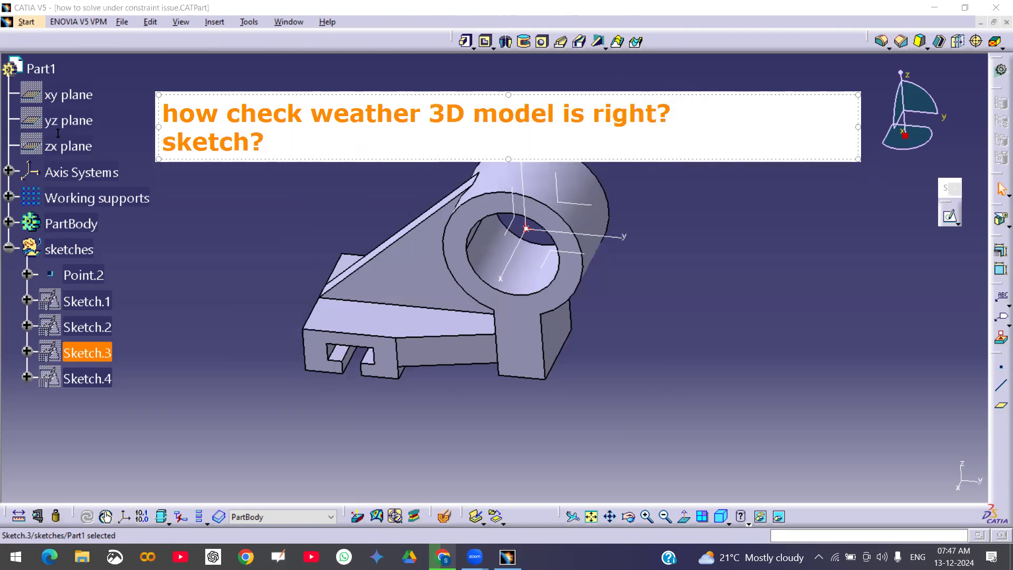
{"action": "left_click", "coordinate": [170, 90]}
{"action": "left_click_drag", "start_coordinate": [181, 111], "coordinate": [175, 74]}
{"action": "left_click", "coordinate": [710, 172]}
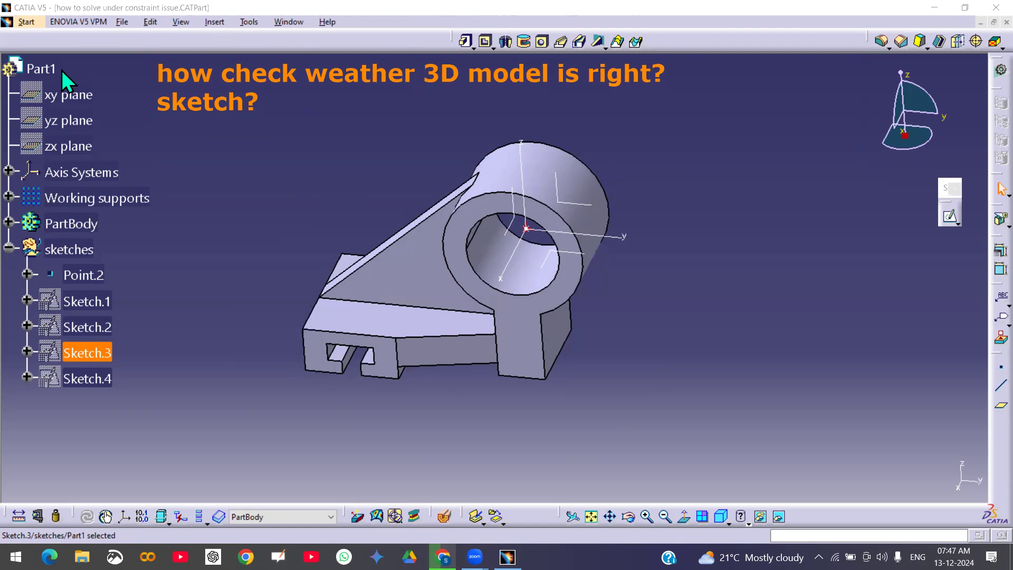
Open Parameterization Analysis for the part and place its window beside the specification tree
{"action": "left_click", "coordinate": [214, 22]}
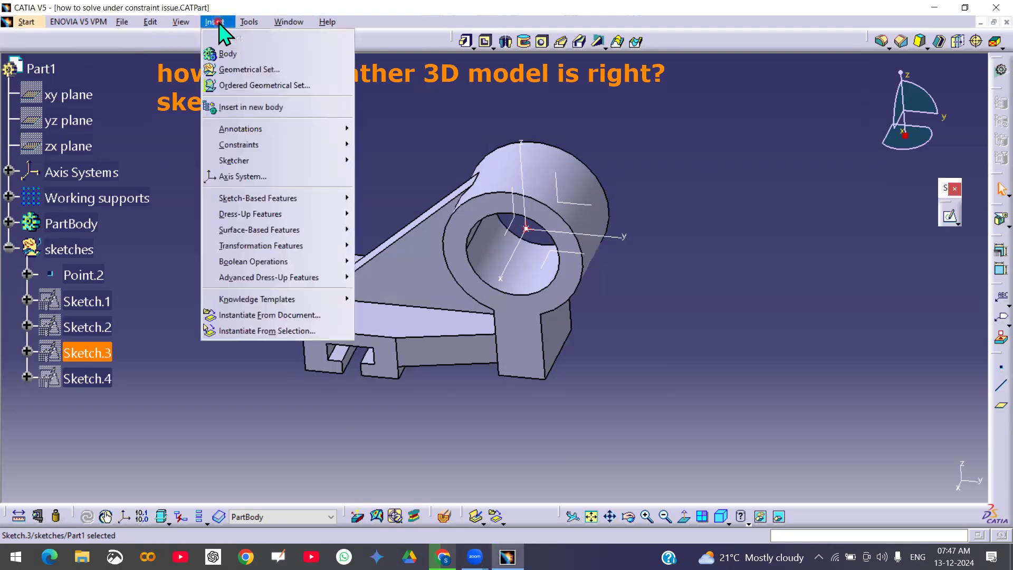
{"action": "left_click", "coordinate": [181, 22]}
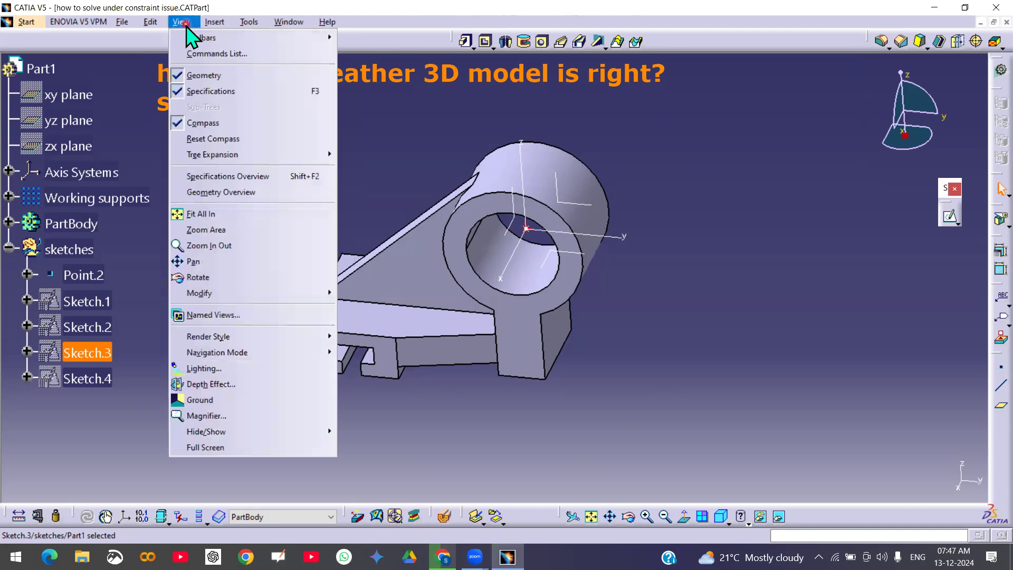
{"action": "mouse_move", "coordinate": [255, 22]}
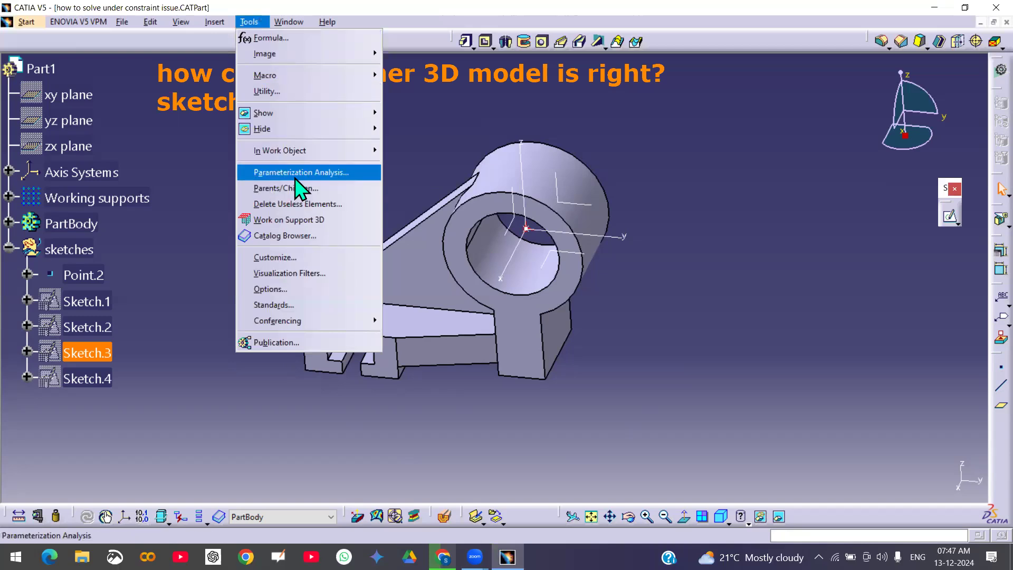
{"action": "left_click", "coordinate": [329, 171]}
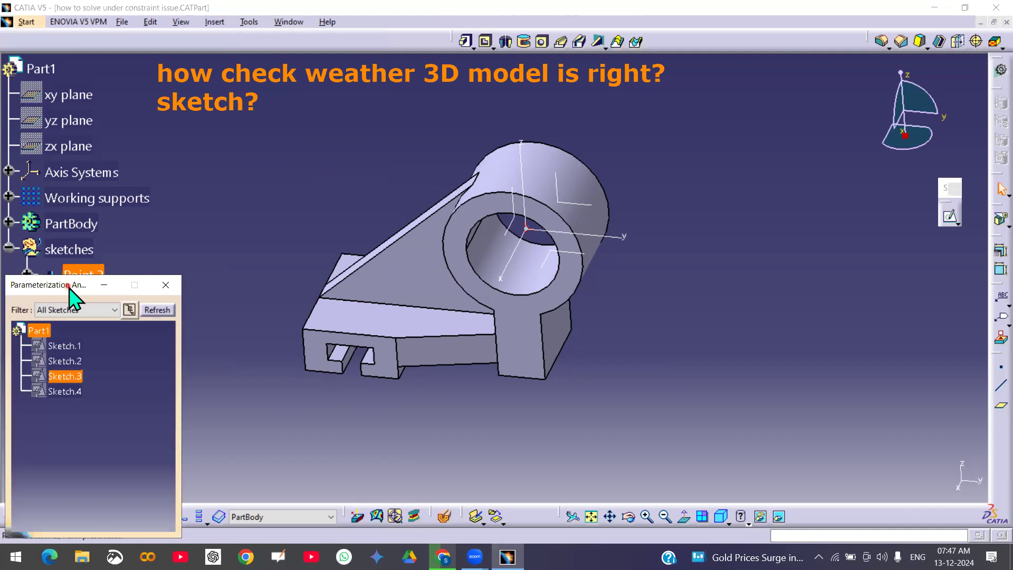
{"action": "left_click_drag", "start_coordinate": [70, 289], "coordinate": [200, 153]}
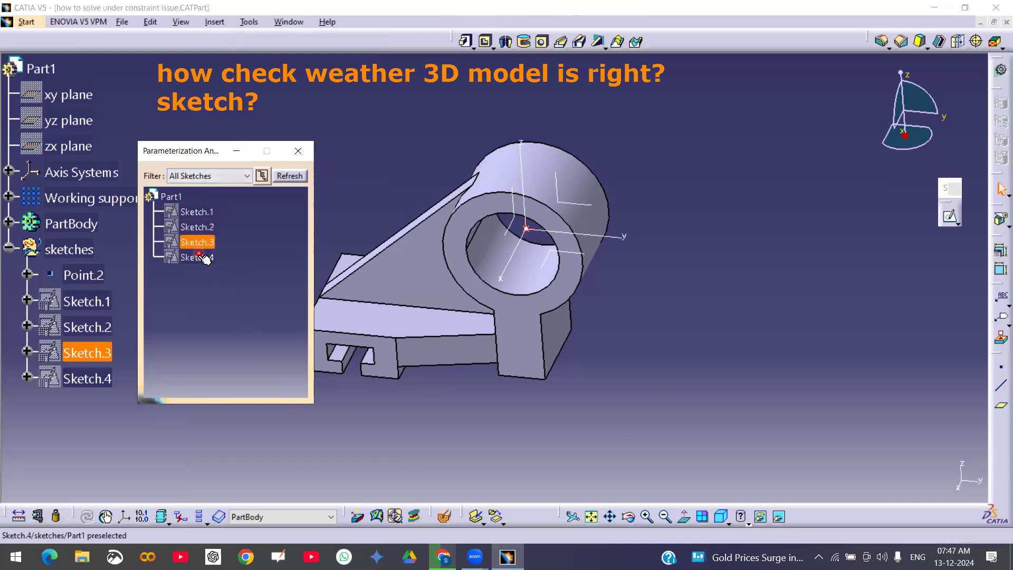
Filter the parameterization analysis by Over-constrained Sketches and by Fully-constrained Sketches to check the part's sketches
{"action": "left_click", "coordinate": [214, 176]}
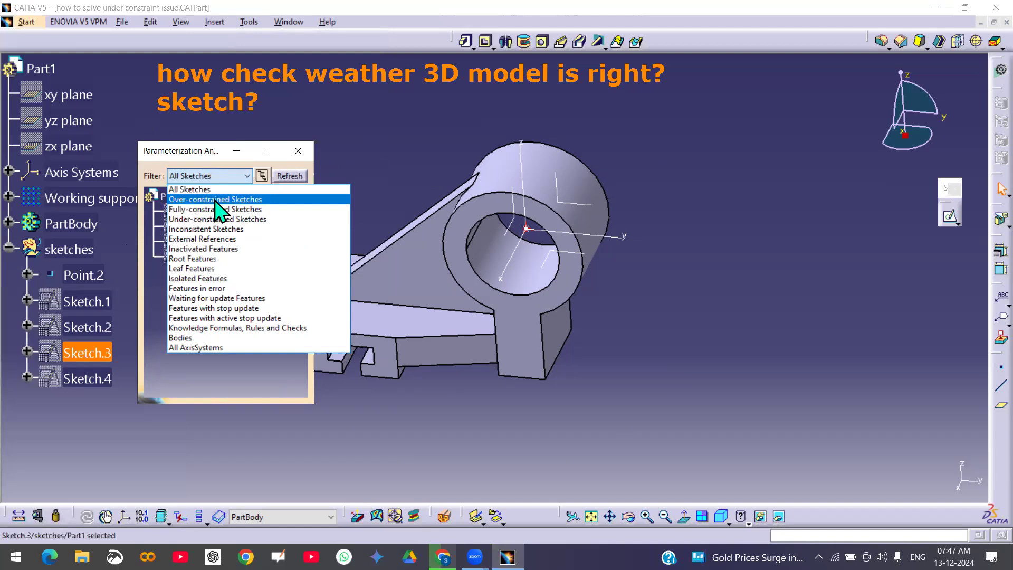
{"action": "left_click", "coordinate": [215, 200]}
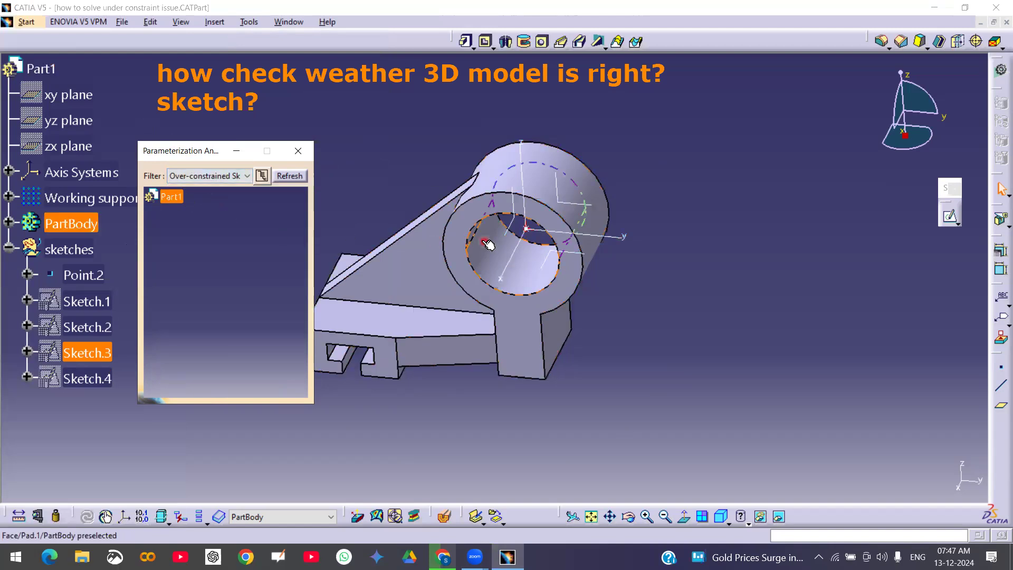
{"action": "left_click", "coordinate": [238, 177]}
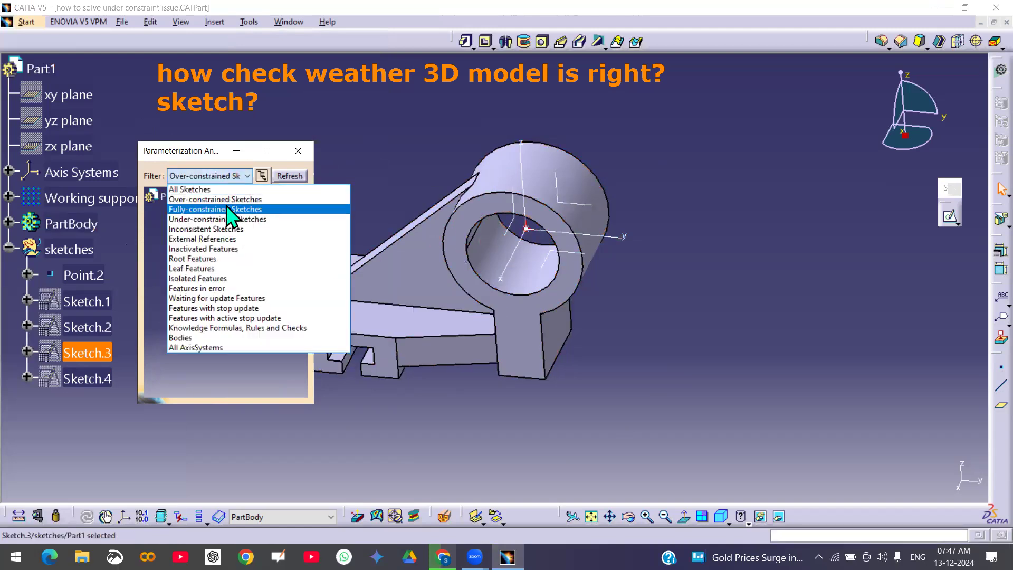
{"action": "left_click", "coordinate": [226, 206]}
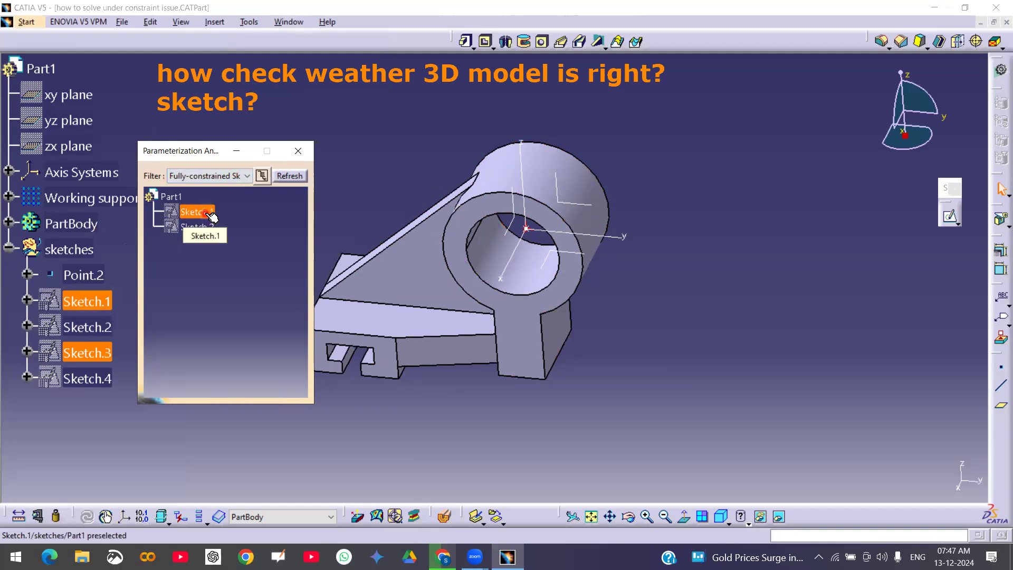
Check the part for Under-constrained Sketches and Inconsistent Sketches using the analysis filter
{"action": "left_click", "coordinate": [209, 176]}
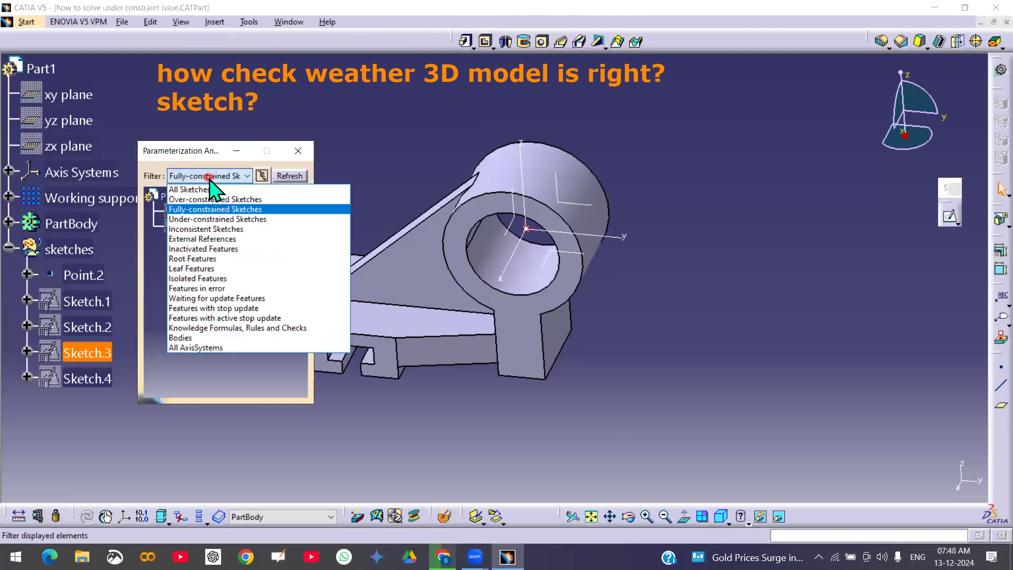
{"action": "left_click", "coordinate": [207, 219]}
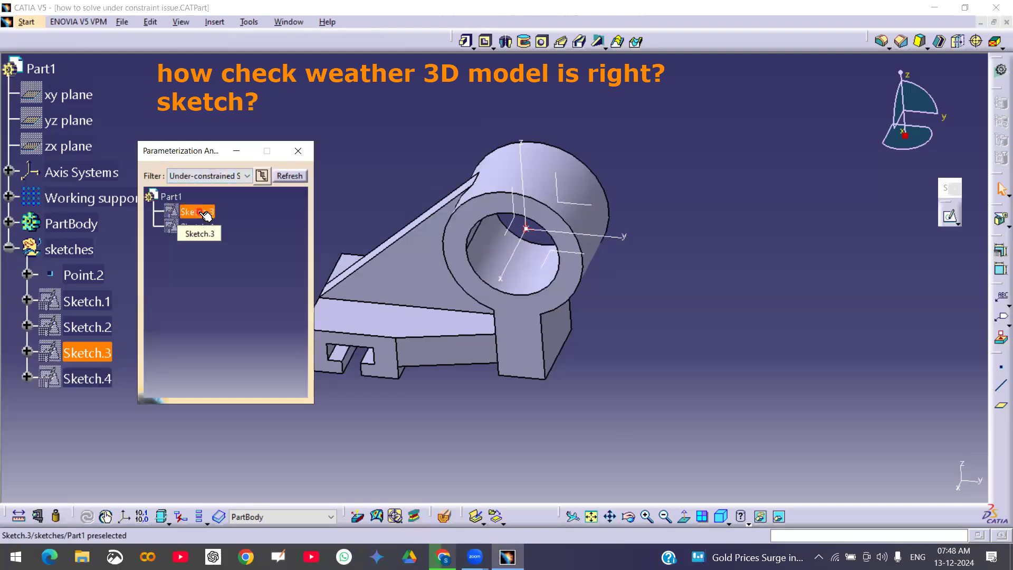
{"action": "left_click", "coordinate": [203, 177]}
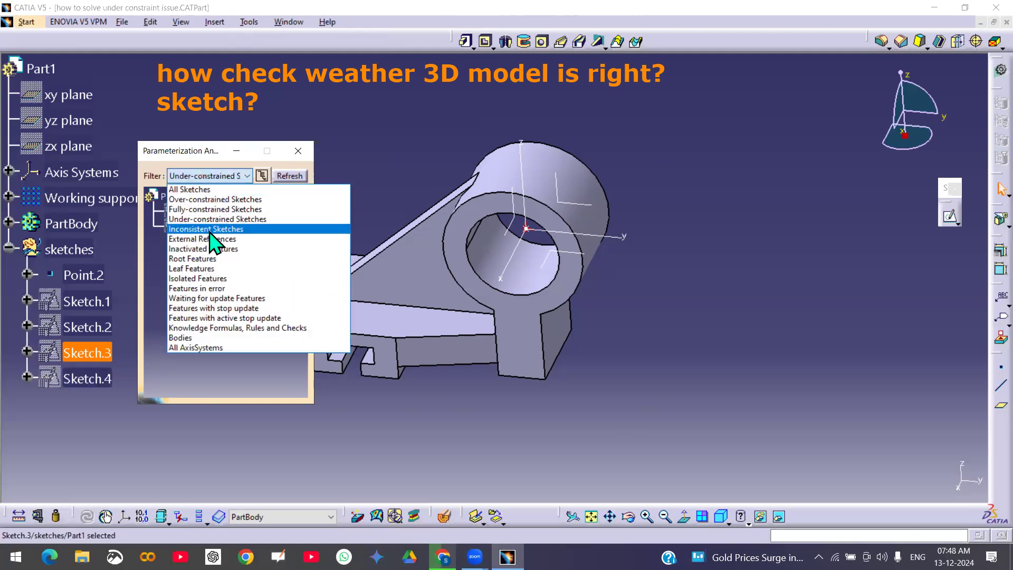
{"action": "left_click", "coordinate": [210, 229]}
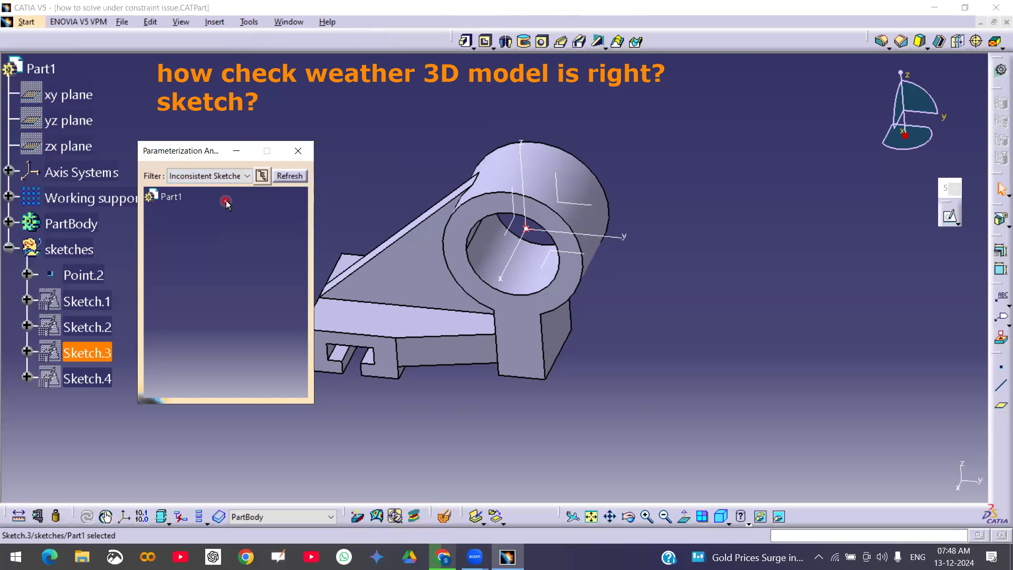
Filter the analysis by External References and by Root Features to inspect the part's dependencies
{"action": "left_click", "coordinate": [214, 176]}
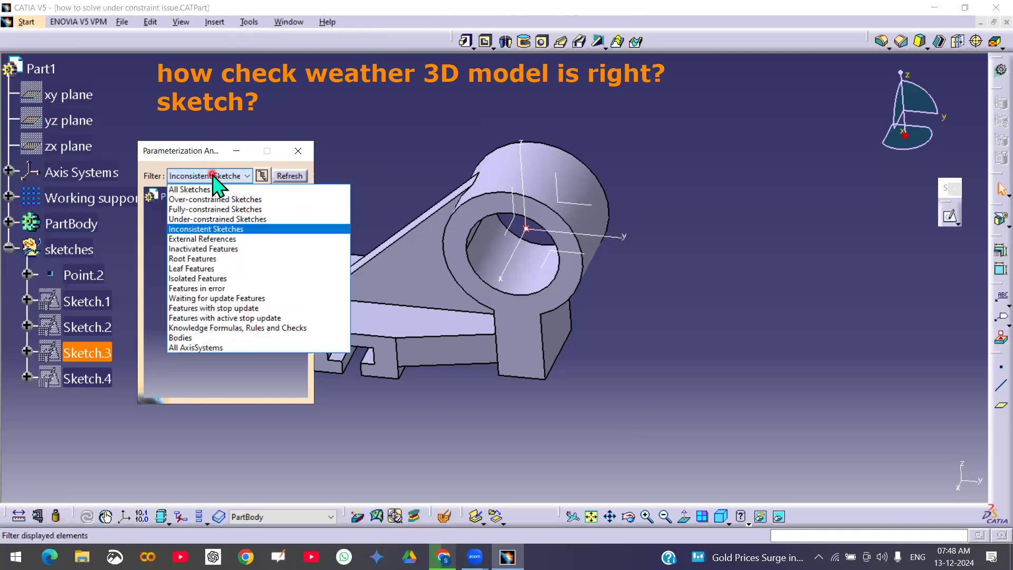
{"action": "left_click", "coordinate": [228, 239]}
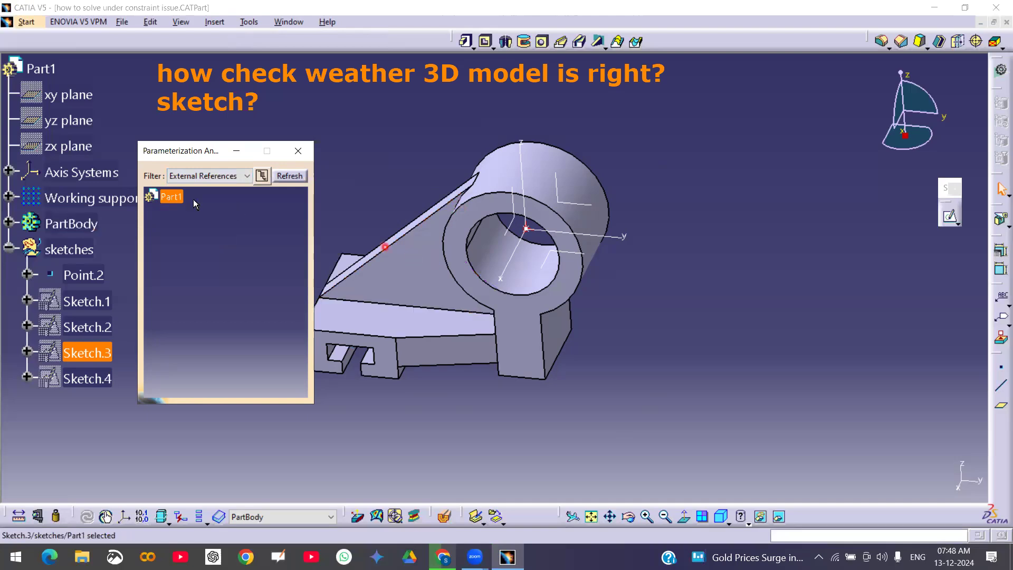
{"action": "left_click", "coordinate": [202, 178]}
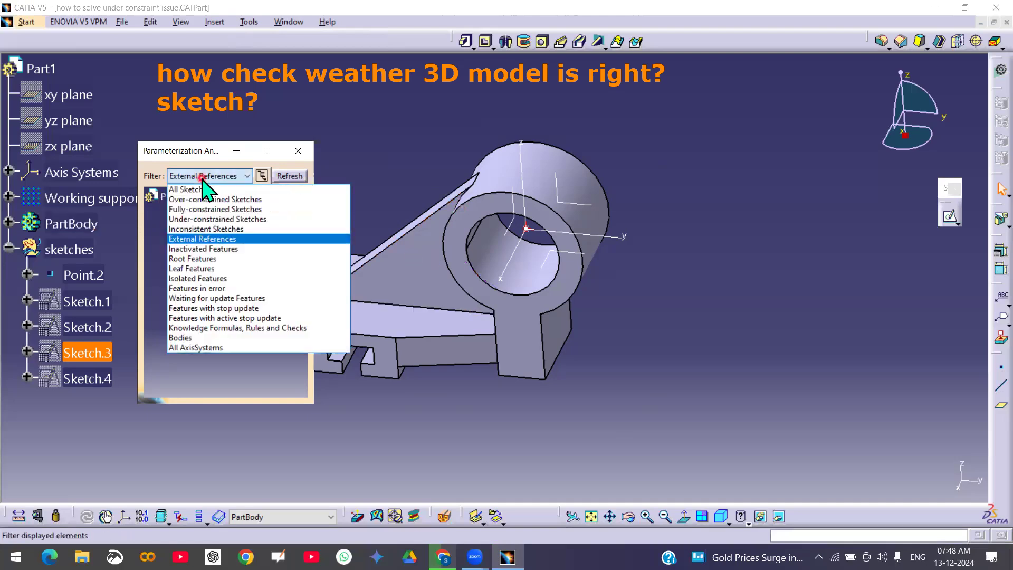
{"action": "left_click", "coordinate": [222, 258]}
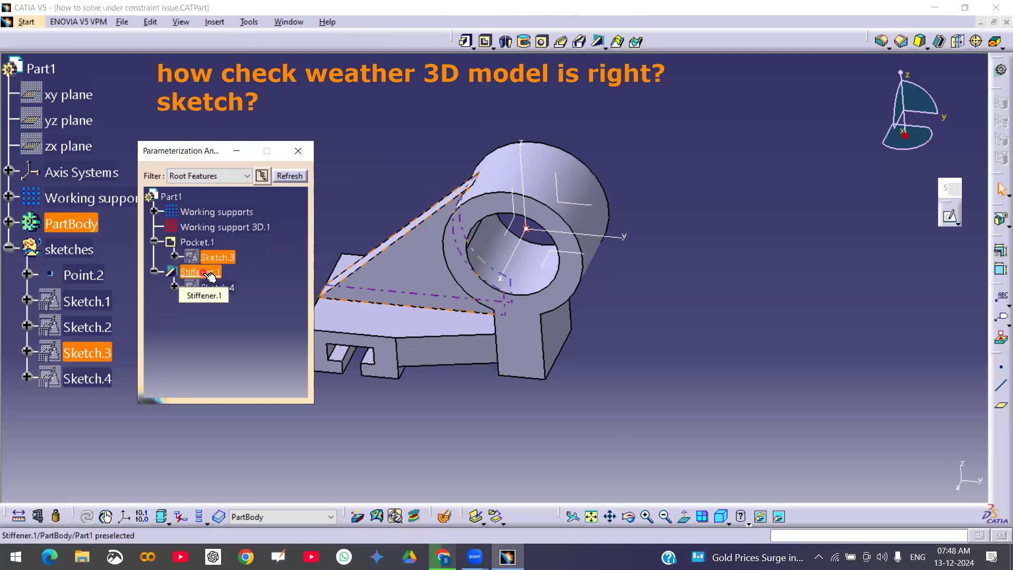
Filter by Isolated Features, inspecting the Working supports branch, and by Features in error
{"action": "left_click", "coordinate": [219, 175]}
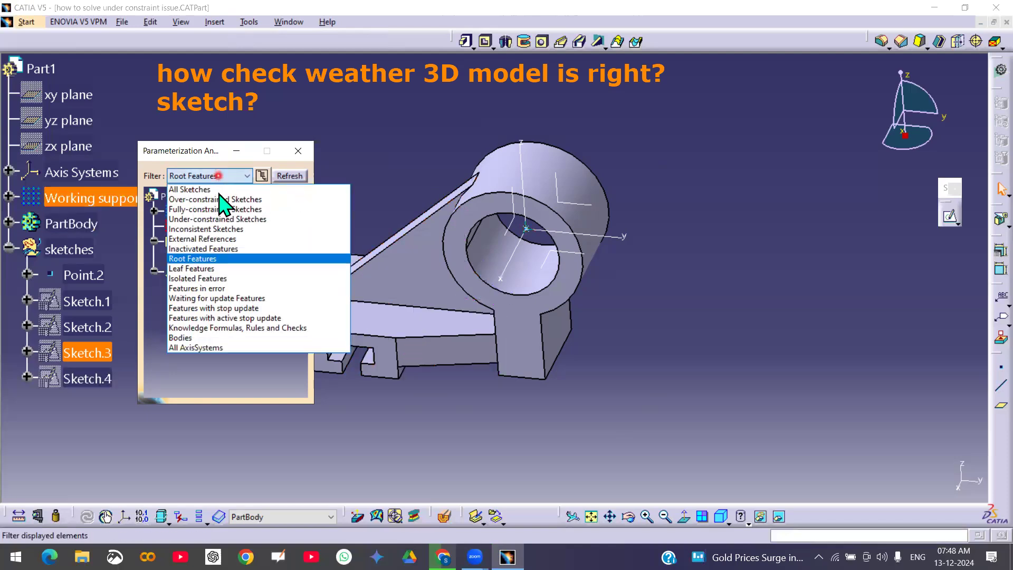
{"action": "left_click", "coordinate": [214, 278]}
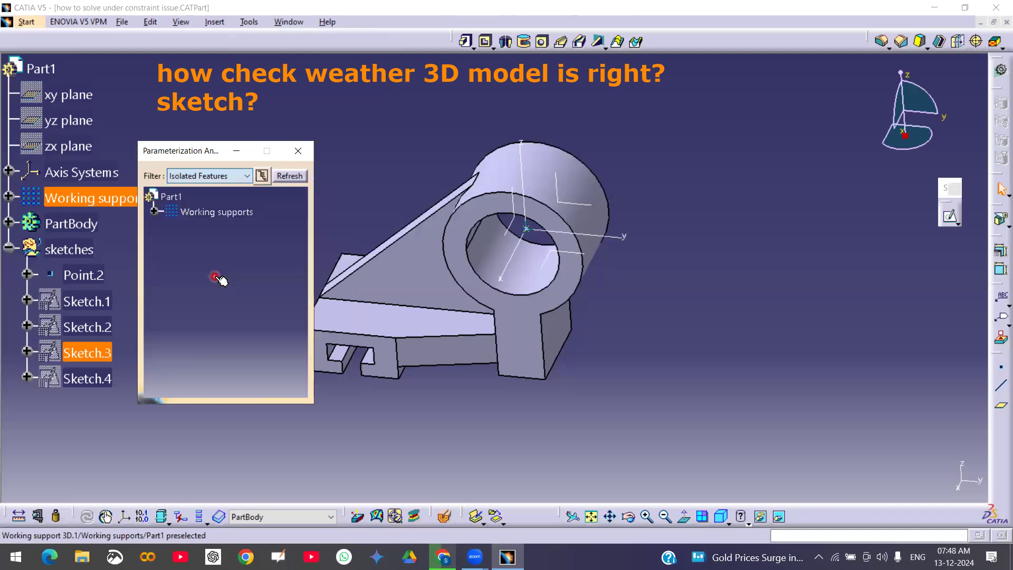
{"action": "left_click", "coordinate": [185, 228]}
{"action": "left_click", "coordinate": [154, 211]}
{"action": "left_click", "coordinate": [154, 211]}
{"action": "left_click", "coordinate": [236, 183]}
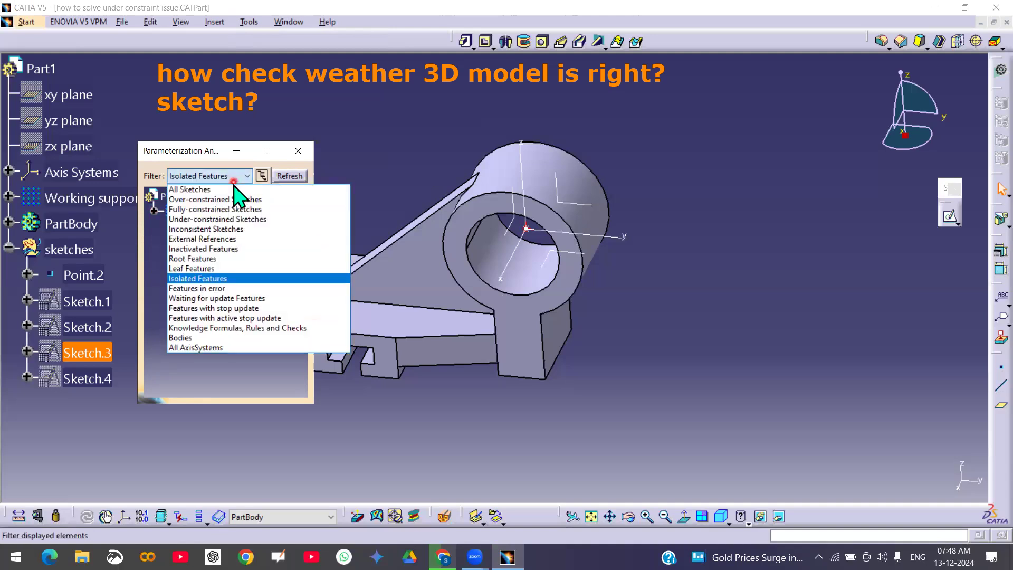
{"action": "left_click", "coordinate": [218, 289]}
{"action": "left_click", "coordinate": [175, 206]}
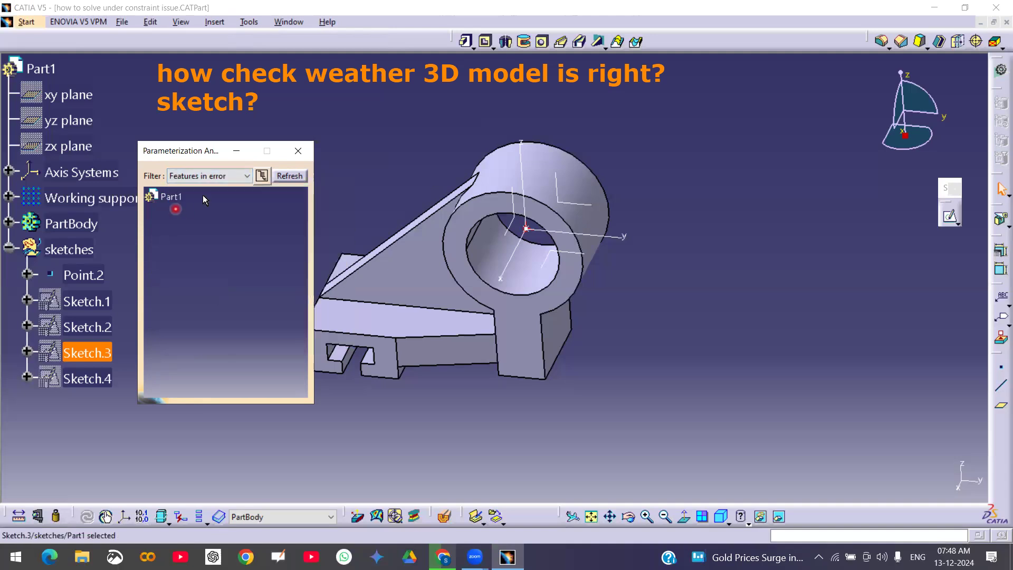
Check the part's update status with the Waiting for update Features and Features with active stop update filters
{"action": "left_click", "coordinate": [231, 178]}
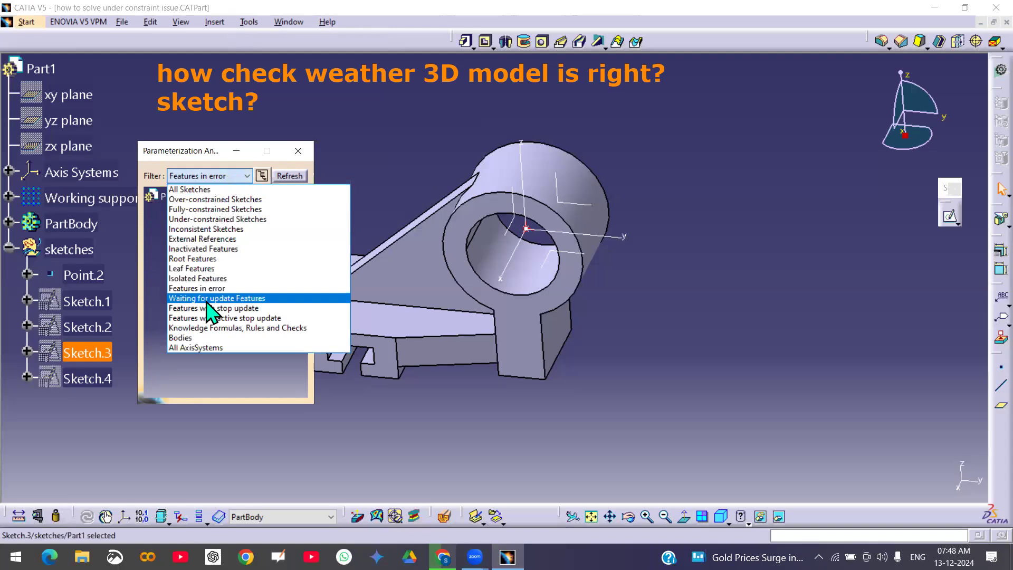
{"action": "left_click", "coordinate": [207, 300]}
{"action": "left_click", "coordinate": [218, 178]}
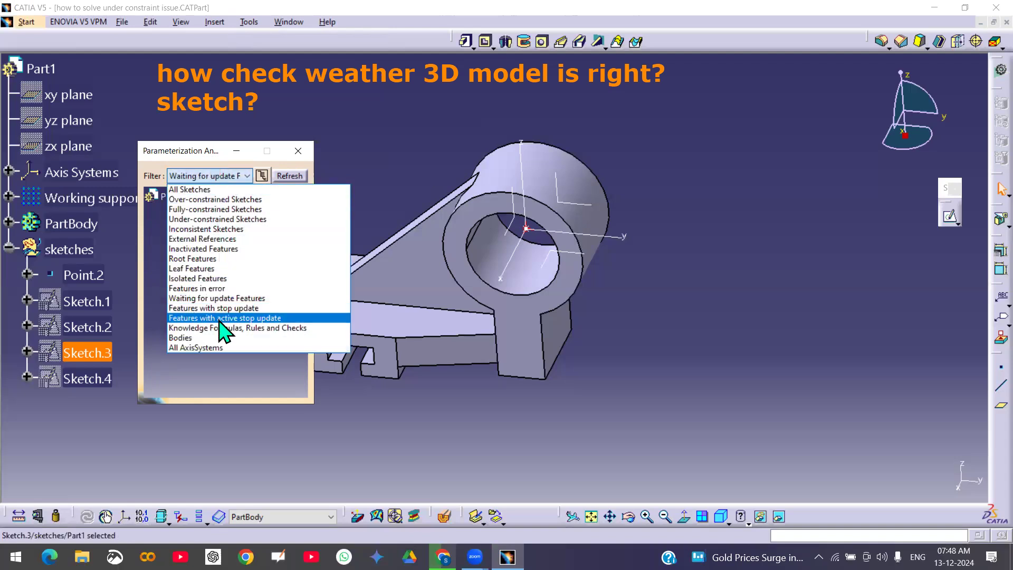
{"action": "left_click", "coordinate": [220, 319]}
List the part's Bodies and All AxisSystems with the parameterization analysis filter
{"action": "left_click", "coordinate": [220, 174]}
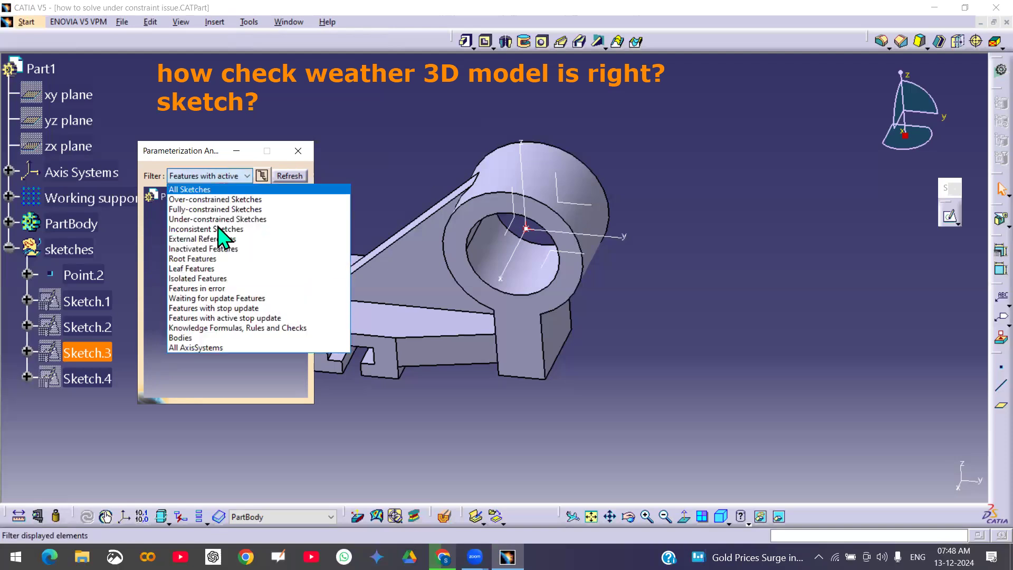
{"action": "left_click", "coordinate": [202, 337]}
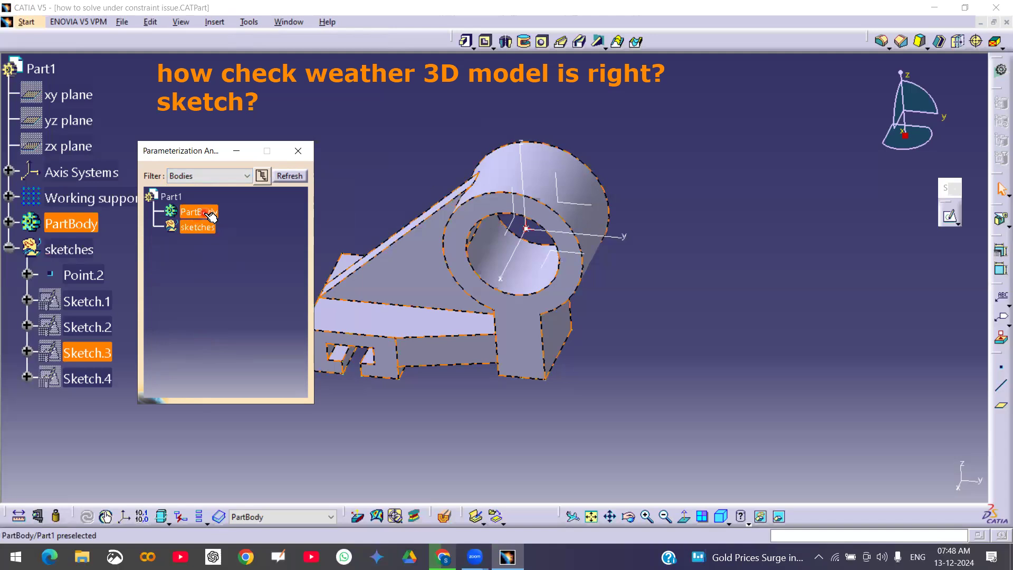
{"action": "left_click", "coordinate": [227, 176]}
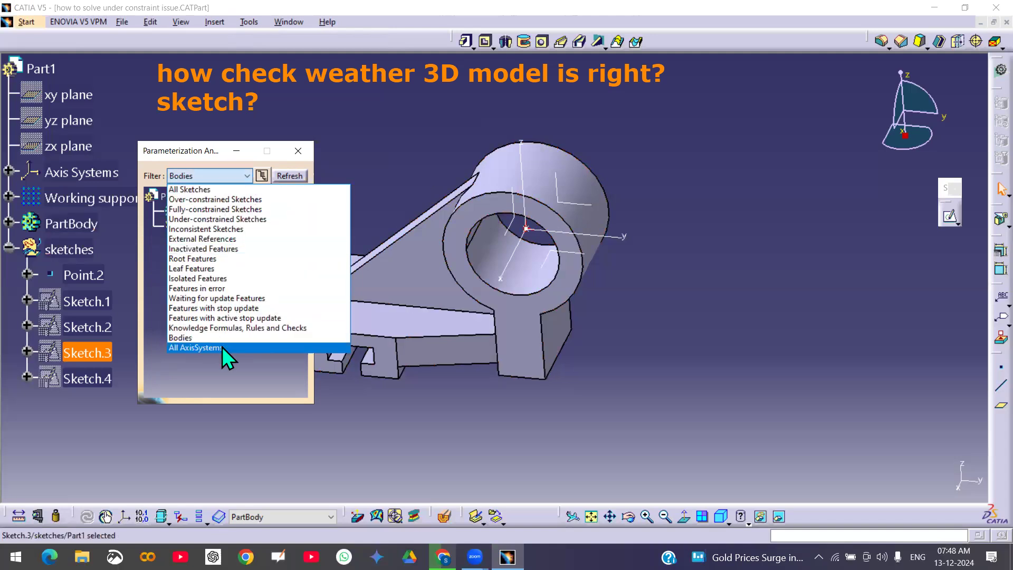
{"action": "left_click", "coordinate": [222, 348]}
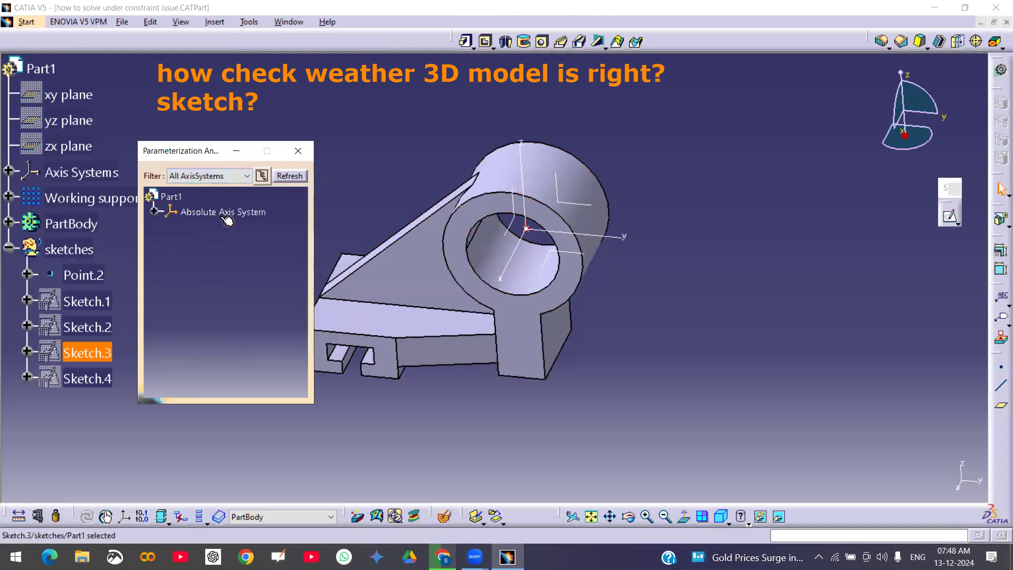
Filter the parameterization analysis by Under-constrained Sketches and close the analysis
{"action": "left_click", "coordinate": [219, 176]}
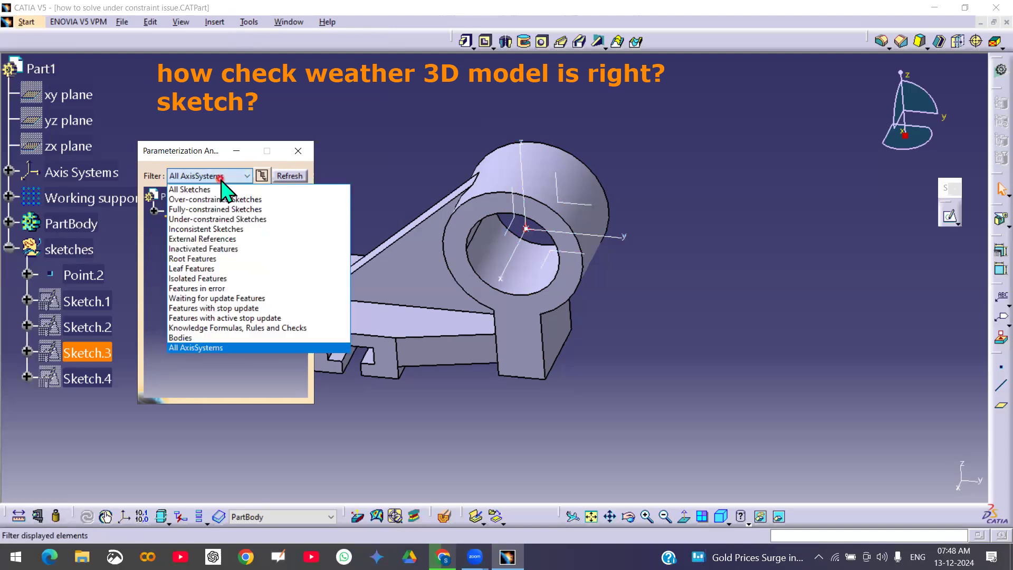
{"action": "left_click", "coordinate": [211, 220]}
{"action": "left_click", "coordinate": [298, 152]}
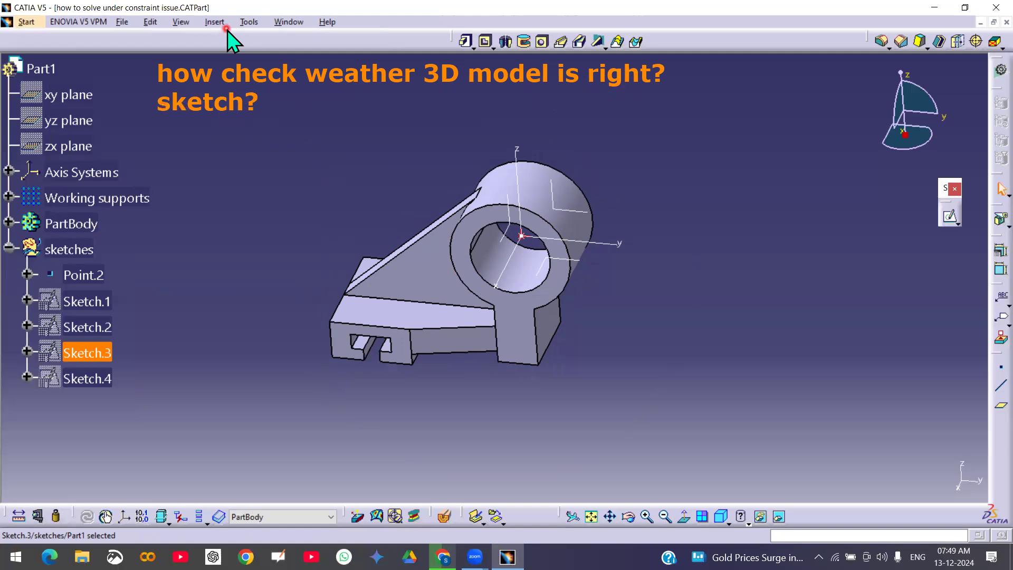
Reopen the Parameterization Analysis, check the Under-constrained Sketches and Fully-constrained Sketches filters, and close it
{"action": "left_click", "coordinate": [249, 22]}
{"action": "left_click", "coordinate": [295, 170]}
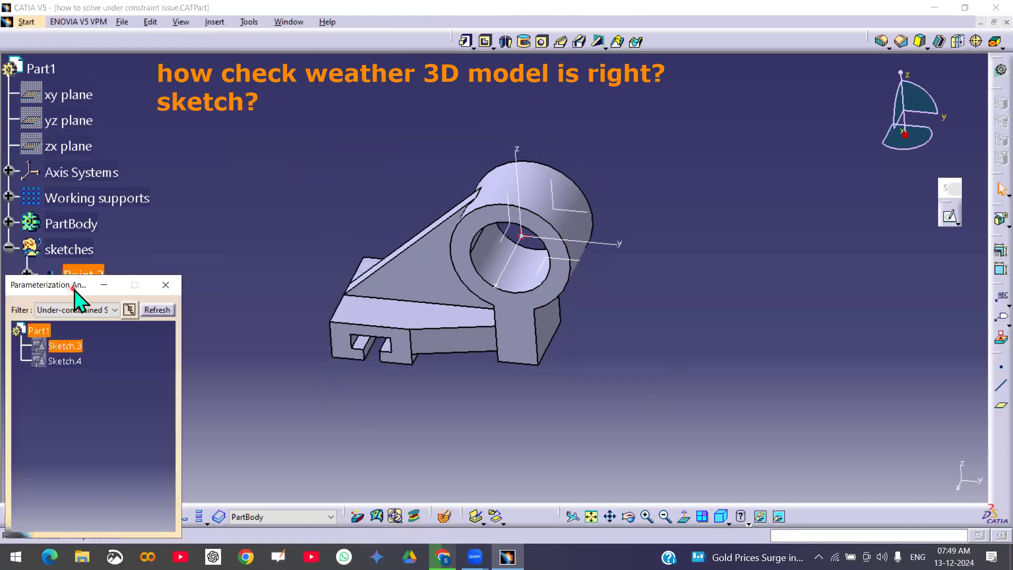
{"action": "left_click_drag", "start_coordinate": [74, 285], "coordinate": [245, 163]}
{"action": "left_click", "coordinate": [244, 190]}
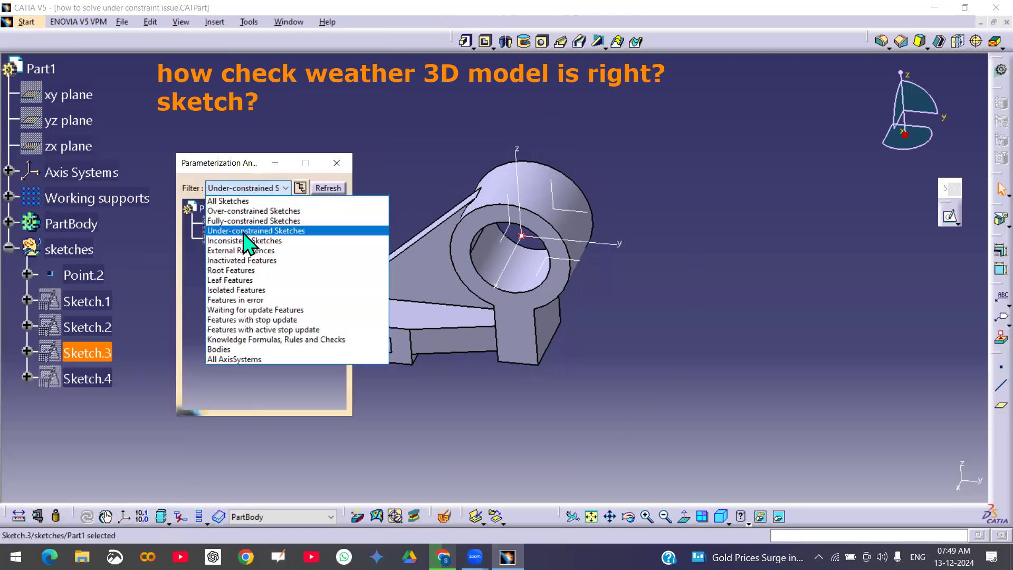
{"action": "left_click", "coordinate": [244, 231]}
{"action": "left_click", "coordinate": [245, 188]}
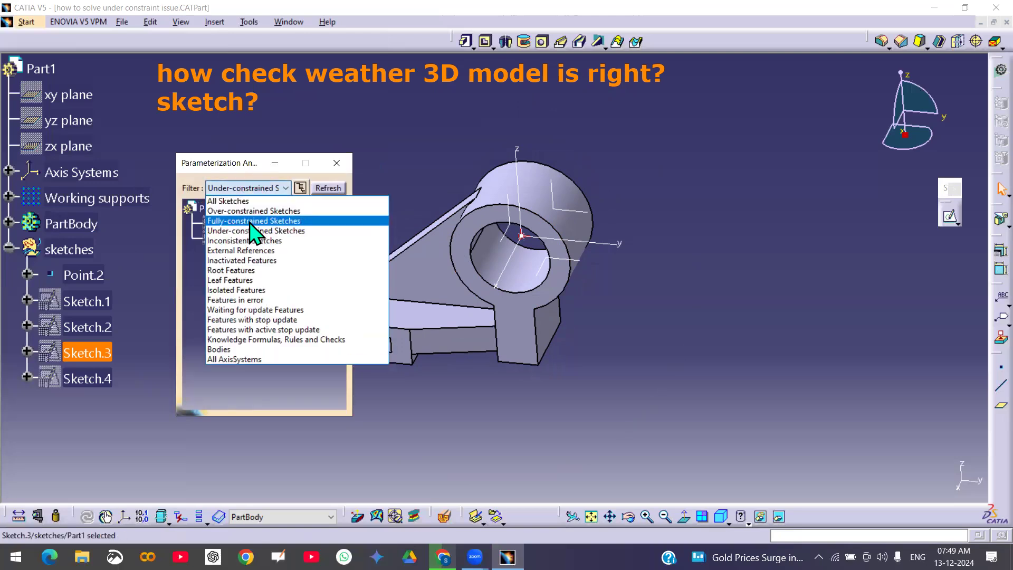
{"action": "left_click", "coordinate": [254, 226]}
{"action": "left_click", "coordinate": [336, 163]}
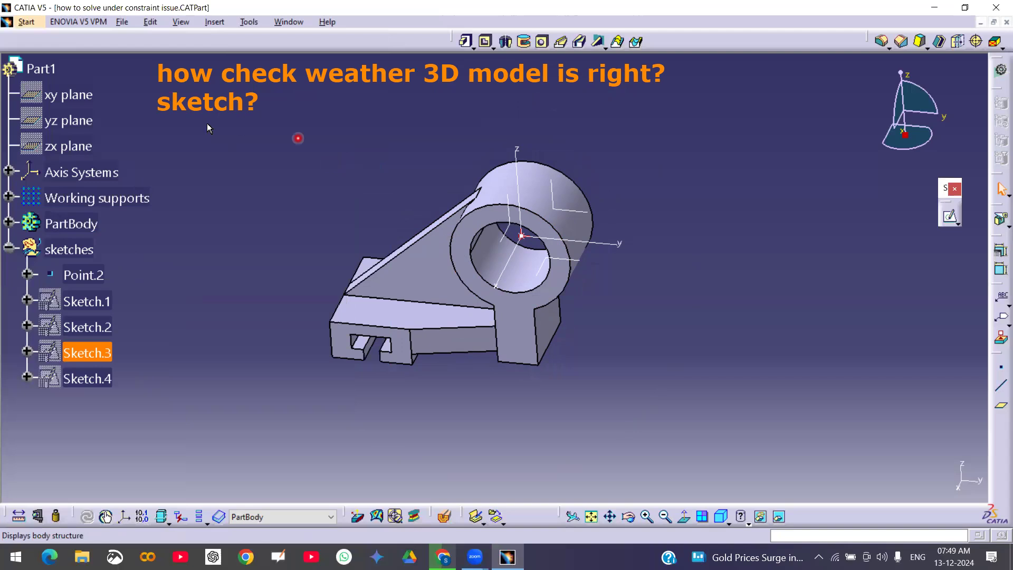
Hide the PartBody and open Sketch.3 for editing
{"action": "left_click", "coordinate": [106, 384], "text": "ctrl"}
{"action": "left_click", "coordinate": [108, 353]}
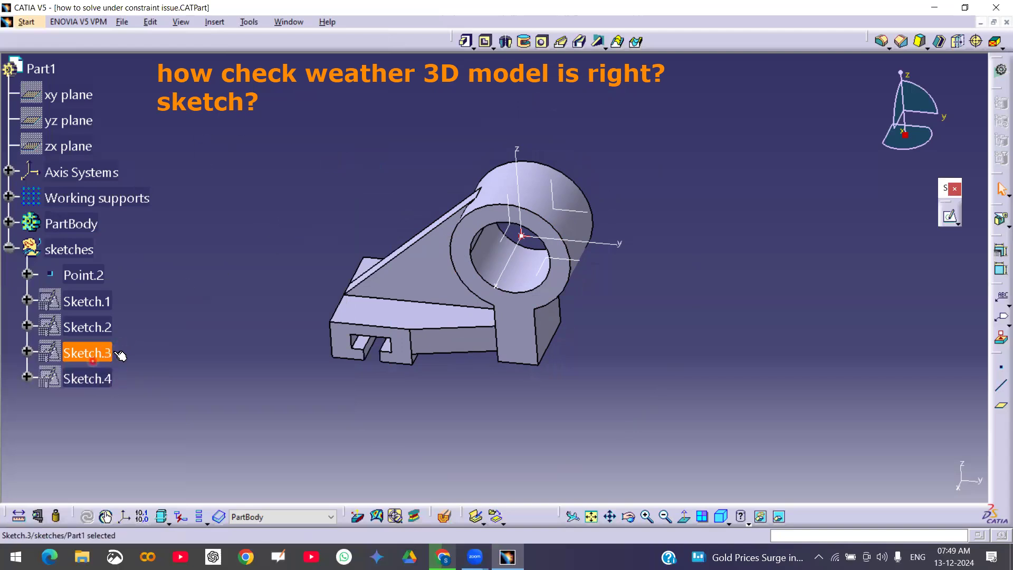
{"action": "left_click", "coordinate": [227, 328]}
{"action": "left_click", "coordinate": [80, 223]}
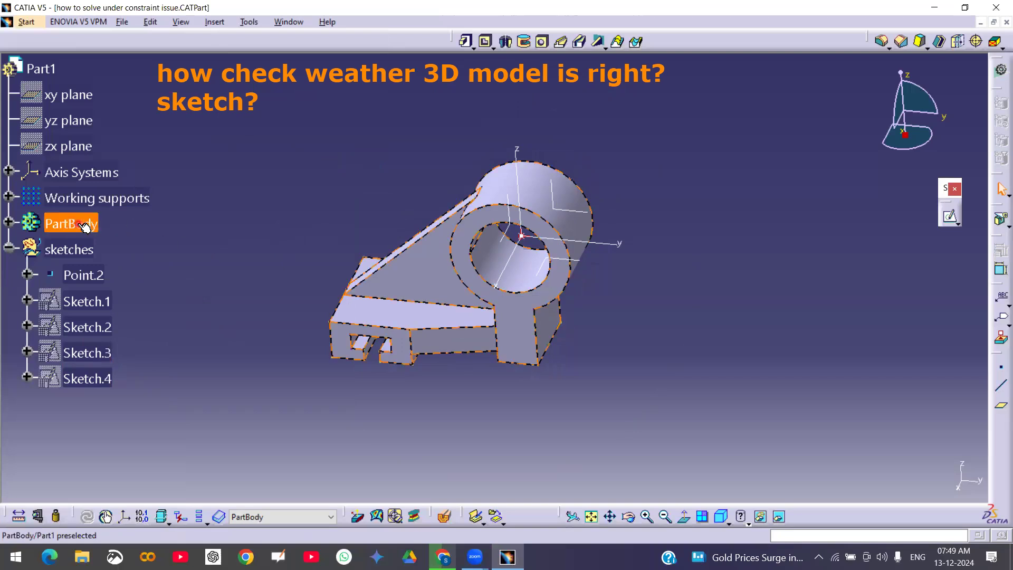
{"action": "right_click", "coordinate": [78, 224]}
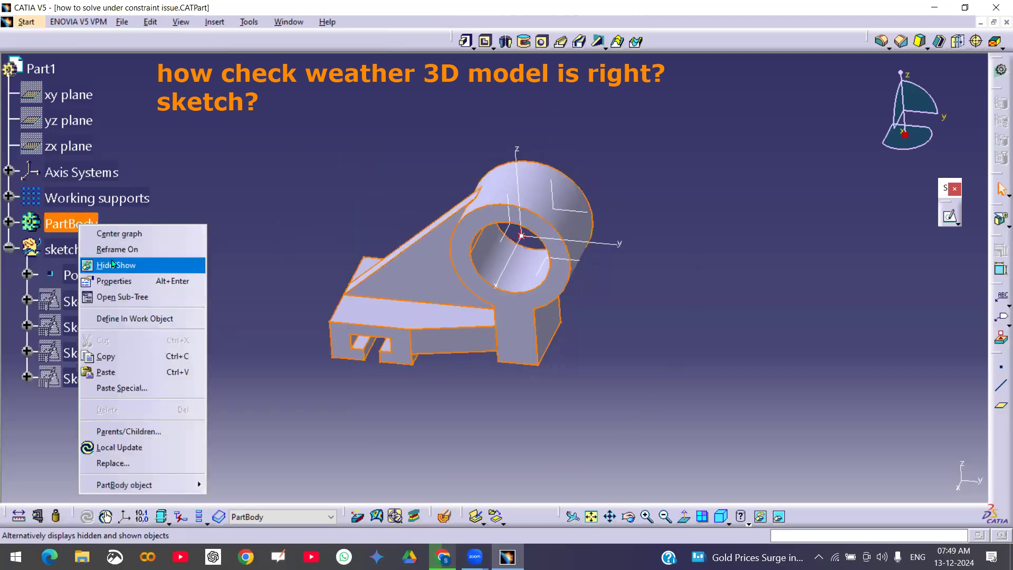
{"action": "left_click", "coordinate": [187, 262]}
{"action": "double_click", "coordinate": [97, 353]}
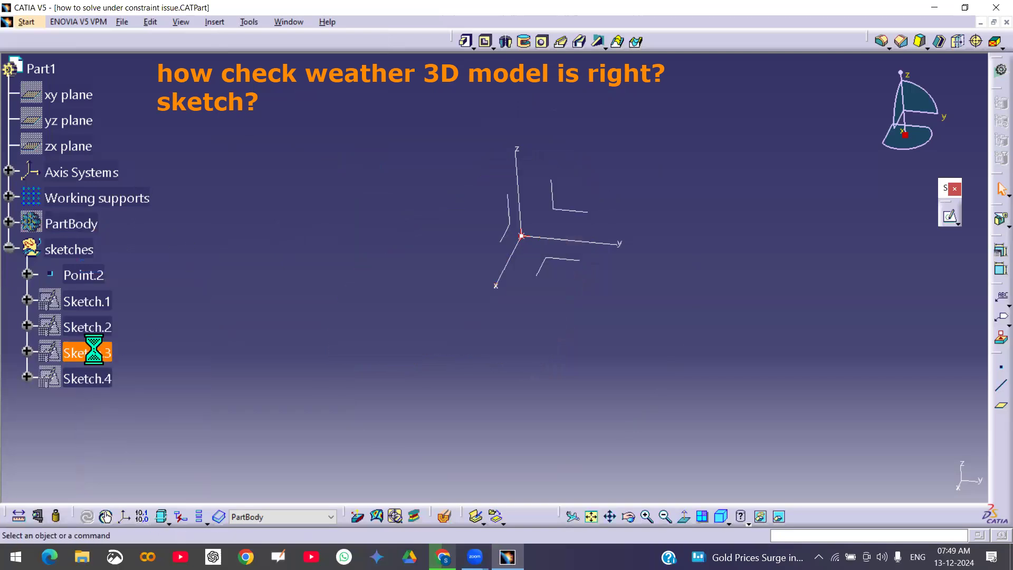
Check the Sketch Solving Status of Sketch.3 and inspect the flagged upper endpoint of the dashed line
{"action": "middle_click_drag", "start_coordinate": [459, 353], "coordinate": [565, 260]}
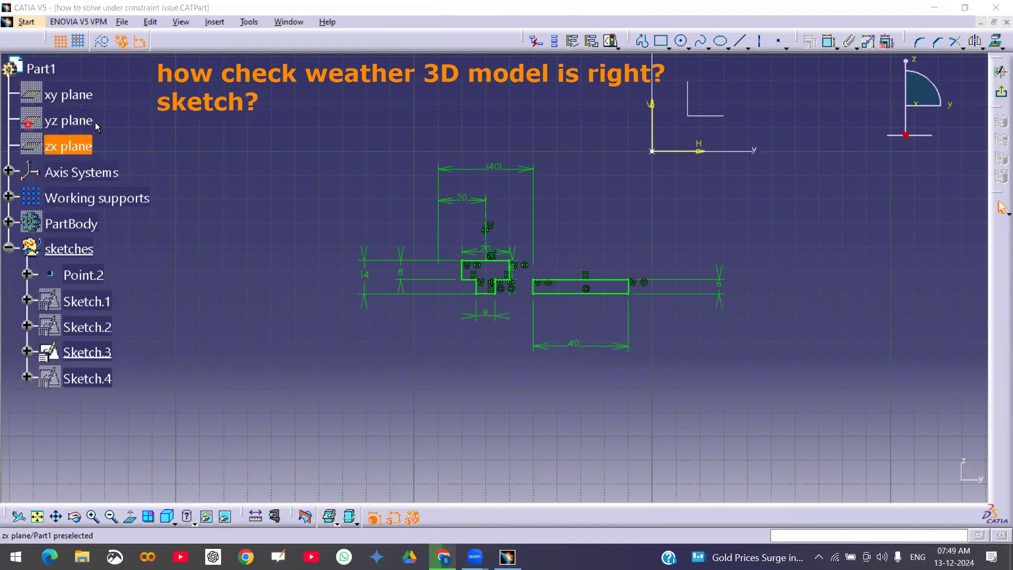
{"action": "mouse_move", "coordinate": [211, 72]}
{"action": "left_mouse_down"}
{"action": "mouse_move", "coordinate": [132, 62]}
{"action": "mouse_move", "coordinate": [234, 371]}
{"action": "mouse_move", "coordinate": [166, 461]}
{"action": "mouse_move", "coordinate": [120, 484]}
{"action": "left_mouse_up"}
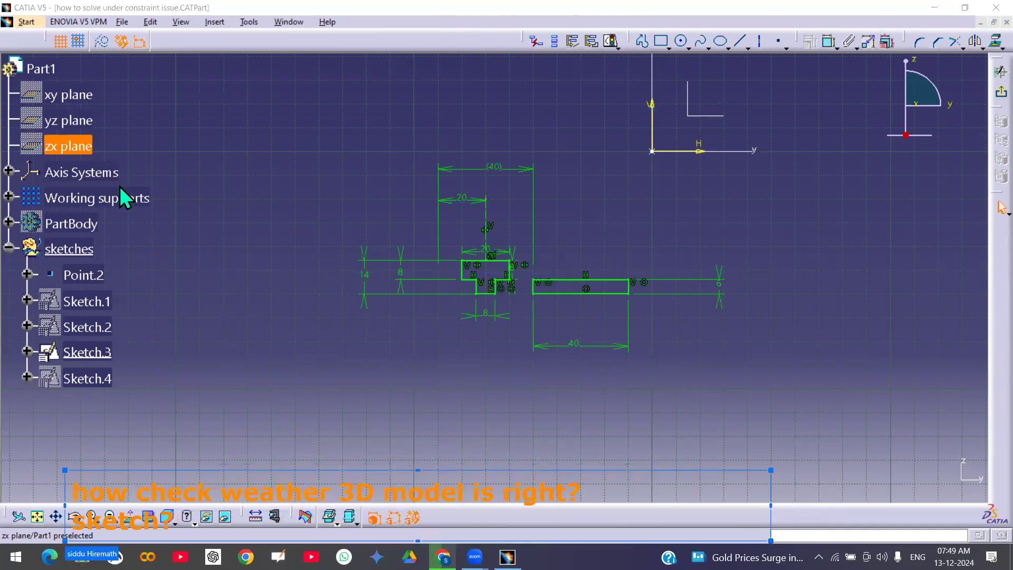
{"action": "left_click", "coordinate": [612, 40]}
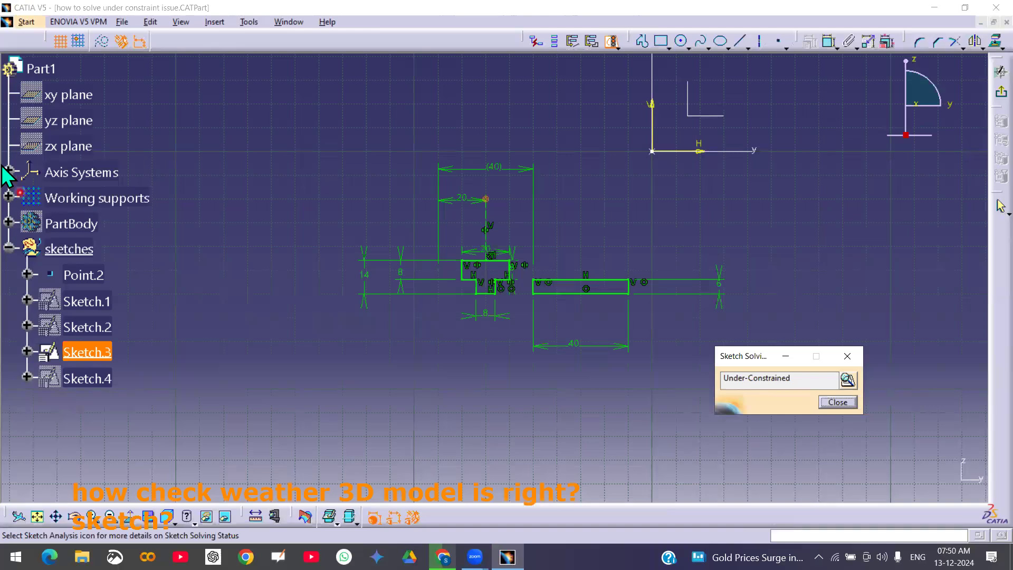
{"action": "left_click_drag", "start_coordinate": [457, 184], "coordinate": [514, 216]}
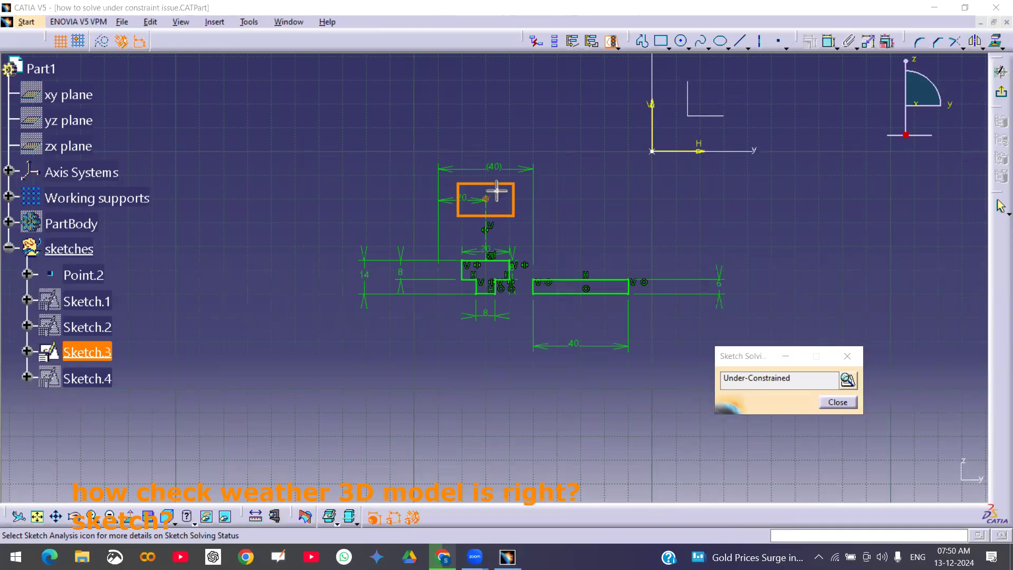
{"action": "mouse_move", "coordinate": [471, 243]}
{"action": "middle_mouse_down", "text": "ctrl"}
{"action": "mouse_move", "coordinate": [486, 166]}
{"action": "mouse_move", "coordinate": [513, 299]}
{"action": "mouse_move", "coordinate": [509, 259]}
{"action": "mouse_move", "coordinate": [543, 271]}
{"action": "mouse_move", "coordinate": [545, 253]}
{"action": "mouse_move", "coordinate": [551, 264]}
{"action": "middle_mouse_up", "text": "ctrl"}
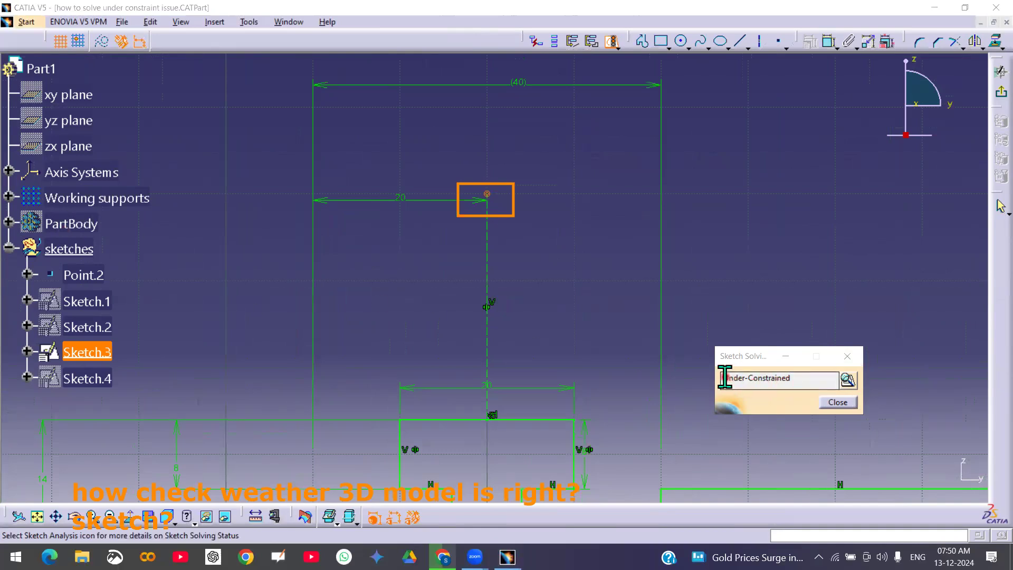
Review the detailed Diagnostic list in Sketch Analysis for under-constrained elements and close the analysis
{"action": "left_click", "coordinate": [849, 380]}
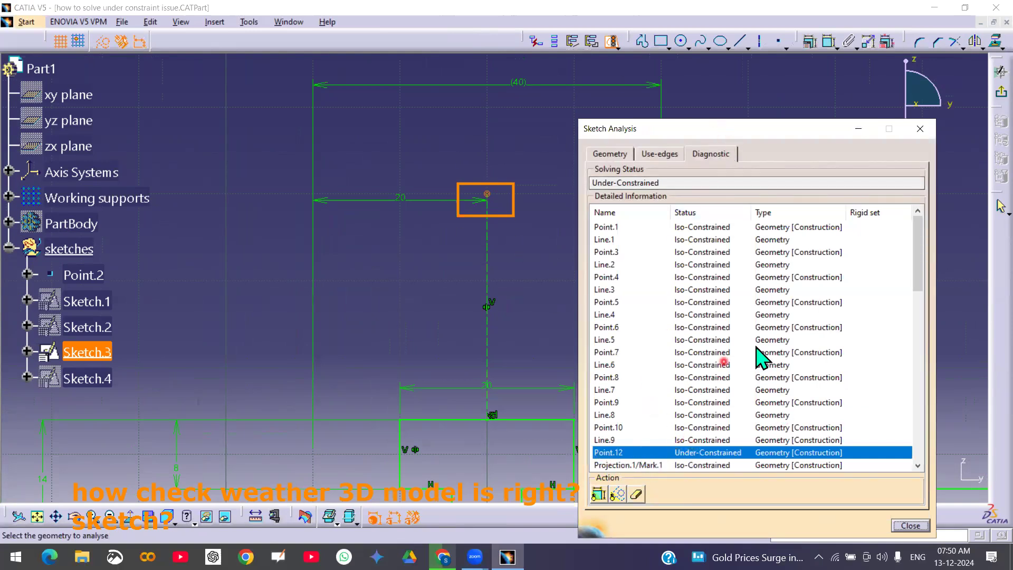
{"action": "scroll", "coordinate": [762, 352], "scroll_direction": "down", "scroll_amount": 15}
{"action": "scroll", "coordinate": [765, 351], "scroll_direction": "up", "scroll_amount": 15}
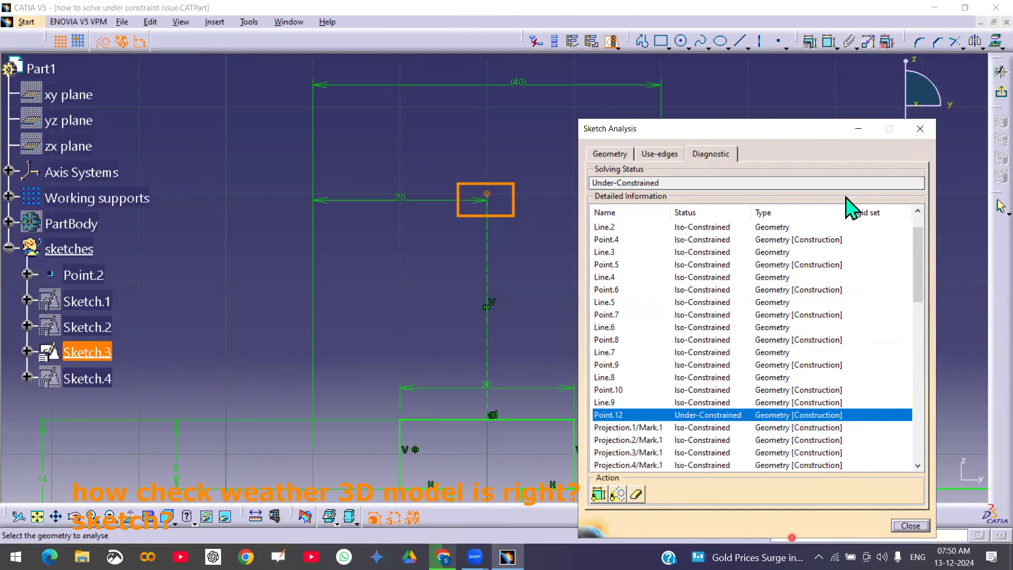
{"action": "left_click", "coordinate": [919, 128]}
Try deleting the upper endpoint of the dashed line above the T-shaped profile, and undo the deletion
{"action": "middle_click_drag", "start_coordinate": [564, 244], "coordinate": [572, 401]}
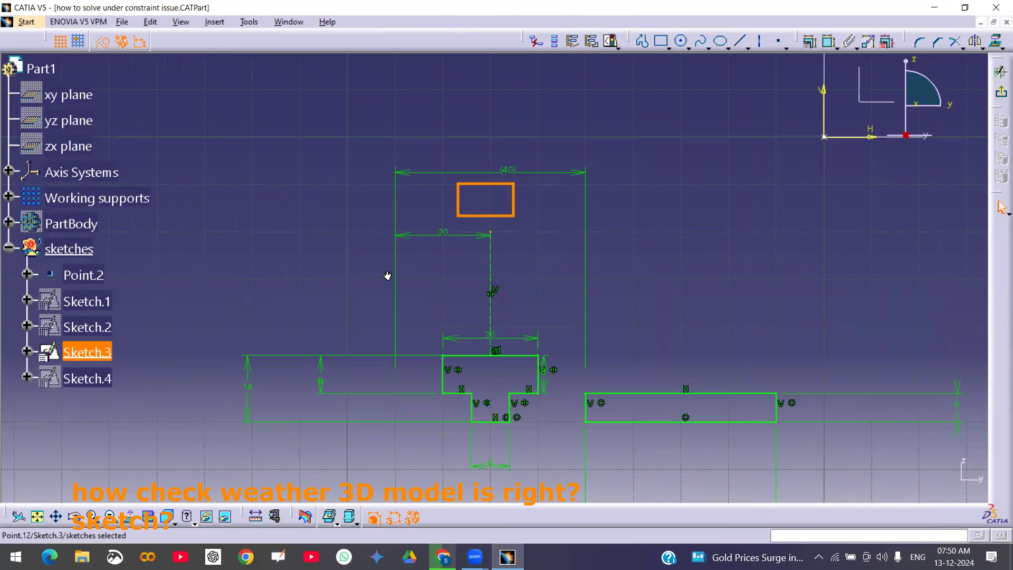
{"action": "middle_click_drag", "start_coordinate": [387, 275], "coordinate": [537, 217]}
{"action": "left_click", "coordinate": [538, 217]}
{"action": "left_click", "coordinate": [638, 122]}
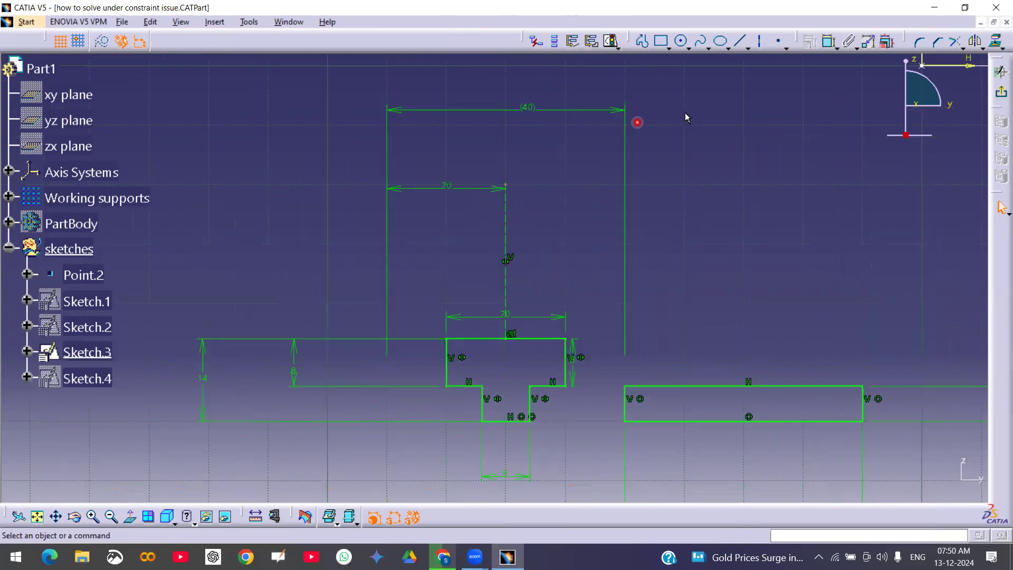
{"action": "left_click", "coordinate": [544, 272]}
{"action": "left_click", "coordinate": [506, 184]}
{"action": "key", "text": "Delete"}
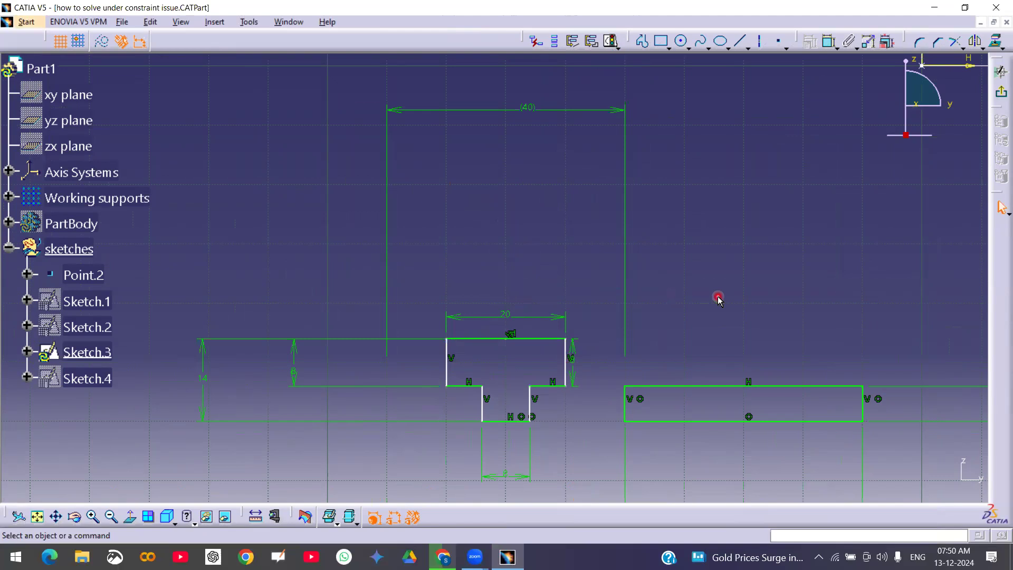
{"action": "key", "text": "ctrl+z"}
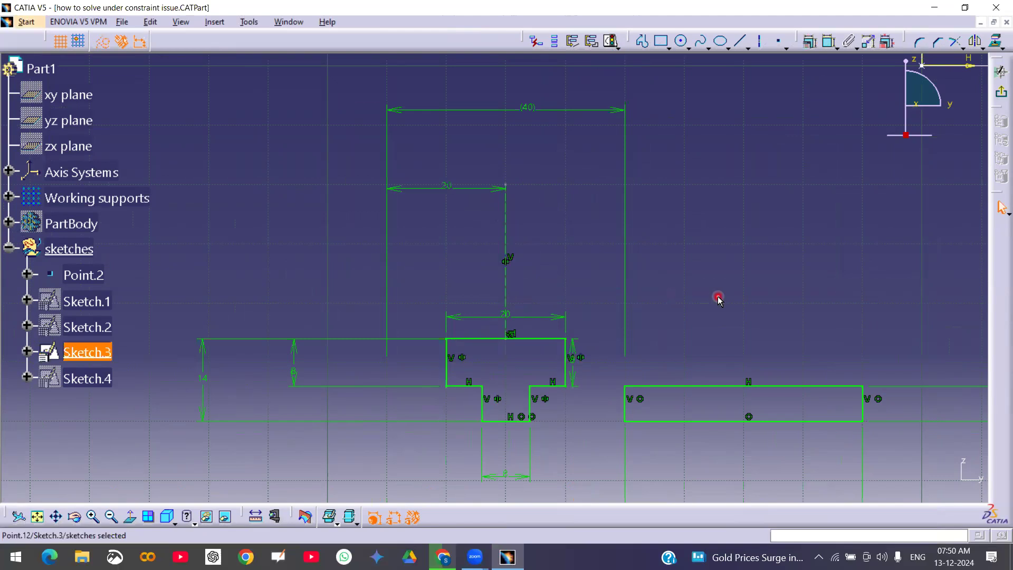
Examine the vertical dashed line and how it meets the top edge of the T-shaped profile
{"action": "left_click", "coordinate": [574, 270]}
{"action": "left_click", "coordinate": [507, 231]}
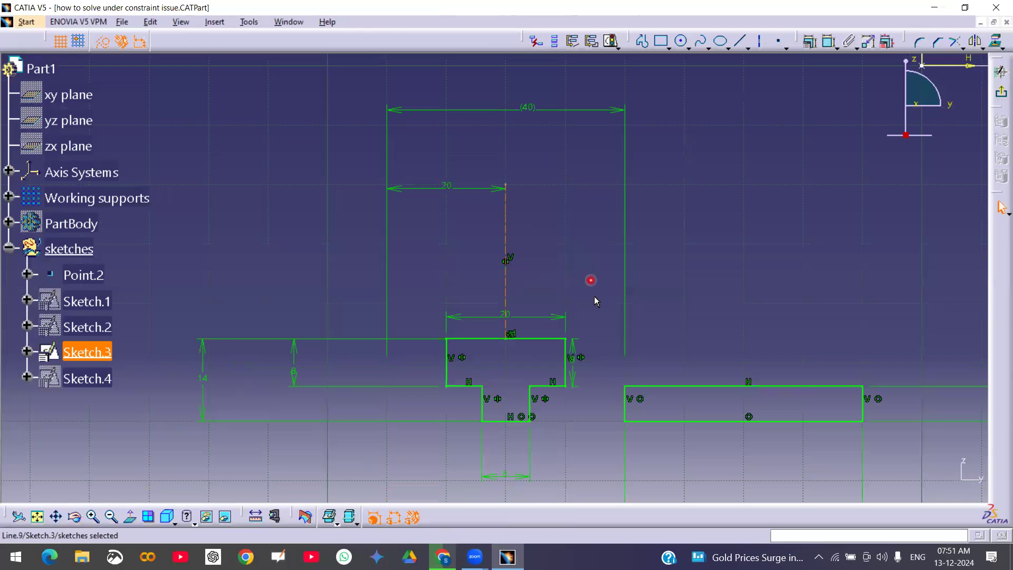
{"action": "left_click", "coordinate": [598, 316]}
{"action": "mouse_move", "coordinate": [552, 377]}
{"action": "middle_mouse_down"}
{"action": "mouse_move", "coordinate": [573, 347]}
{"action": "mouse_move", "coordinate": [563, 278]}
{"action": "middle_mouse_up"}
{"action": "mouse_move", "coordinate": [605, 394]}
{"action": "middle_mouse_down"}
{"action": "mouse_move", "coordinate": [565, 299]}
{"action": "mouse_move", "coordinate": [663, 280]}
{"action": "middle_mouse_up"}
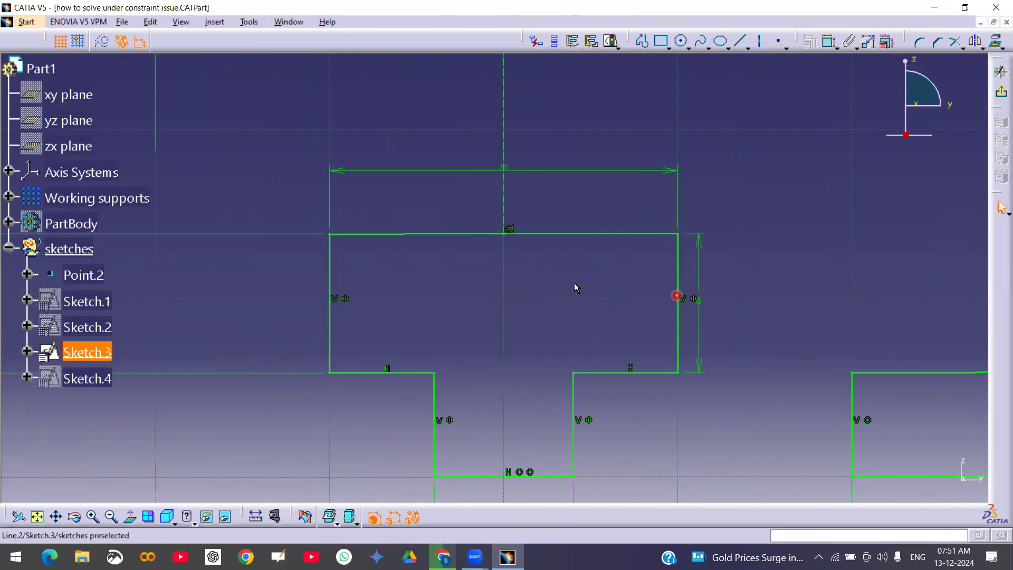
{"action": "middle_click", "coordinate": [490, 256]}
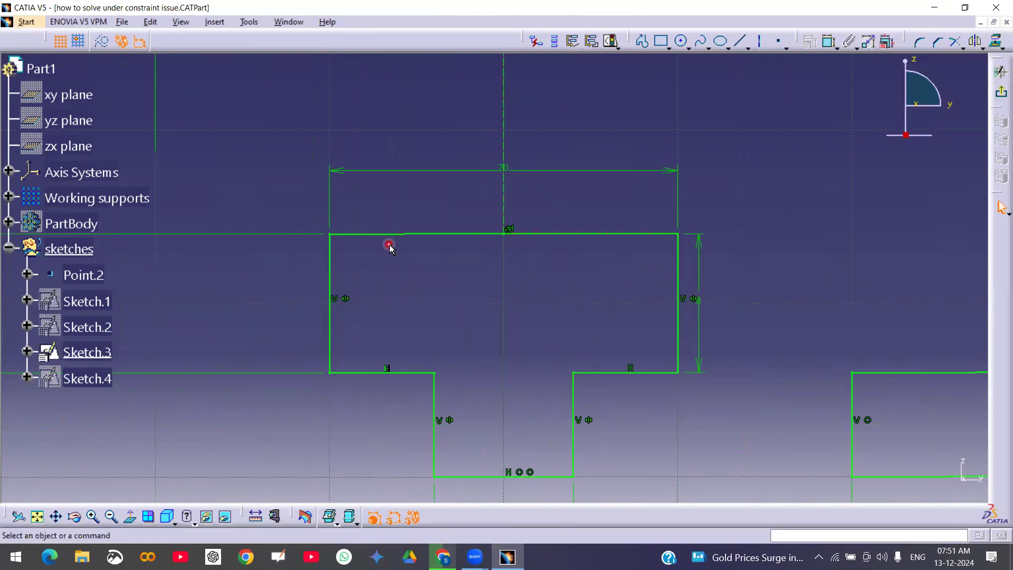
{"action": "mouse_move", "coordinate": [578, 235]}
{"action": "middle_mouse_down"}
{"action": "mouse_move", "coordinate": [564, 303]}
{"action": "mouse_move", "coordinate": [580, 354]}
{"action": "mouse_move", "coordinate": [585, 306]}
{"action": "middle_mouse_up"}
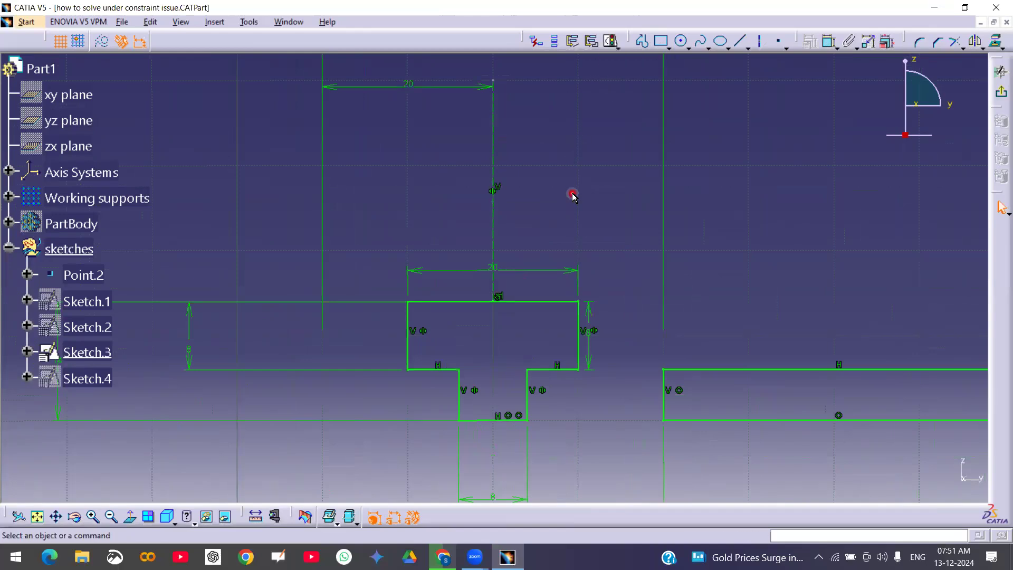
Extend the vertical dashed line down past the bottom edge of the T-shaped profile with Trim
{"action": "left_click", "coordinate": [956, 42]}
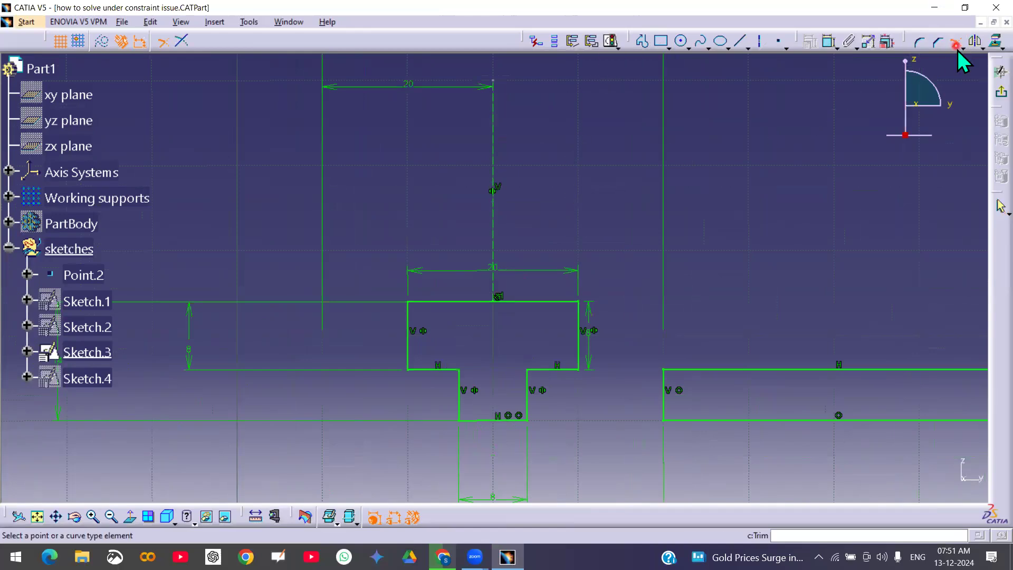
{"action": "left_click", "coordinate": [494, 244]}
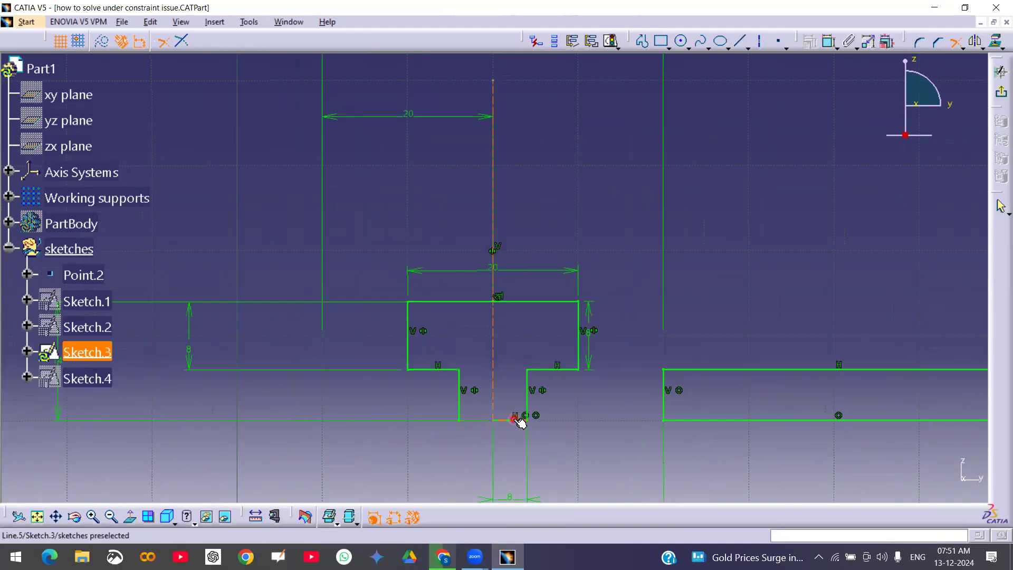
{"action": "left_click", "coordinate": [490, 454]}
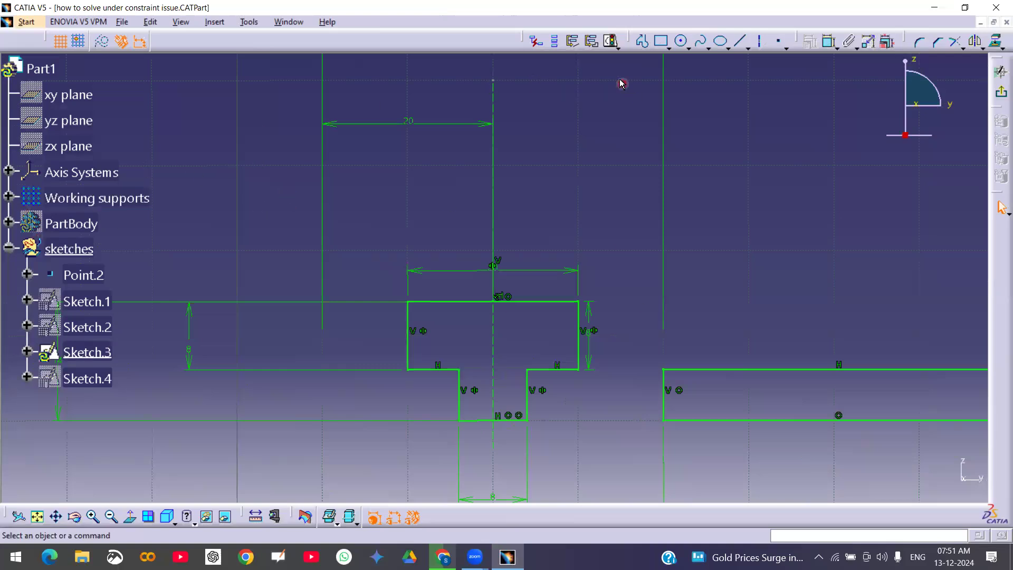
Check the Sketch Solving Status again, inspect both free ends of the extended dashed line, and close the status
{"action": "left_click", "coordinate": [610, 41]}
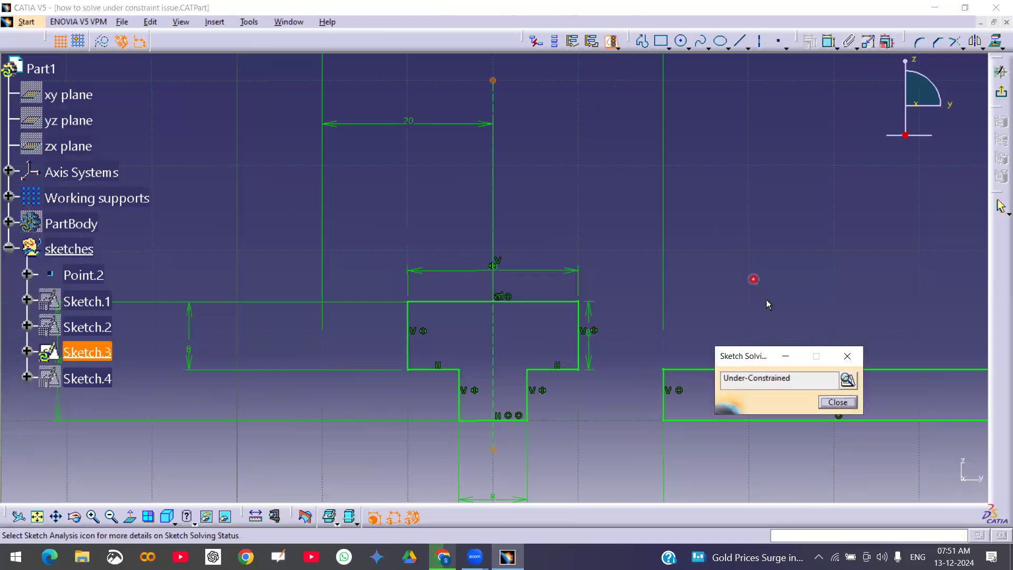
{"action": "mouse_move", "coordinate": [506, 240]}
{"action": "middle_mouse_down"}
{"action": "mouse_move", "coordinate": [515, 278]}
{"action": "mouse_move", "coordinate": [515, 257]}
{"action": "middle_mouse_up"}
{"action": "mouse_move", "coordinate": [519, 296]}
{"action": "middle_mouse_down"}
{"action": "mouse_move", "coordinate": [517, 255]}
{"action": "mouse_move", "coordinate": [523, 280]}
{"action": "middle_mouse_up"}
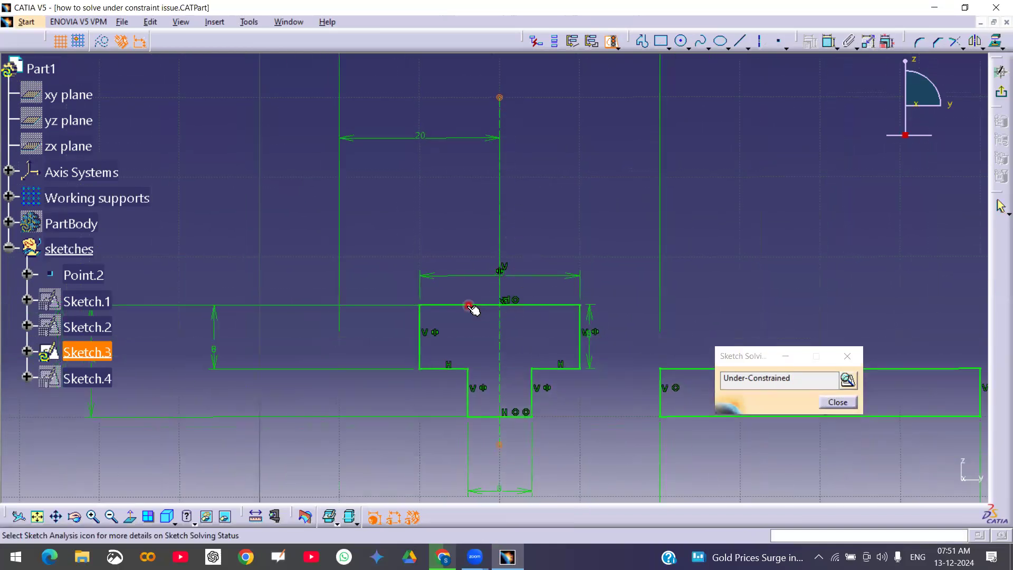
{"action": "left_click", "coordinate": [500, 97]}
{"action": "left_click", "coordinate": [456, 306]}
{"action": "left_click", "coordinate": [533, 337]}
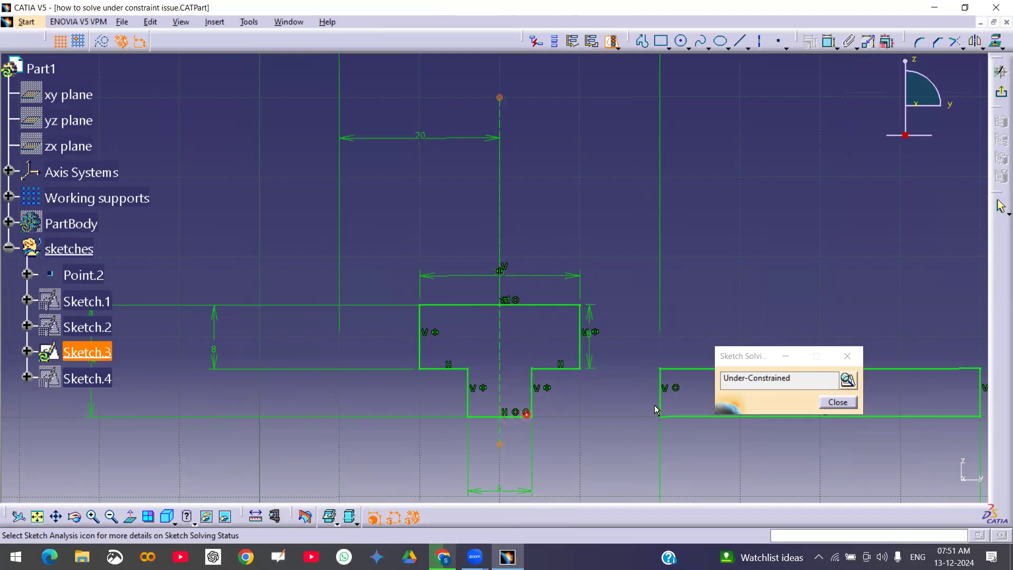
{"action": "left_click", "coordinate": [838, 402]}
Quick Trim the dashed line's overhanging portions above the top edge and below the bottom edge of the T-shaped profile
{"action": "left_click", "coordinate": [956, 41]}
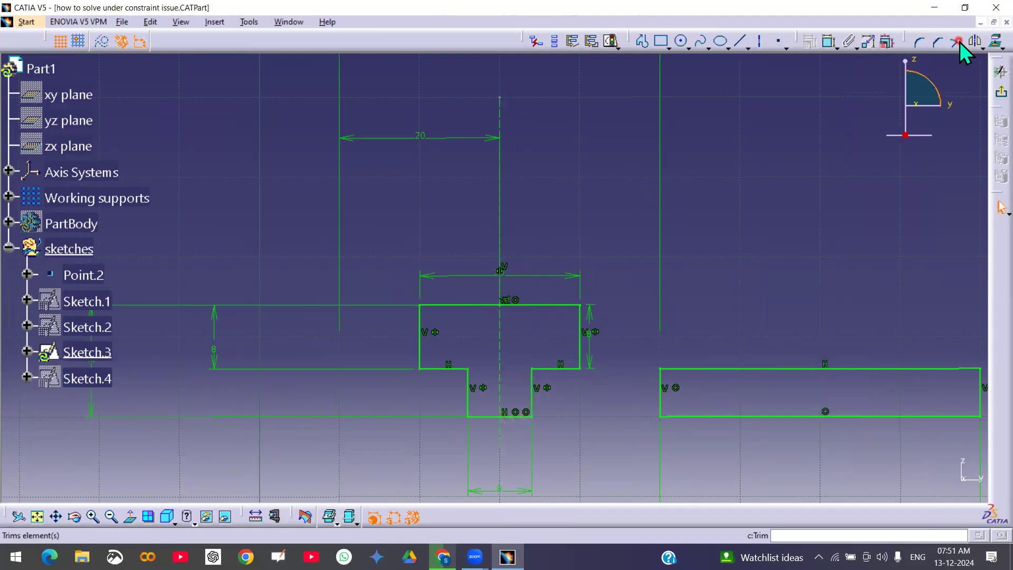
{"action": "left_click", "coordinate": [963, 48]}
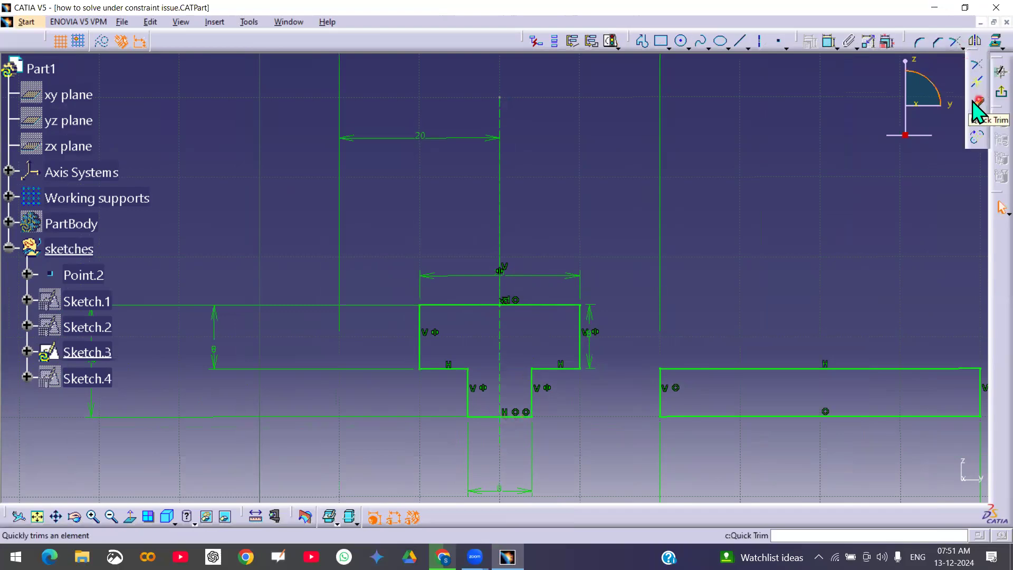
{"action": "left_click", "coordinate": [977, 101]}
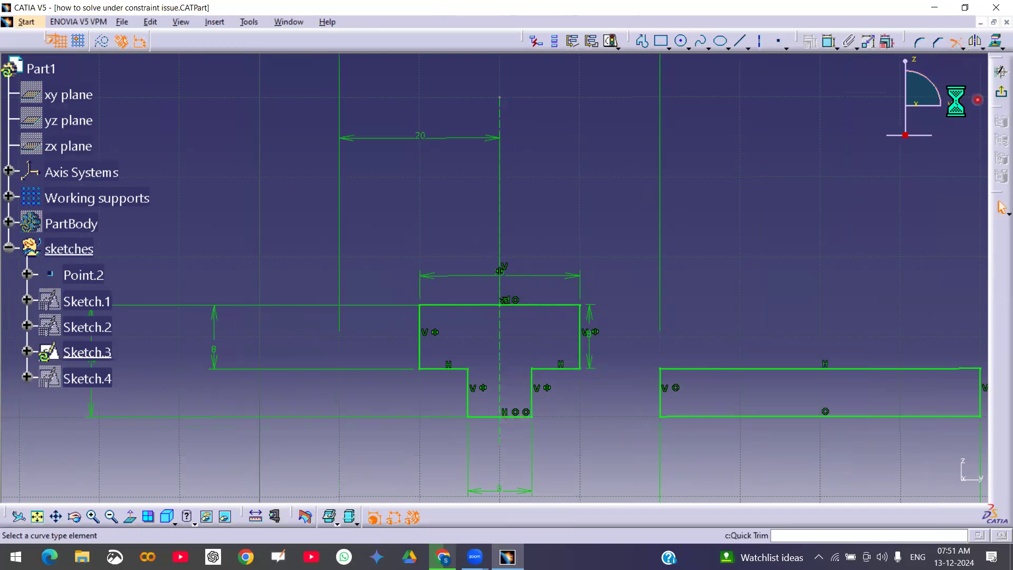
{"action": "left_click", "coordinate": [503, 111]}
{"action": "left_click", "coordinate": [501, 426]}
{"action": "middle_click_drag", "start_coordinate": [508, 420], "coordinate": [536, 244]}
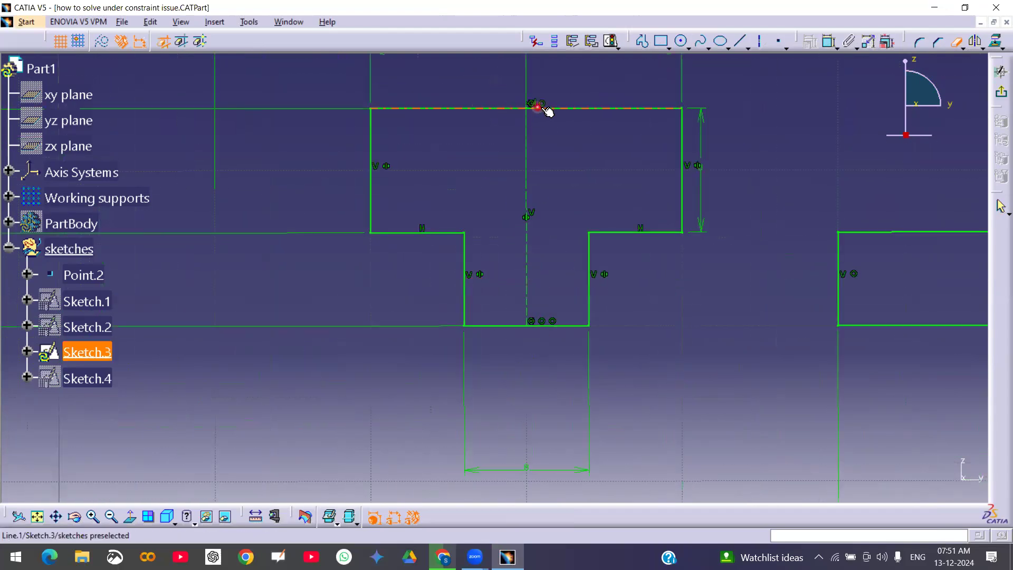
Check the Sketch Solving Status of Sketch.3 with the dashed line trimmed, and close the status
{"action": "middle_click_drag", "start_coordinate": [532, 259], "coordinate": [549, 346]}
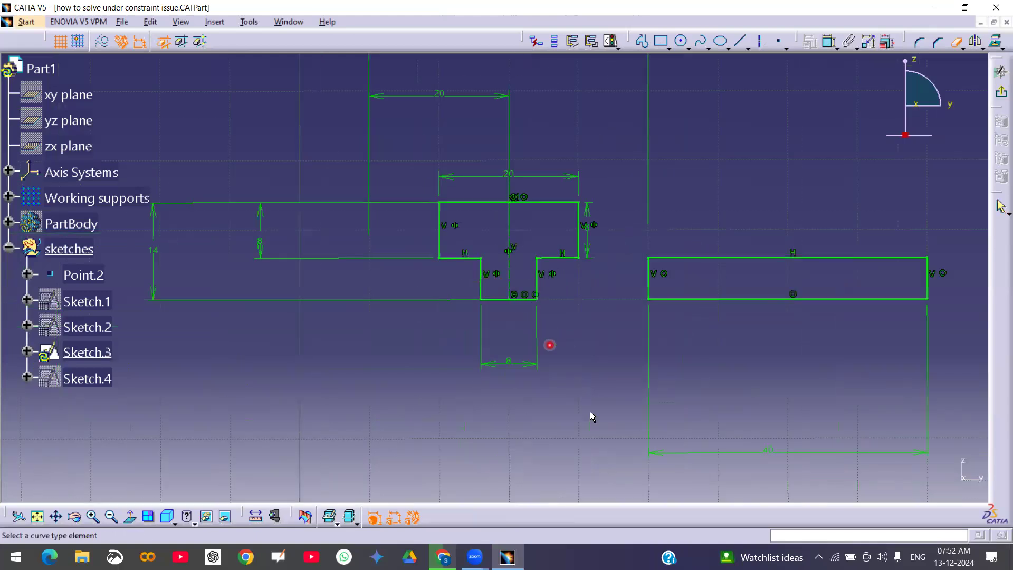
{"action": "left_click", "coordinate": [609, 43]}
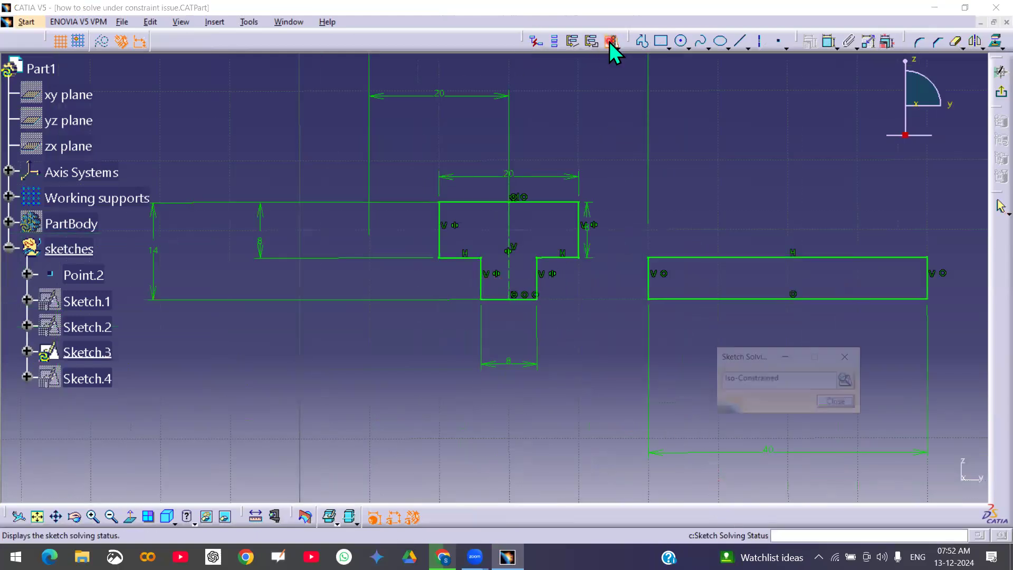
{"action": "left_click", "coordinate": [836, 401]}
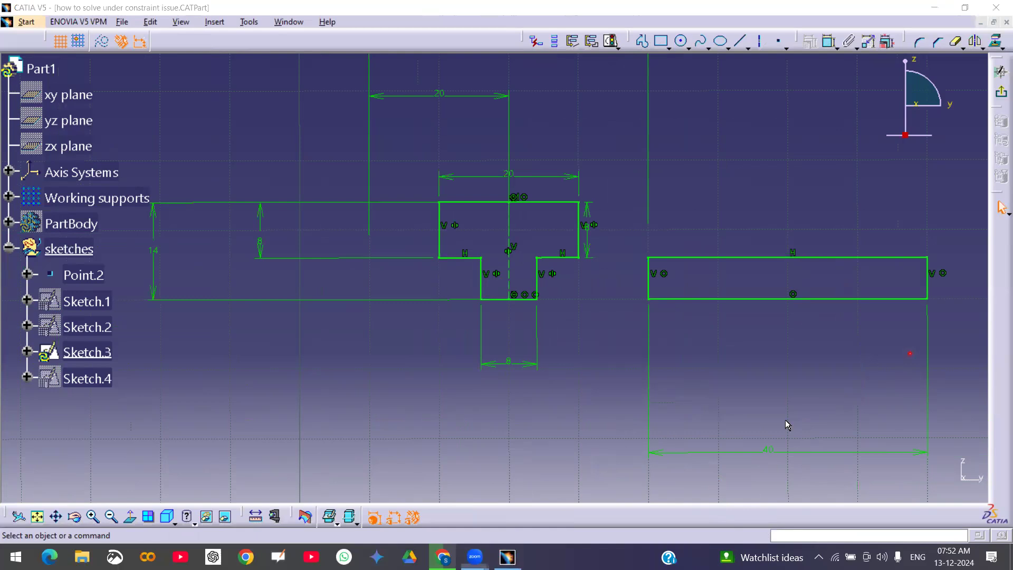
{"action": "middle_click_drag", "start_coordinate": [785, 420], "coordinate": [937, 355], "text": "ctrl"}
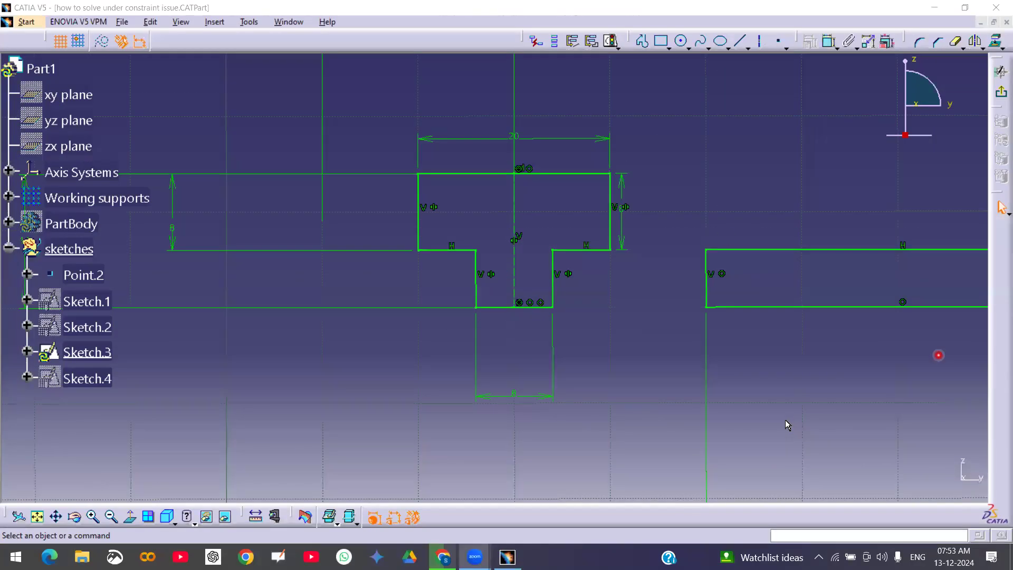
{"action": "middle_click_drag", "start_coordinate": [540, 219], "coordinate": [547, 263], "text": "ctrl"}
Switch from Sketch.3 to editing Sketch.4
{"action": "left_click", "coordinate": [96, 378]}
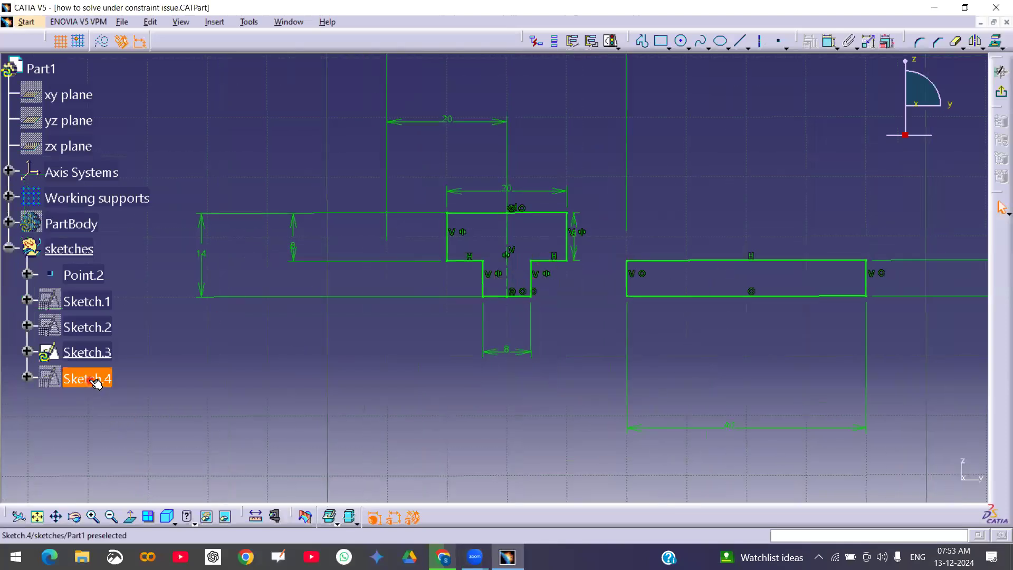
{"action": "double_click", "coordinate": [91, 378]}
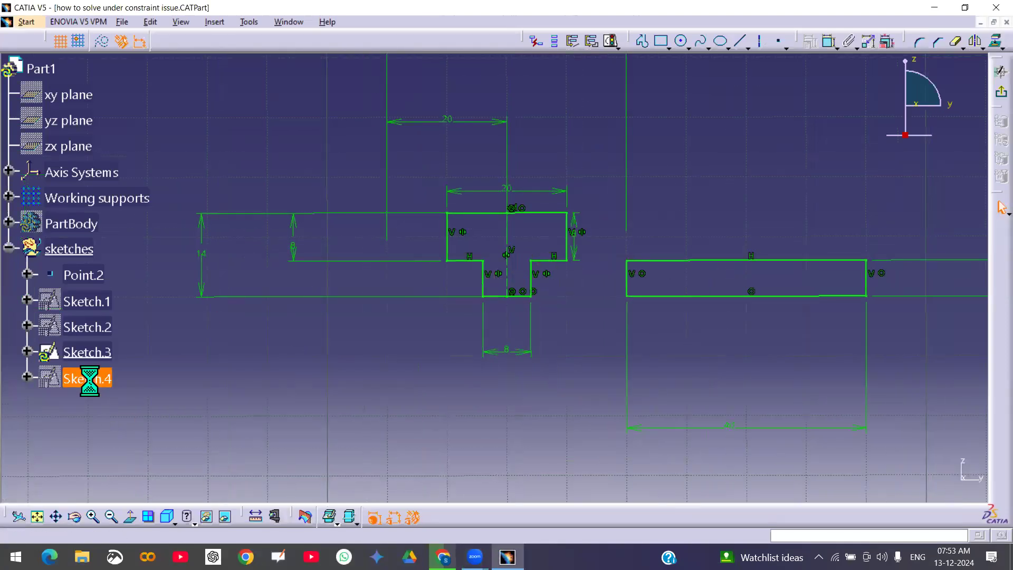
{"action": "left_click", "coordinate": [257, 315]}
{"action": "mouse_move", "coordinate": [388, 267]}
{"action": "middle_mouse_down", "text": "ctrl"}
{"action": "mouse_move", "coordinate": [391, 255]}
{"action": "mouse_move", "coordinate": [400, 323]}
{"action": "mouse_move", "coordinate": [476, 324]}
{"action": "mouse_move", "coordinate": [536, 267]}
{"action": "mouse_move", "coordinate": [527, 309]}
{"action": "middle_mouse_up", "text": "ctrl"}
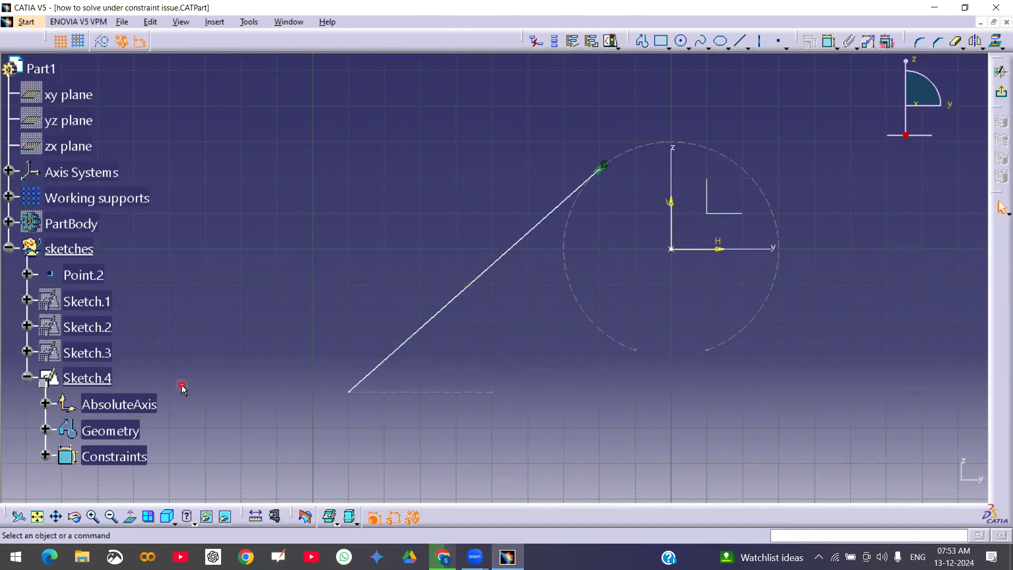
Show the PartBody to examine the stiffener face along Sketch.4's slanted line, and hide the body again
{"action": "left_click", "coordinate": [58, 223]}
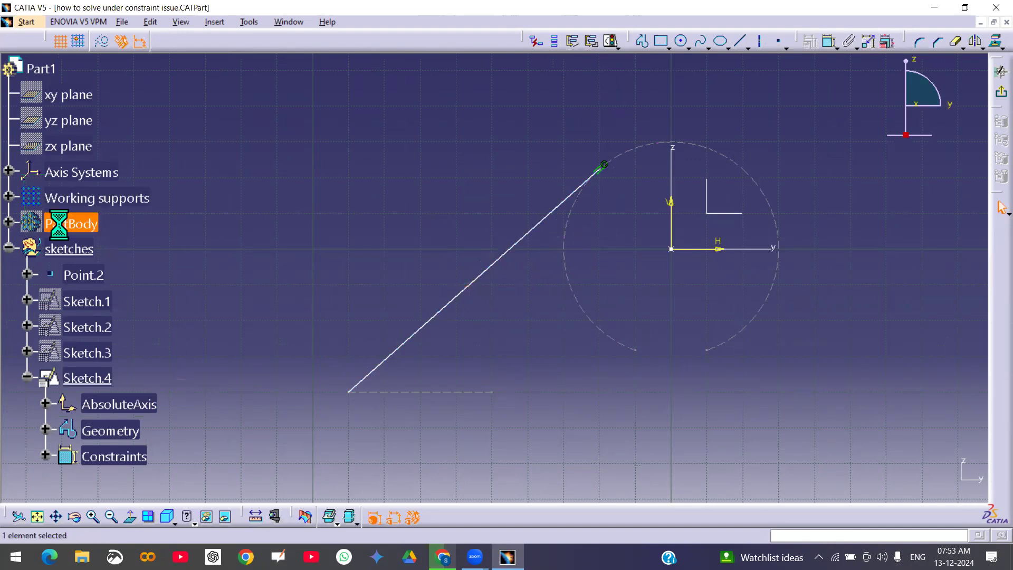
{"action": "right_click", "coordinate": [58, 224]}
{"action": "left_click", "coordinate": [104, 267]}
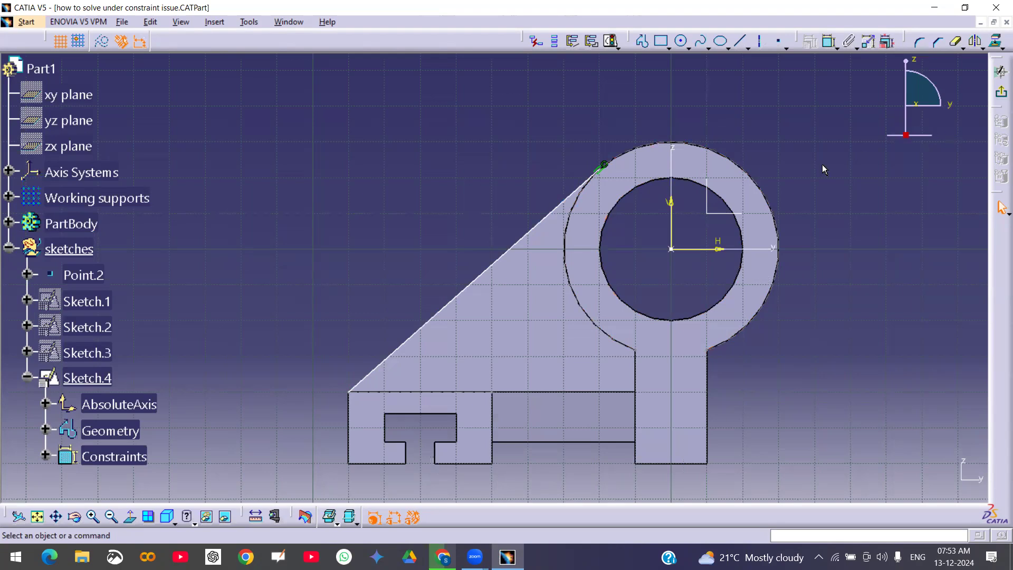
{"action": "double_click", "coordinate": [521, 322]}
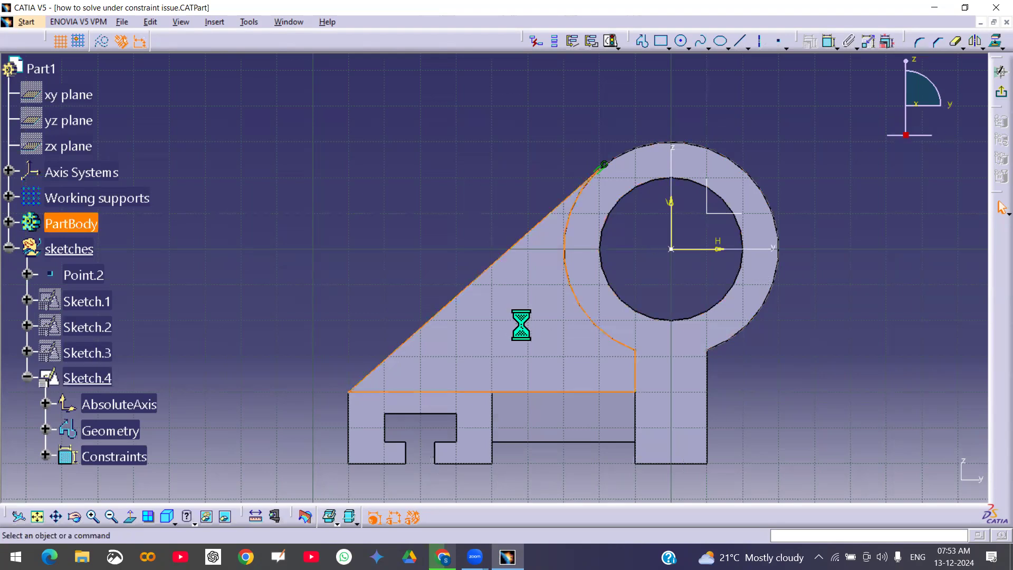
{"action": "right_click", "coordinate": [522, 327]}
{"action": "left_click", "coordinate": [845, 201]}
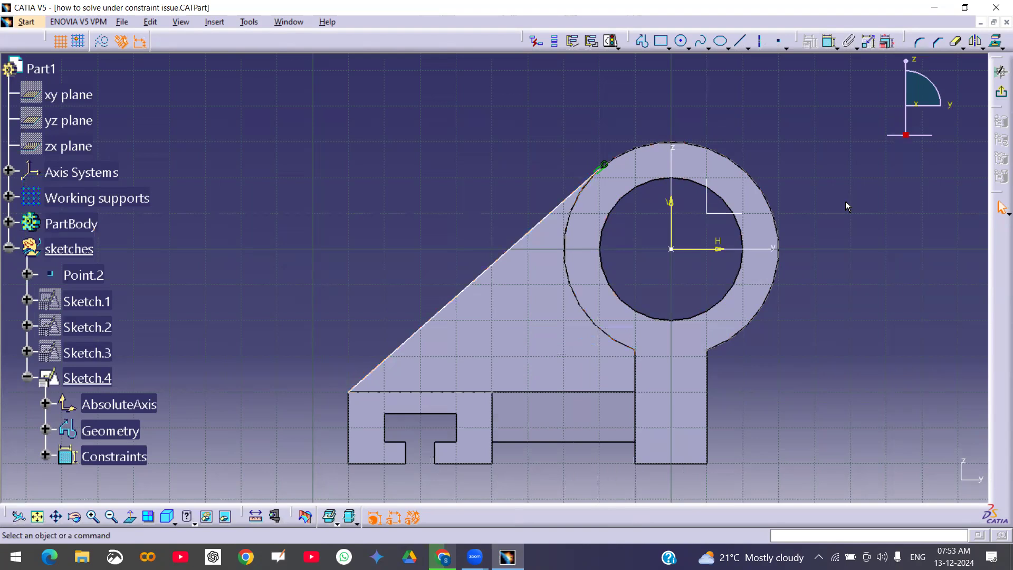
{"action": "middle_click_drag", "start_coordinate": [519, 352], "coordinate": [595, 326]}
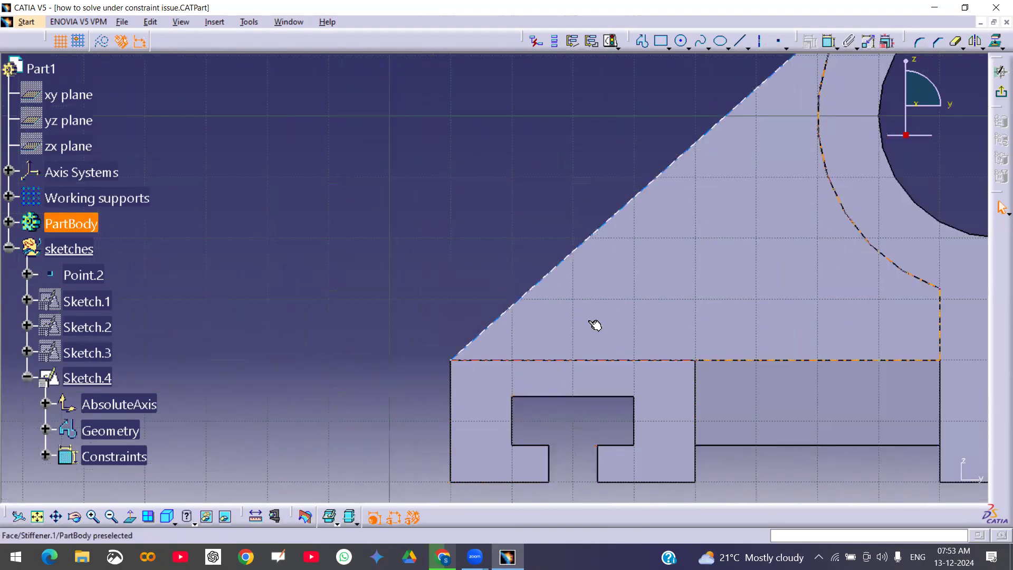
{"action": "right_click", "coordinate": [595, 325]}
{"action": "key", "text": "Escape"}
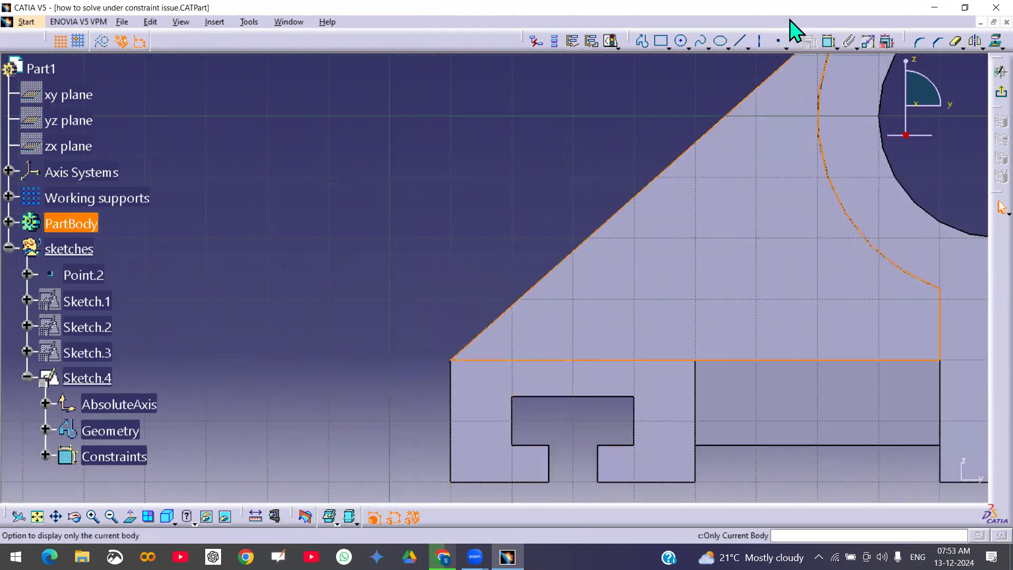
{"action": "left_click", "coordinate": [576, 161]}
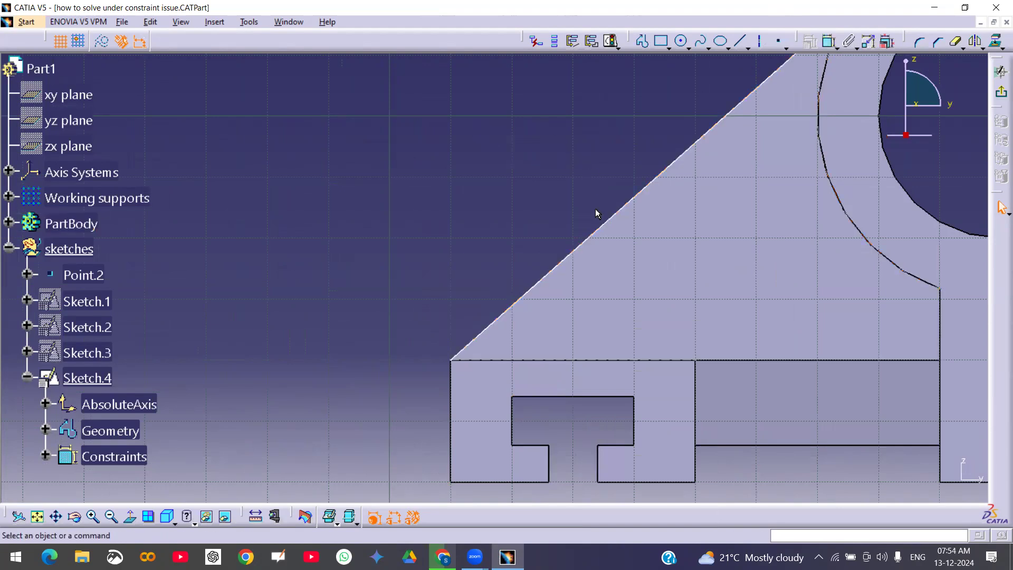
{"action": "right_click", "coordinate": [630, 305]}
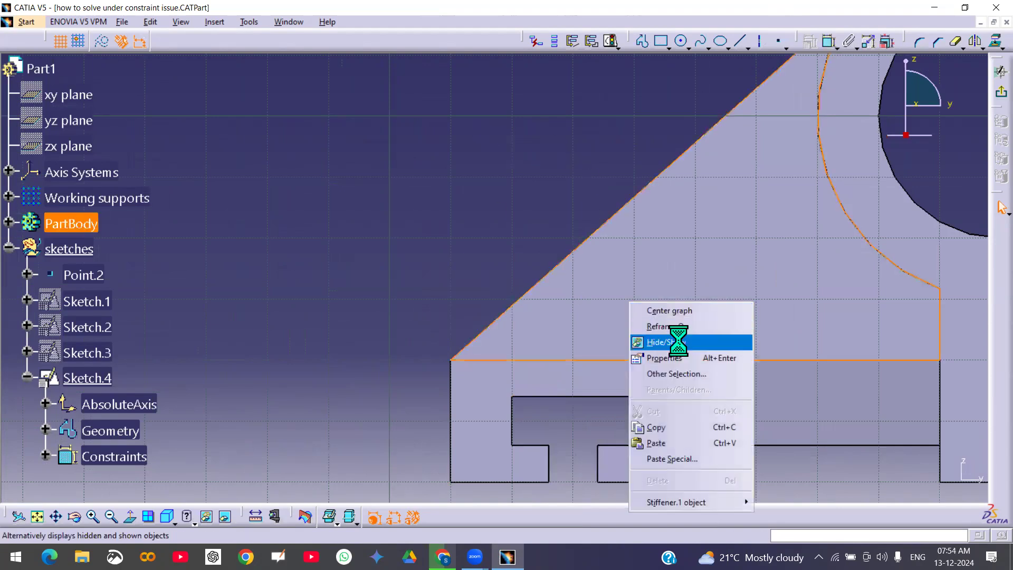
{"action": "left_click", "coordinate": [679, 344]}
Pull Sketch.4's slanted line out of place to test its freedom, and undo the move
{"action": "mouse_move", "coordinate": [576, 236]}
{"action": "middle_mouse_down"}
{"action": "mouse_move", "coordinate": [592, 298]}
{"action": "mouse_move", "coordinate": [565, 255]}
{"action": "middle_mouse_up"}
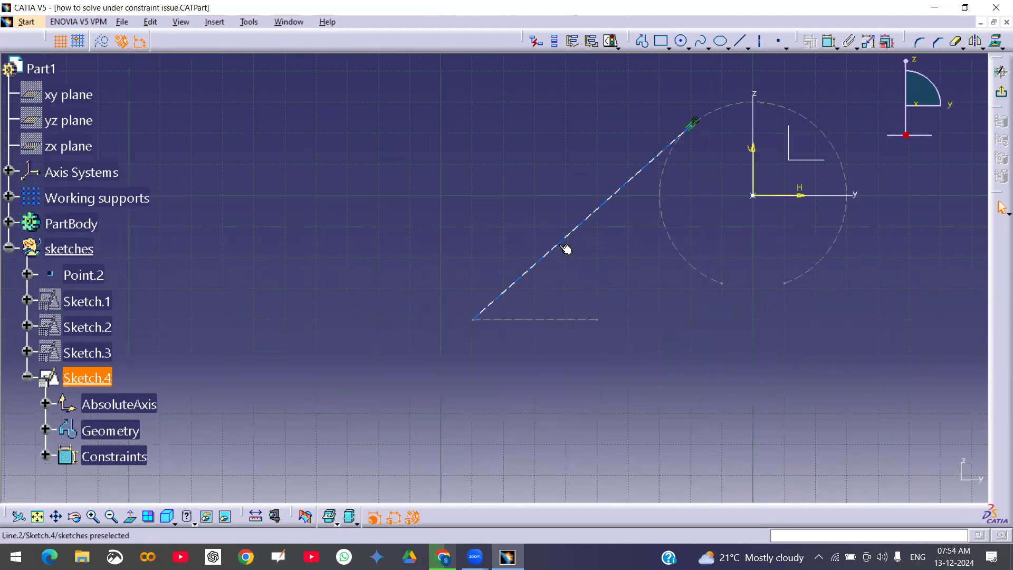
{"action": "mouse_move", "coordinate": [559, 246]}
{"action": "left_mouse_down"}
{"action": "mouse_move", "coordinate": [445, 224]}
{"action": "mouse_move", "coordinate": [669, 237]}
{"action": "mouse_move", "coordinate": [558, 233]}
{"action": "mouse_move", "coordinate": [597, 405]}
{"action": "mouse_move", "coordinate": [713, 270]}
{"action": "mouse_move", "coordinate": [534, 276]}
{"action": "mouse_move", "coordinate": [640, 251]}
{"action": "mouse_move", "coordinate": [586, 247]}
{"action": "mouse_move", "coordinate": [561, 281]}
{"action": "mouse_move", "coordinate": [504, 219]}
{"action": "mouse_move", "coordinate": [545, 246]}
{"action": "mouse_move", "coordinate": [671, 214]}
{"action": "mouse_move", "coordinate": [622, 233]}
{"action": "mouse_move", "coordinate": [536, 176]}
{"action": "mouse_move", "coordinate": [593, 227]}
{"action": "left_mouse_up"}
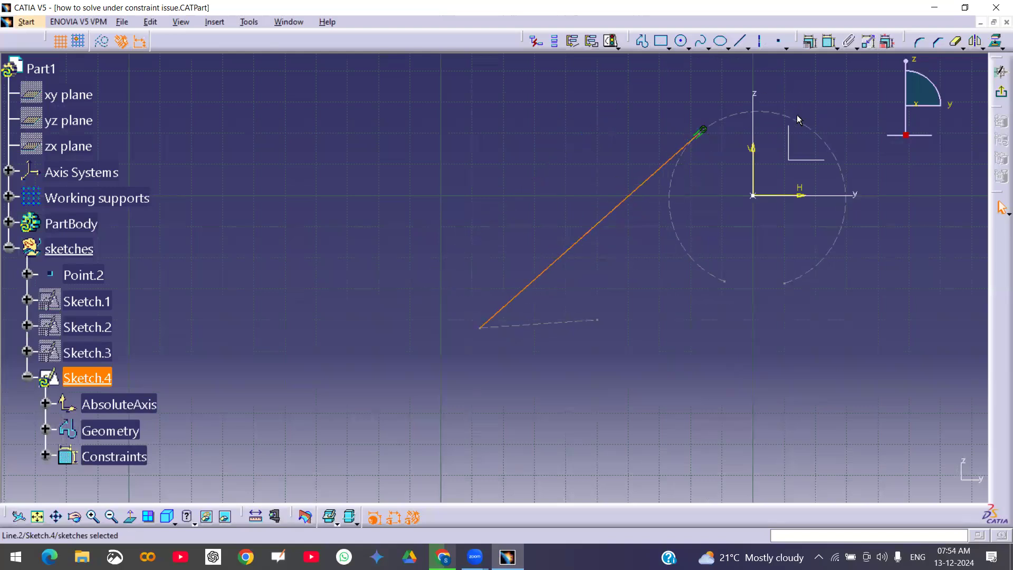
{"action": "left_click", "coordinate": [873, 144]}
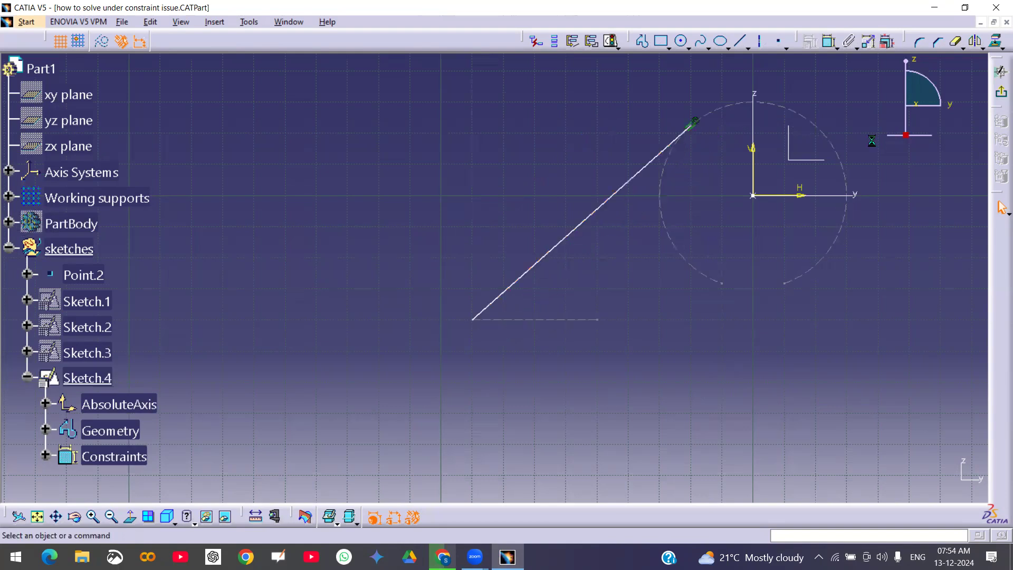
{"action": "double_click", "coordinate": [98, 378]}
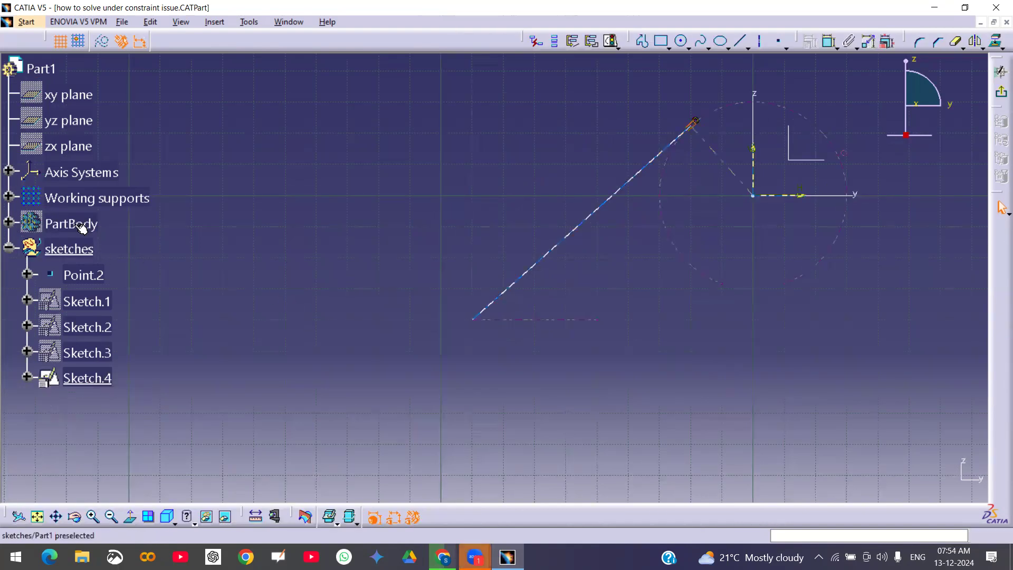
Dimension the radius of the dashed arc and the length of the dashed horizontal line in Sketch.4
{"action": "left_click", "coordinate": [830, 41]}
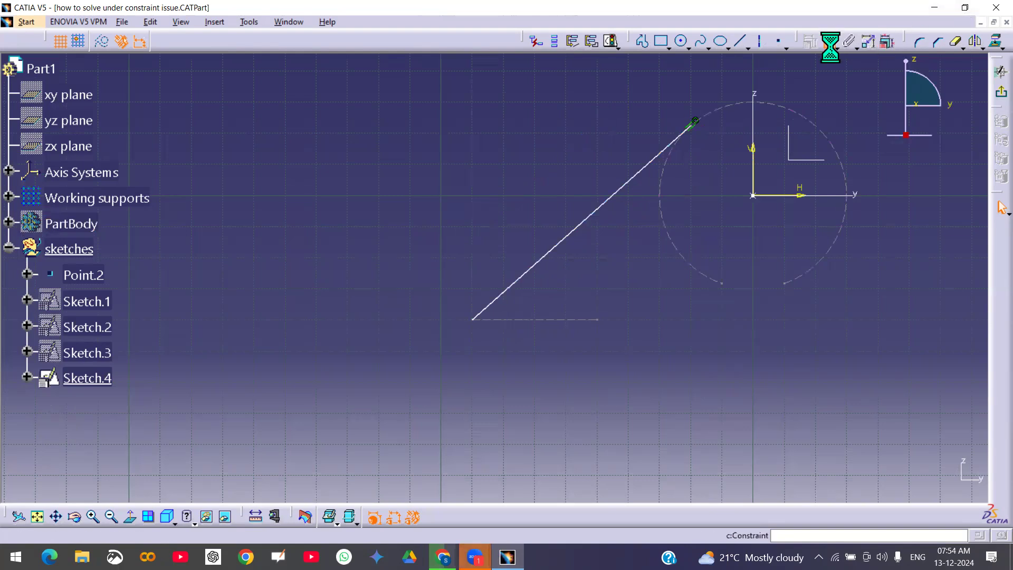
{"action": "left_click", "coordinate": [832, 139]}
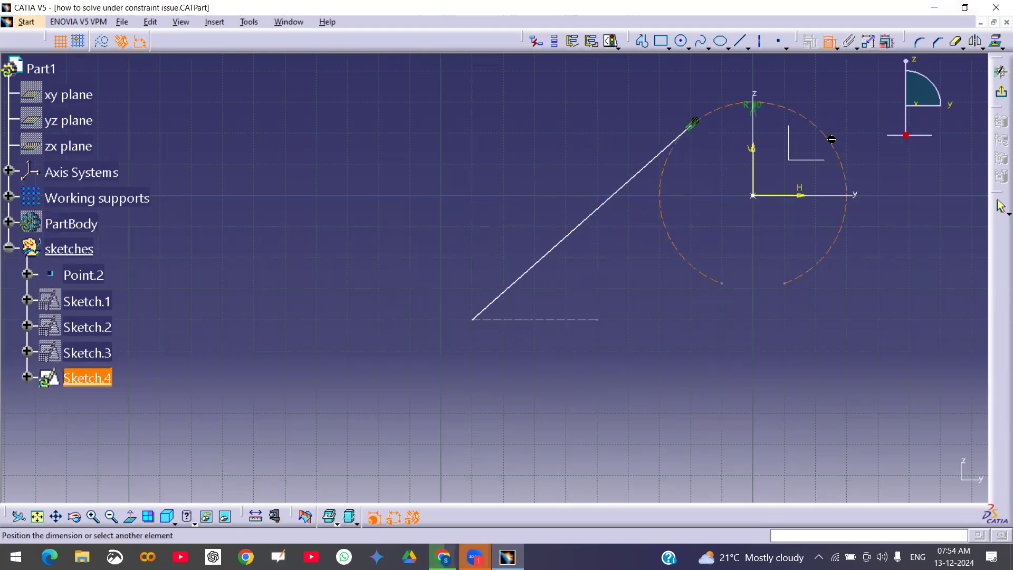
{"action": "left_click", "coordinate": [863, 138]}
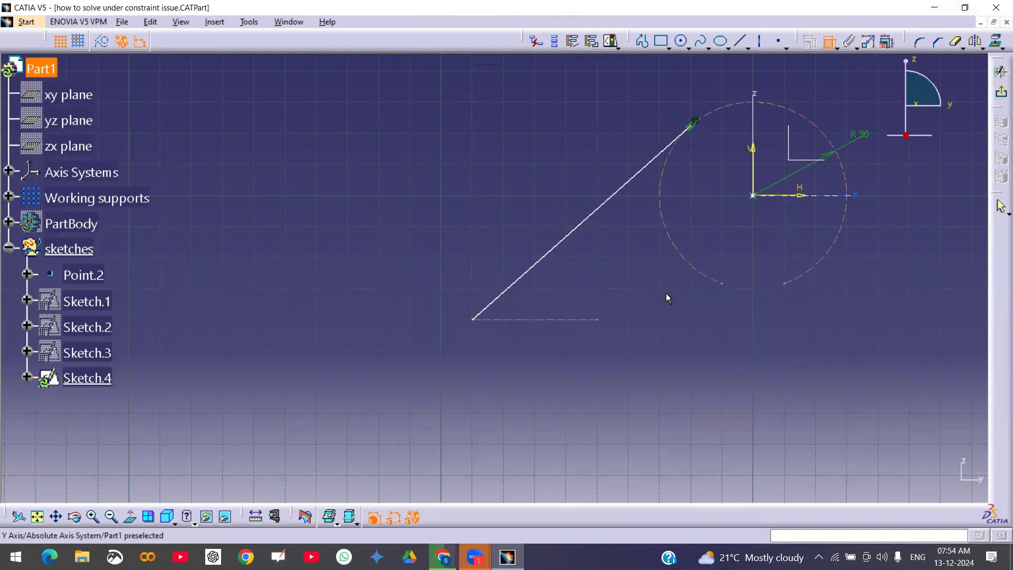
{"action": "left_click", "coordinate": [530, 321]}
{"action": "left_click", "coordinate": [533, 356]}
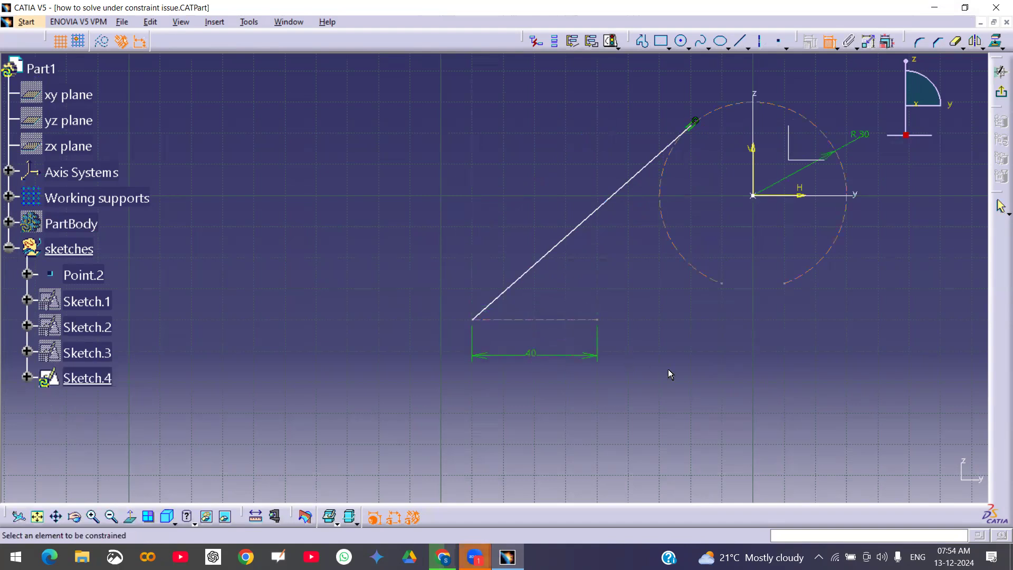
Move the slanted line to test the dimensioned sketch, and undo both the moves and the radius and length dimensions
{"action": "left_click", "coordinate": [829, 42]}
{"action": "mouse_move", "coordinate": [637, 172]}
{"action": "left_mouse_down"}
{"action": "mouse_move", "coordinate": [612, 154]}
{"action": "mouse_move", "coordinate": [637, 170]}
{"action": "mouse_move", "coordinate": [608, 167]}
{"action": "mouse_move", "coordinate": [670, 167]}
{"action": "mouse_move", "coordinate": [619, 175]}
{"action": "left_mouse_up"}
{"action": "left_click", "coordinate": [624, 179]}
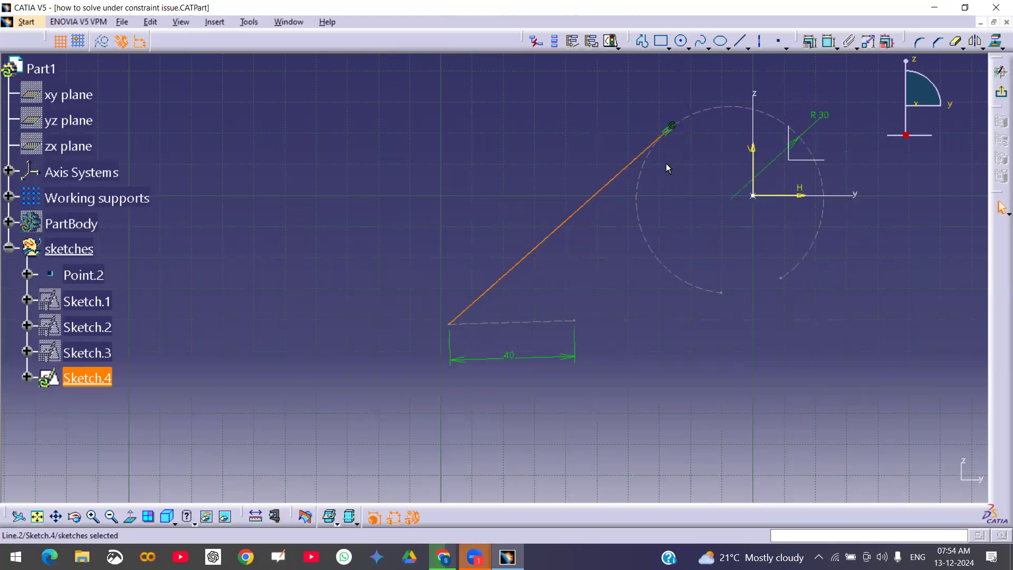
{"action": "left_click", "coordinate": [628, 174]}
{"action": "left_click_drag", "start_coordinate": [627, 181], "coordinate": [523, 334]}
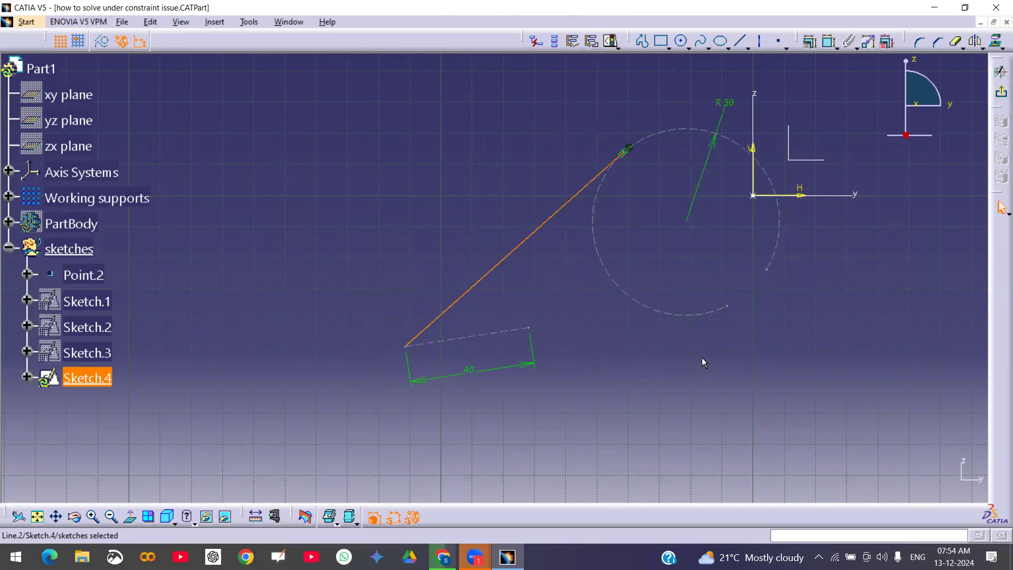
{"action": "key", "text": "ctrl+z"}
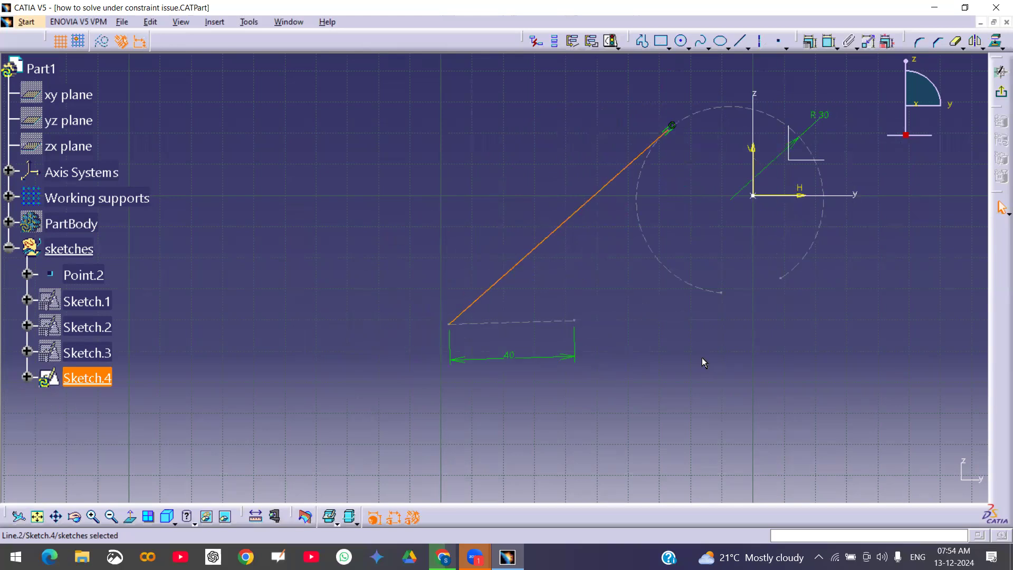
{"action": "key", "text": "ctrl+z"}
{"action": "key", "text": "ctrl+z"}
{"action": "key", "text": "ctrl+z"}
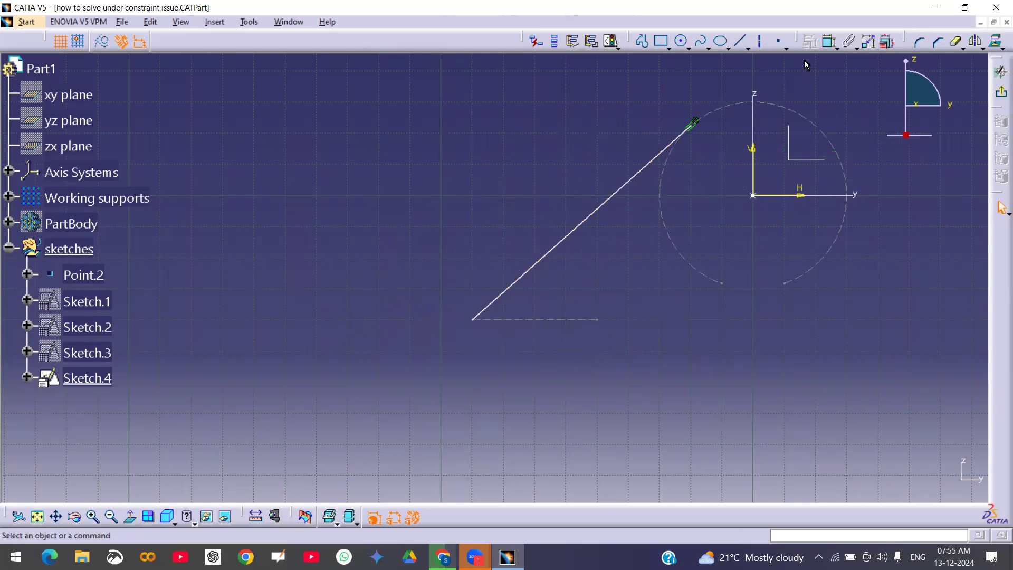
Add the dashed arc's radius constraint and the dashed horizontal line's length constraint to Sketch.4 again
{"action": "left_click", "coordinate": [827, 42]}
{"action": "left_click", "coordinate": [825, 134]}
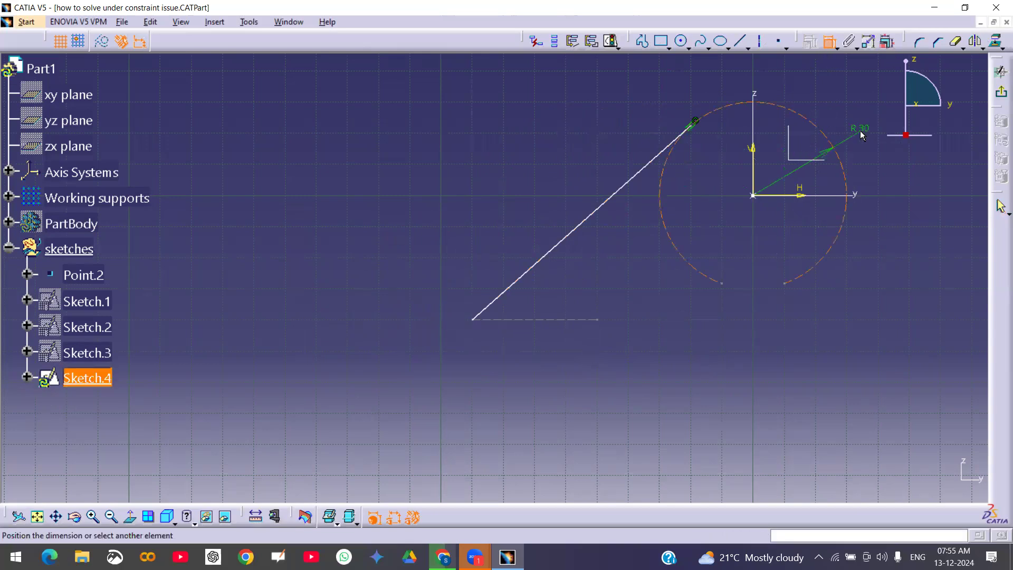
{"action": "left_click", "coordinate": [861, 135]}
{"action": "left_click", "coordinate": [581, 319]}
{"action": "left_click", "coordinate": [558, 355]}
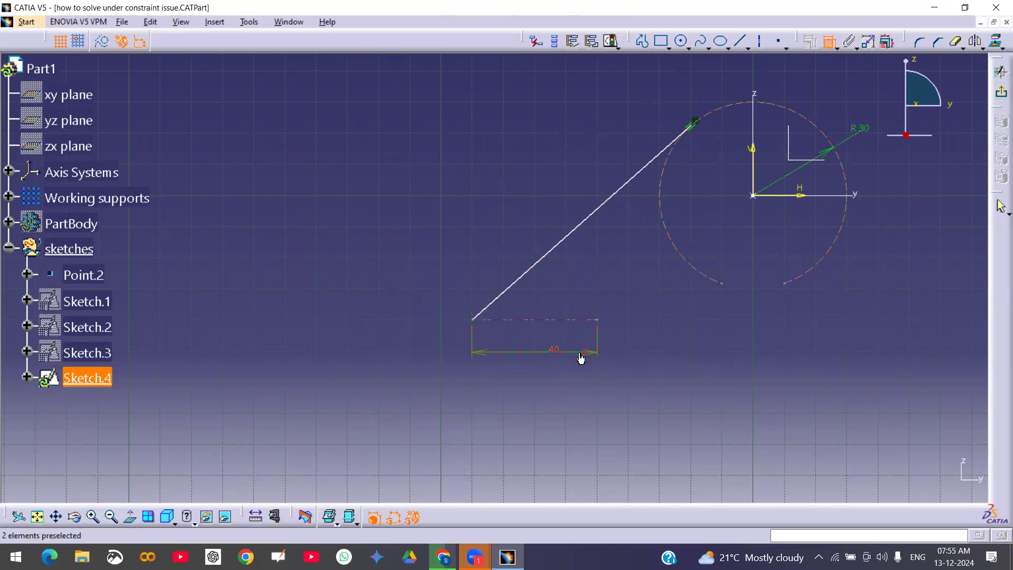
Show the PartBody behind Sketch.4
{"action": "right_click", "coordinate": [54, 222]}
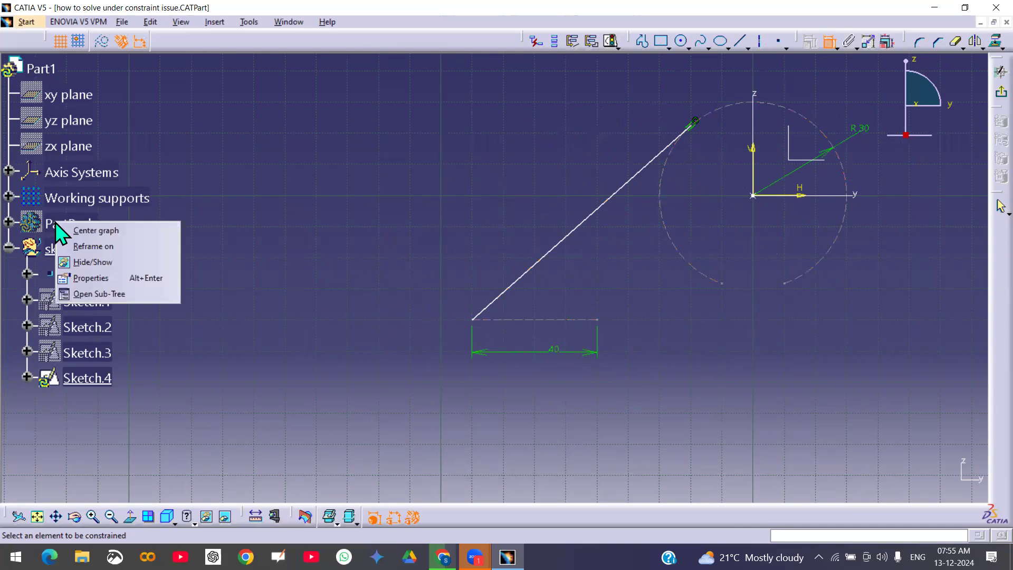
{"action": "left_click", "coordinate": [104, 263]}
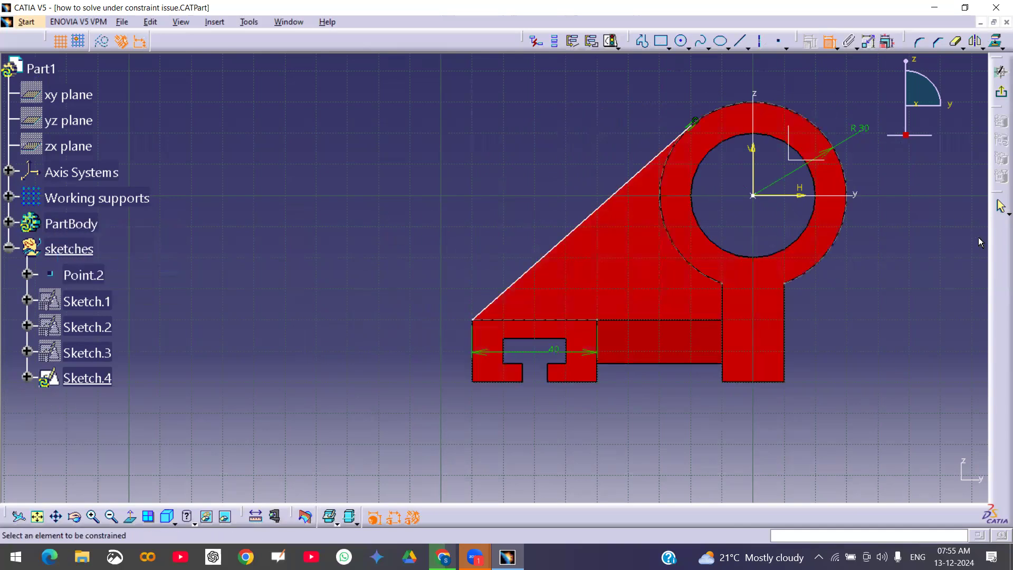
{"action": "mouse_move", "coordinate": [912, 230]}
{"action": "middle_mouse_down"}
{"action": "mouse_move", "coordinate": [892, 232]}
{"action": "mouse_move", "coordinate": [871, 105]}
{"action": "middle_mouse_up"}
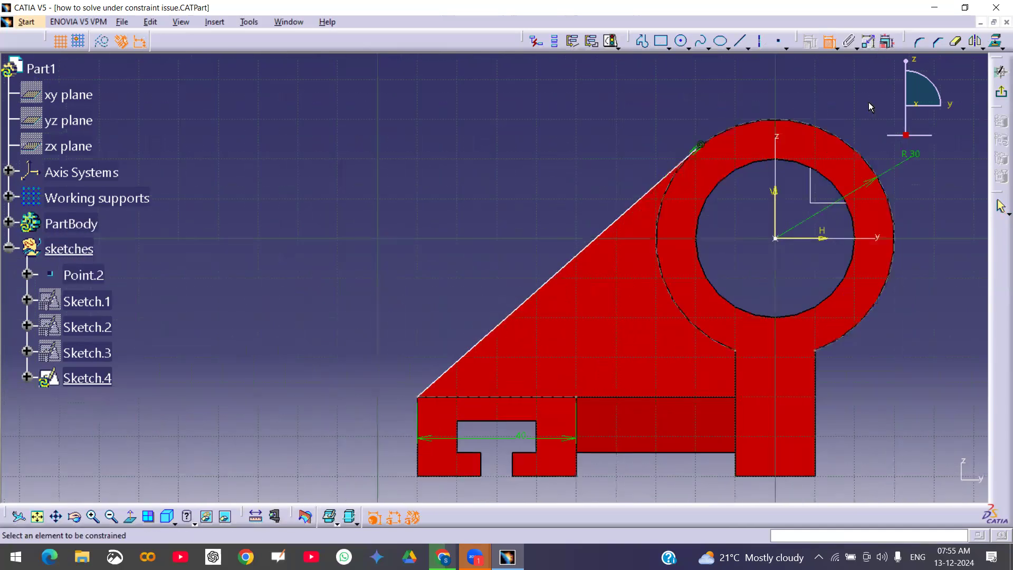
Constrain Sketch.4's dashed arc to be concentric with the bracket's round hole, and hide the body
{"action": "left_click", "coordinate": [830, 44]}
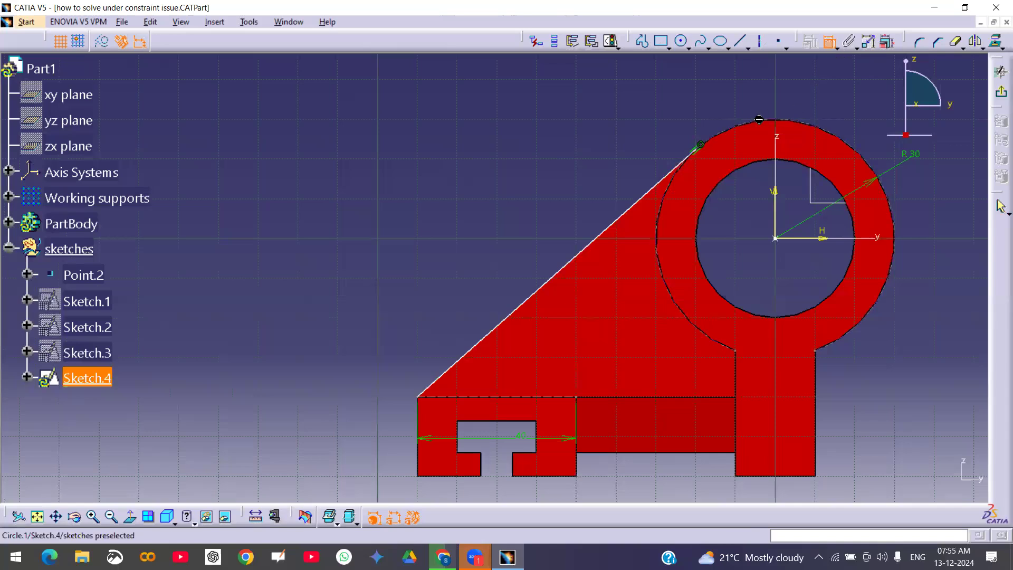
{"action": "mouse_move", "coordinate": [764, 140]}
{"action": "middle_mouse_down"}
{"action": "mouse_move", "coordinate": [717, 179]}
{"action": "mouse_move", "coordinate": [719, 152]}
{"action": "middle_mouse_up"}
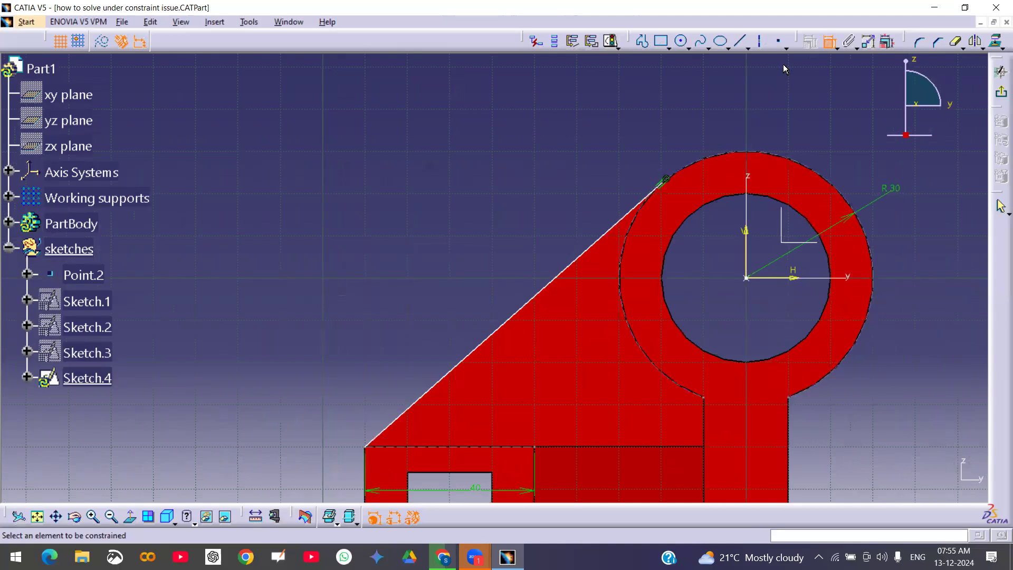
{"action": "left_click", "coordinate": [726, 152]}
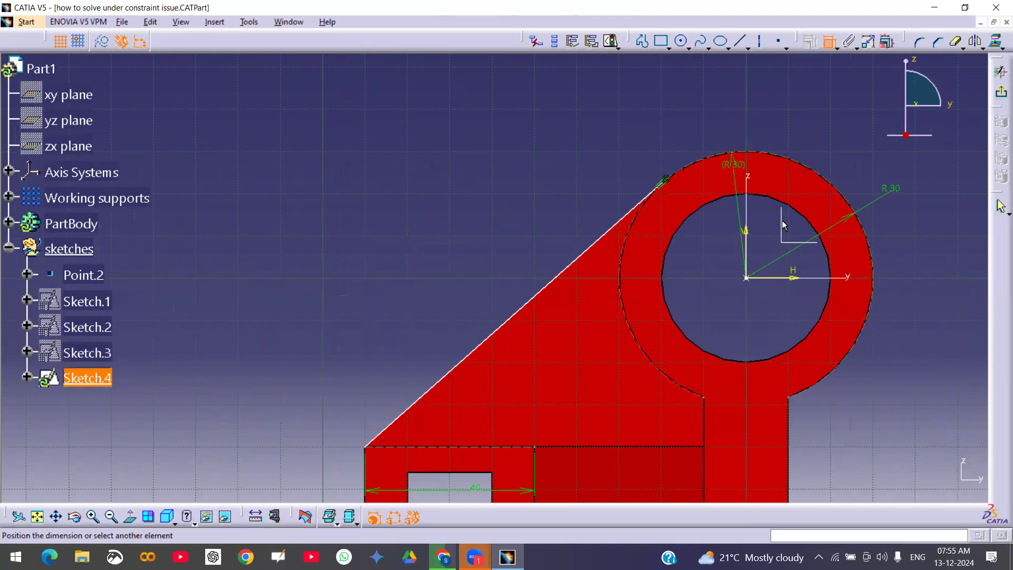
{"action": "left_click", "coordinate": [715, 209]}
{"action": "right_click", "coordinate": [806, 117]}
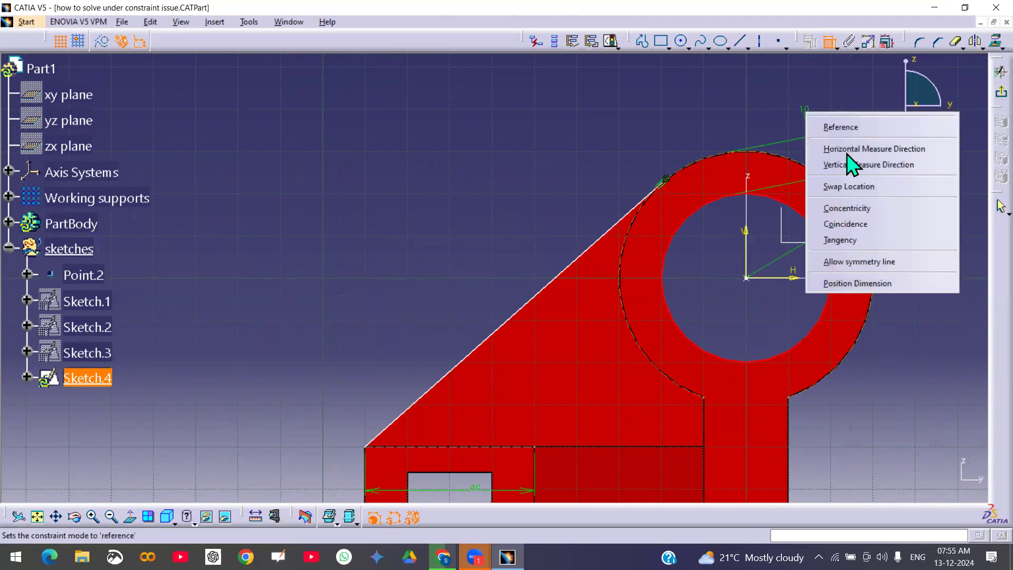
{"action": "left_click", "coordinate": [864, 211]}
{"action": "mouse_move", "coordinate": [841, 199]}
{"action": "middle_mouse_down"}
{"action": "mouse_move", "coordinate": [780, 153]}
{"action": "mouse_move", "coordinate": [785, 211]}
{"action": "mouse_move", "coordinate": [797, 151]}
{"action": "middle_mouse_up"}
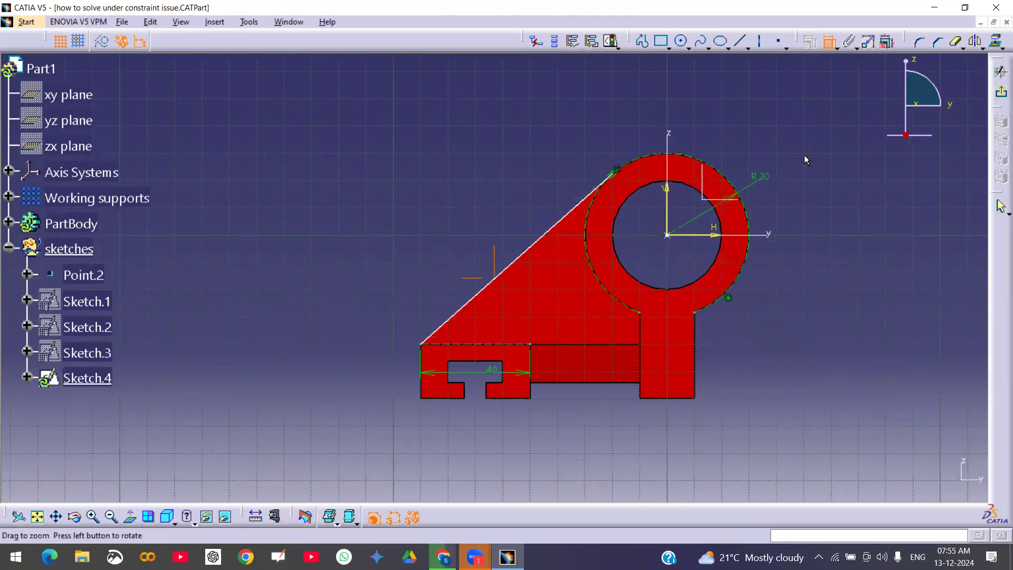
{"action": "right_click", "coordinate": [584, 308]}
{"action": "left_click", "coordinate": [601, 342]}
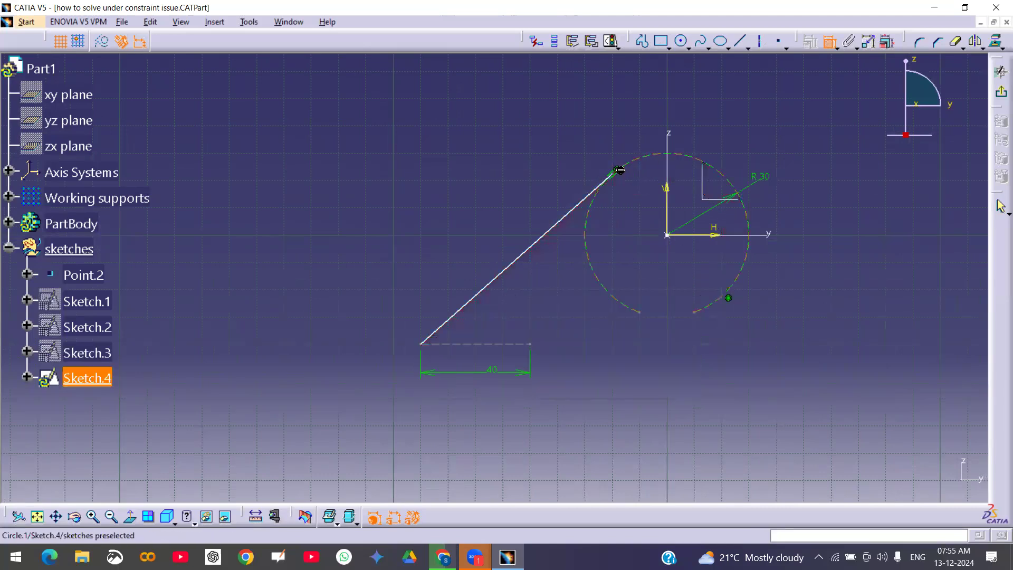
Expand PartBody and show the bracket body behind Sketch.4 again
{"action": "left_click", "coordinate": [830, 43]}
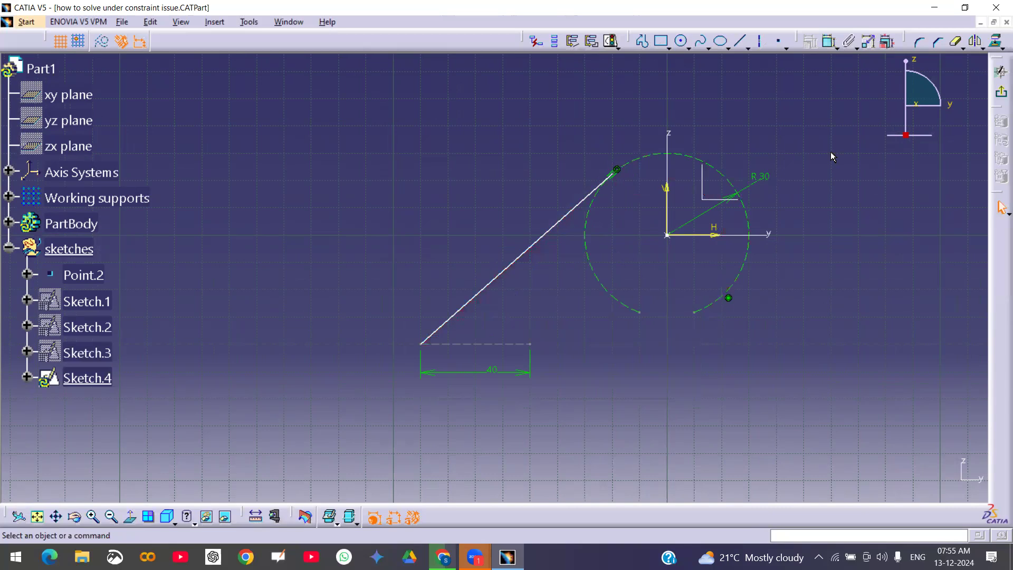
{"action": "left_click", "coordinate": [830, 43]}
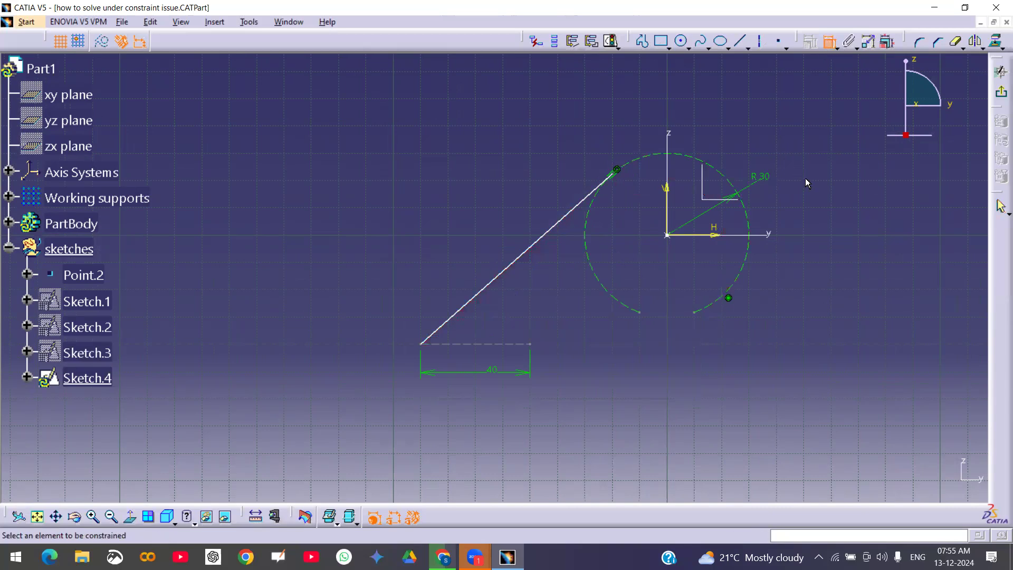
{"action": "right_click", "coordinate": [80, 227]}
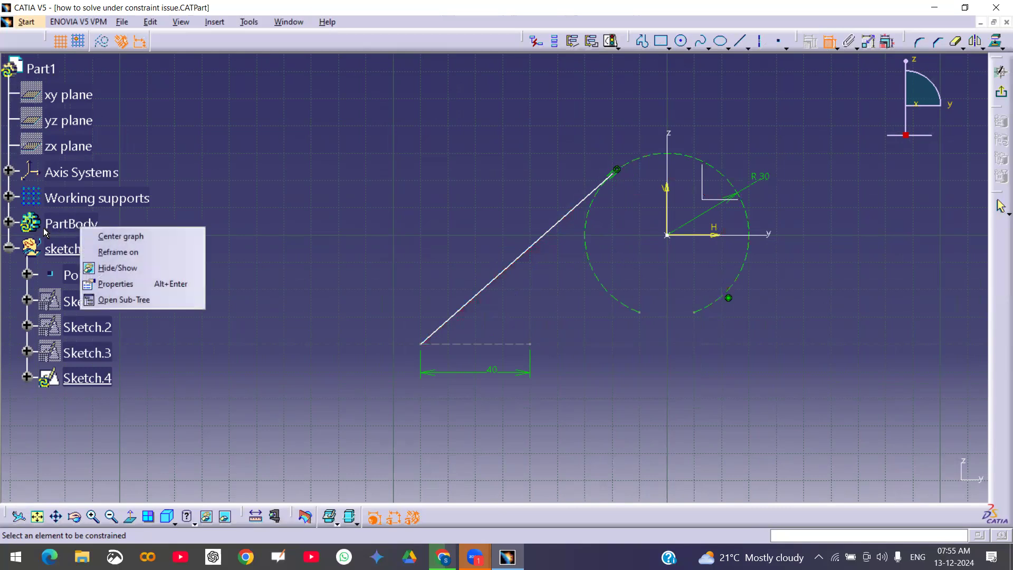
{"action": "left_click", "coordinate": [8, 222]}
{"action": "left_click", "coordinate": [8, 222]}
{"action": "right_click", "coordinate": [91, 250]}
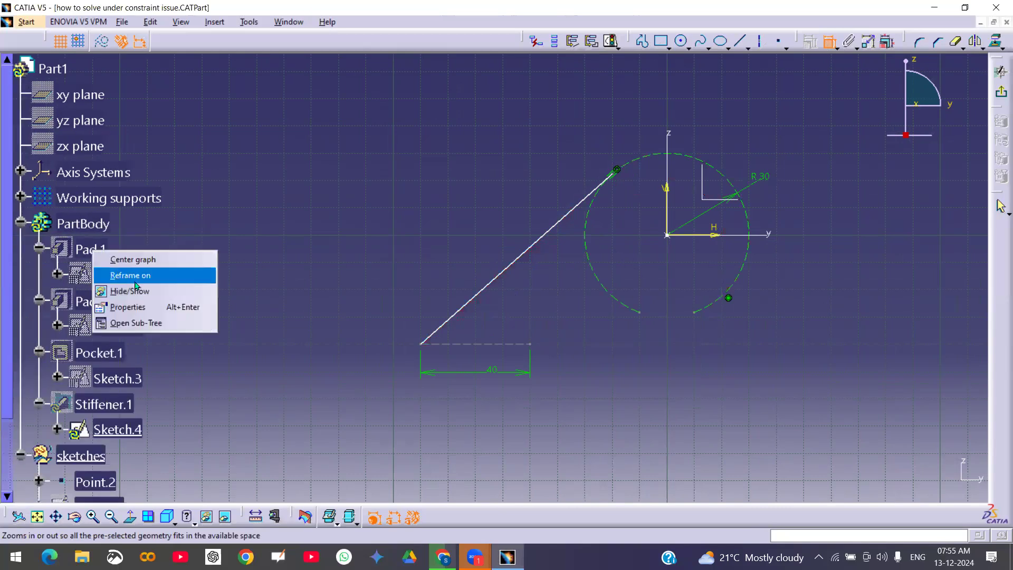
{"action": "left_click", "coordinate": [138, 289]}
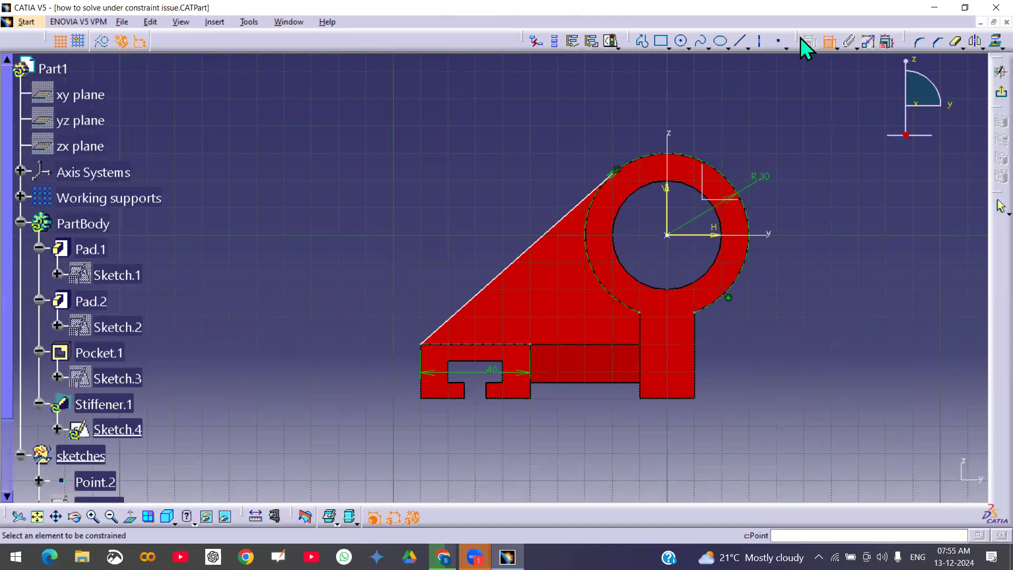
Make the dashed horizontal line coincident with the upper edge of the bracket's base, and hide the body
{"action": "left_click", "coordinate": [483, 343]}
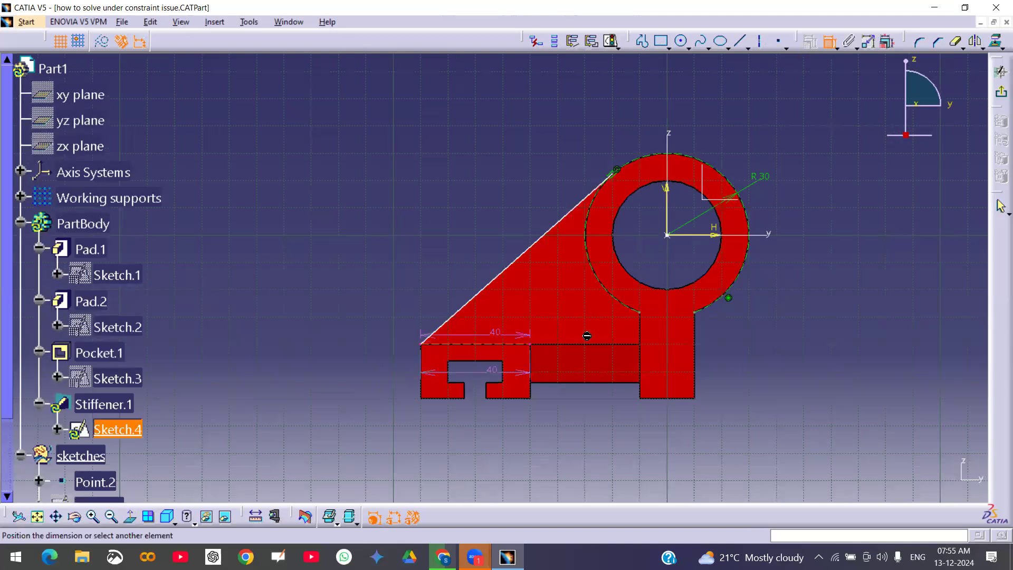
{"action": "left_click", "coordinate": [566, 346]}
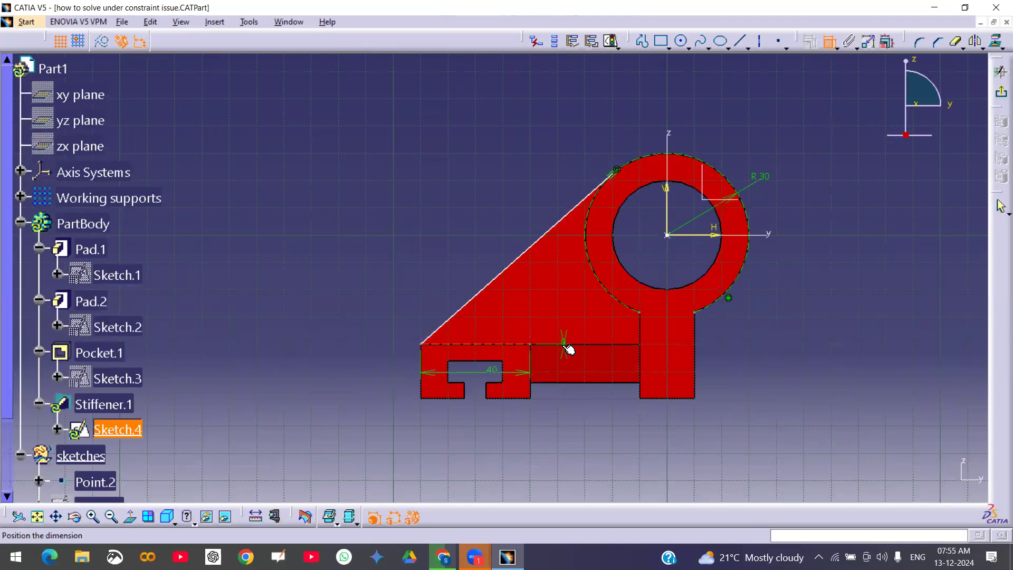
{"action": "right_click", "coordinate": [328, 286]}
{"action": "left_click", "coordinate": [388, 391]}
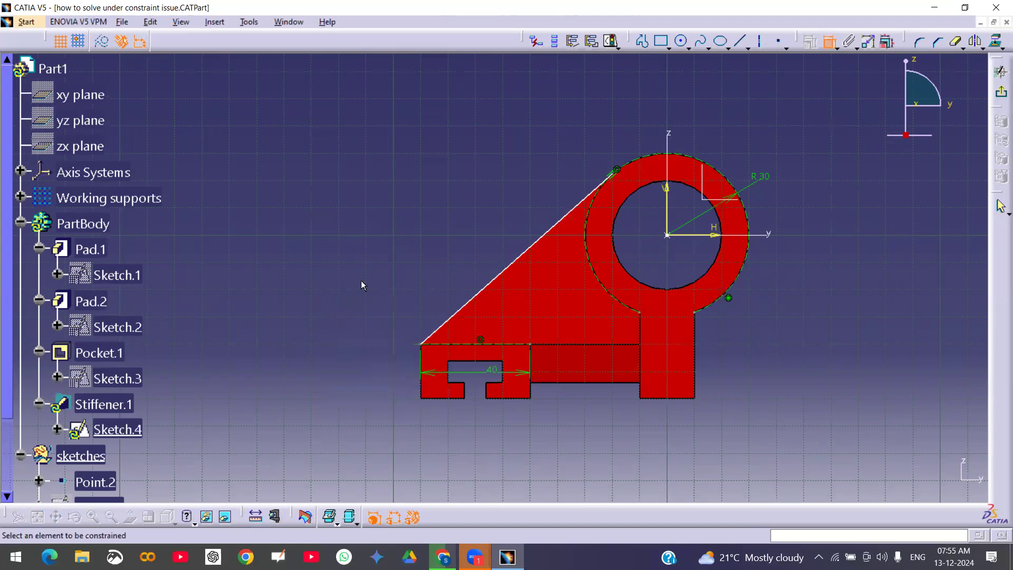
{"action": "right_click", "coordinate": [570, 304]}
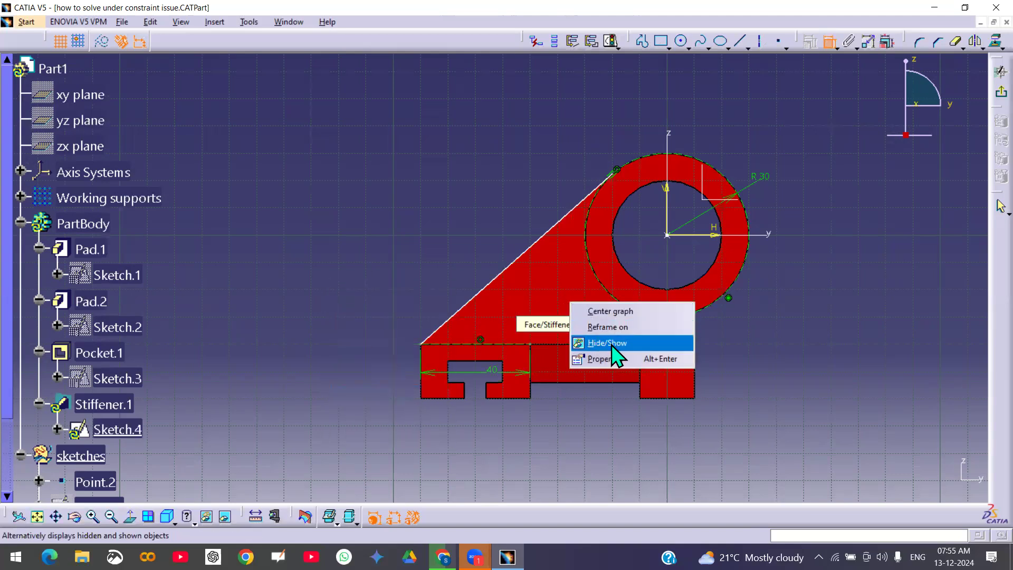
{"action": "left_click", "coordinate": [607, 343]}
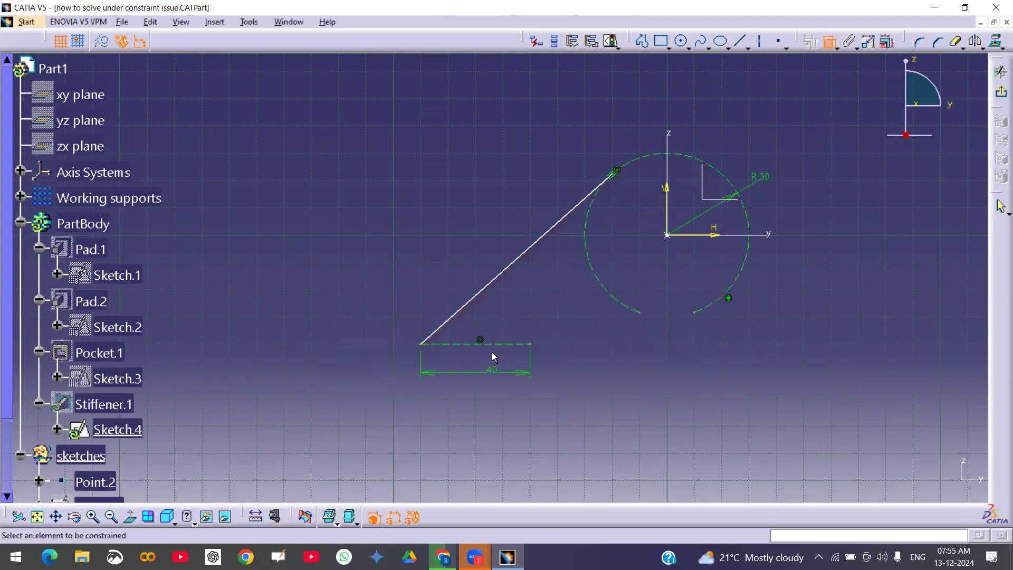
Try dimensioning the slanted line's length, then move the line to test its remaining freedom and undo the last move
{"action": "left_click", "coordinate": [530, 246]}
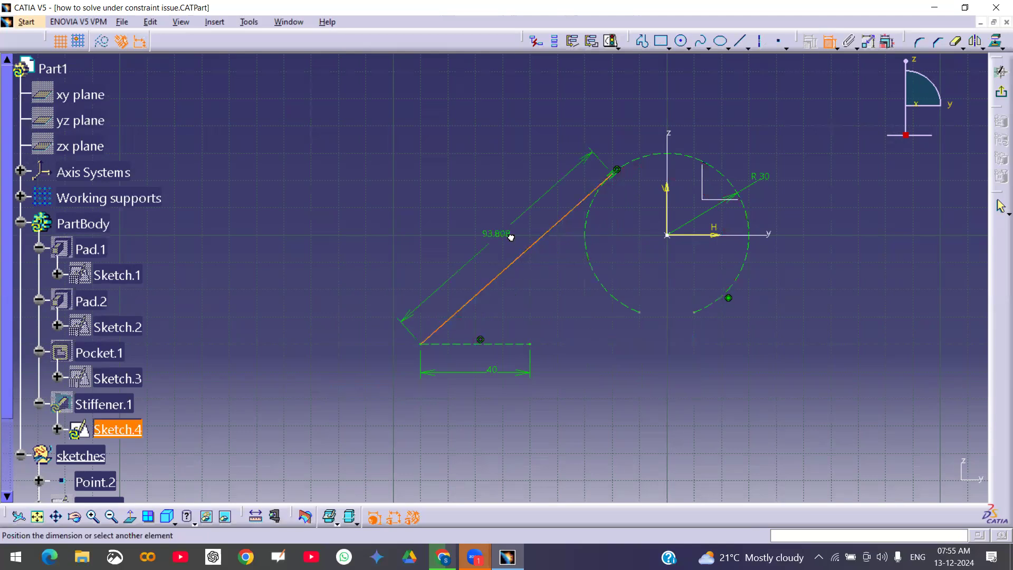
{"action": "left_click", "coordinate": [829, 44]}
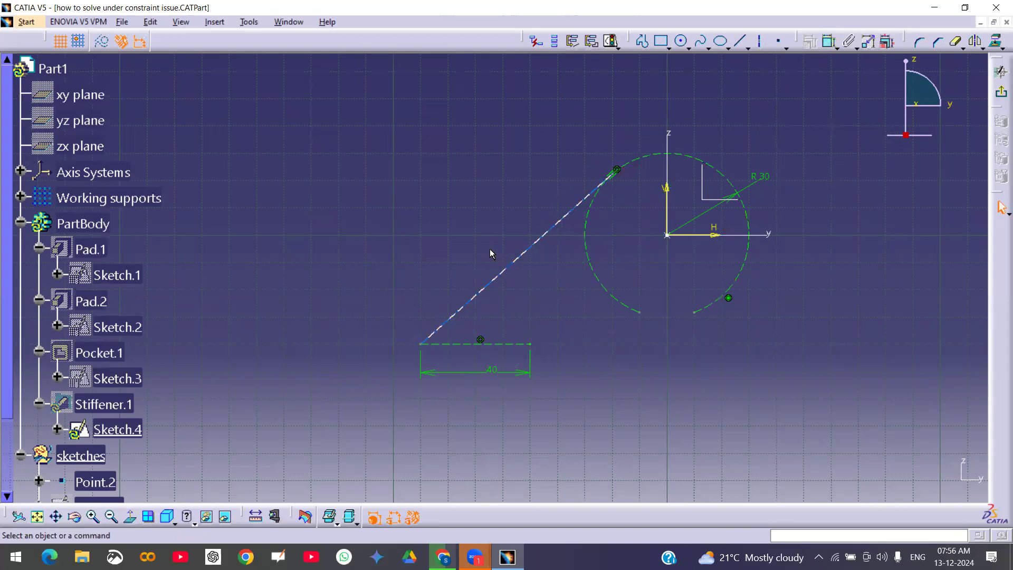
{"action": "mouse_move", "coordinate": [511, 265]}
{"action": "left_mouse_down"}
{"action": "mouse_move", "coordinate": [470, 258]}
{"action": "mouse_move", "coordinate": [490, 271]}
{"action": "mouse_move", "coordinate": [407, 274]}
{"action": "mouse_move", "coordinate": [495, 287]}
{"action": "mouse_move", "coordinate": [522, 271]}
{"action": "mouse_move", "coordinate": [370, 274]}
{"action": "mouse_move", "coordinate": [533, 262]}
{"action": "mouse_move", "coordinate": [504, 269]}
{"action": "left_mouse_up"}
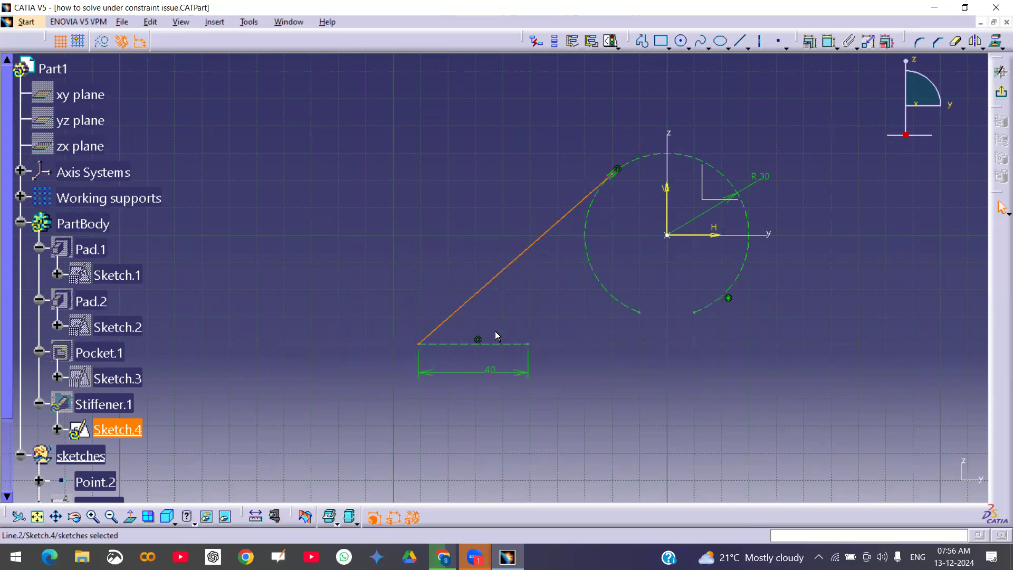
{"action": "left_click_drag", "start_coordinate": [475, 287], "coordinate": [364, 283]}
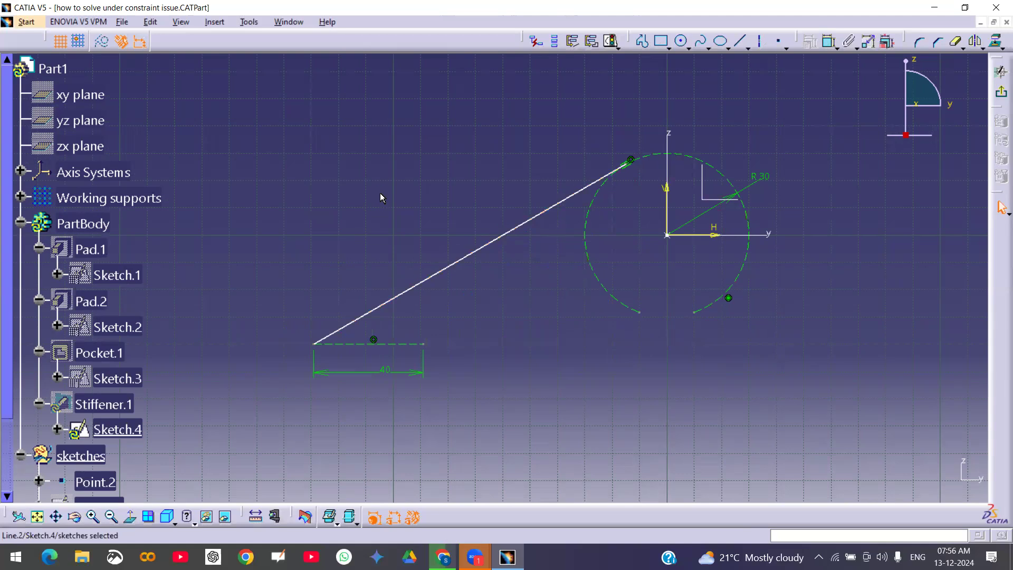
{"action": "key", "text": "ctrl+z"}
{"action": "left_click", "coordinate": [481, 176]}
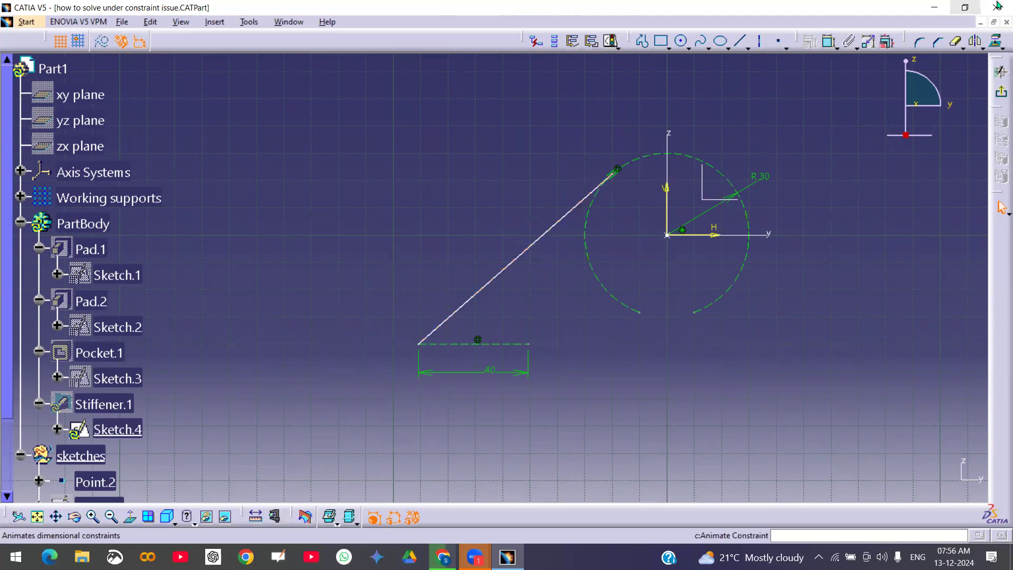
{"action": "left_click", "coordinate": [830, 42]}
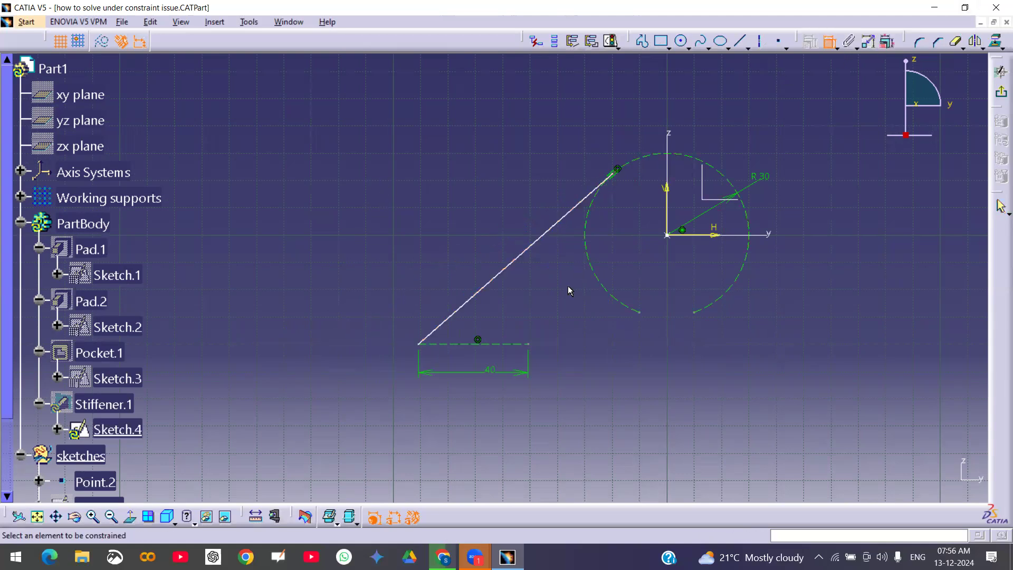
{"action": "left_click", "coordinate": [529, 345]}
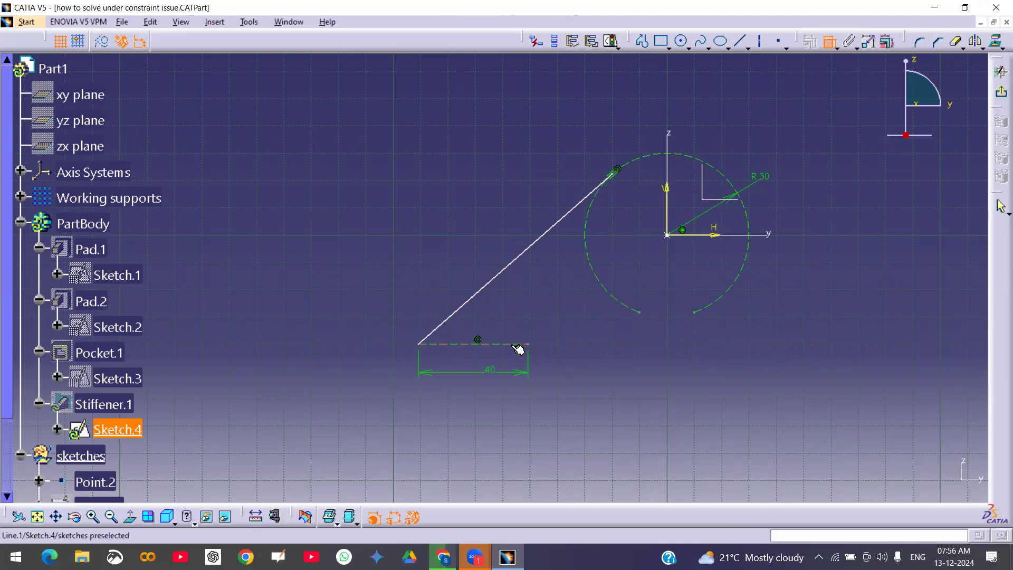
{"action": "left_click", "coordinate": [696, 235]}
{"action": "left_click", "coordinate": [830, 42]}
Dimension the horizontal distance from the dashed line's endpoint nearest the arc to the Z axis, and check the sketch solving status
{"action": "left_click", "coordinate": [826, 43]}
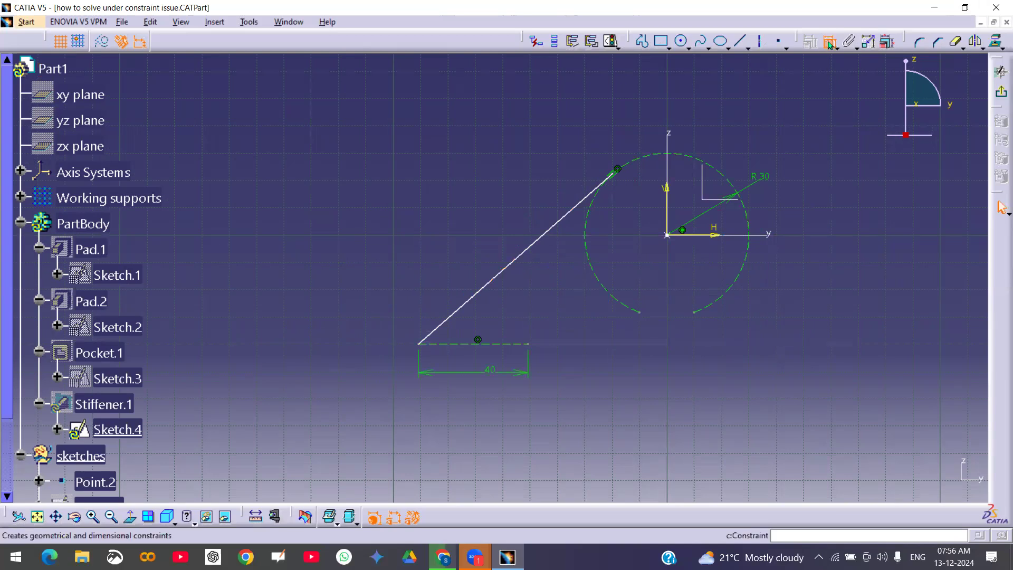
{"action": "left_click", "coordinate": [534, 349]}
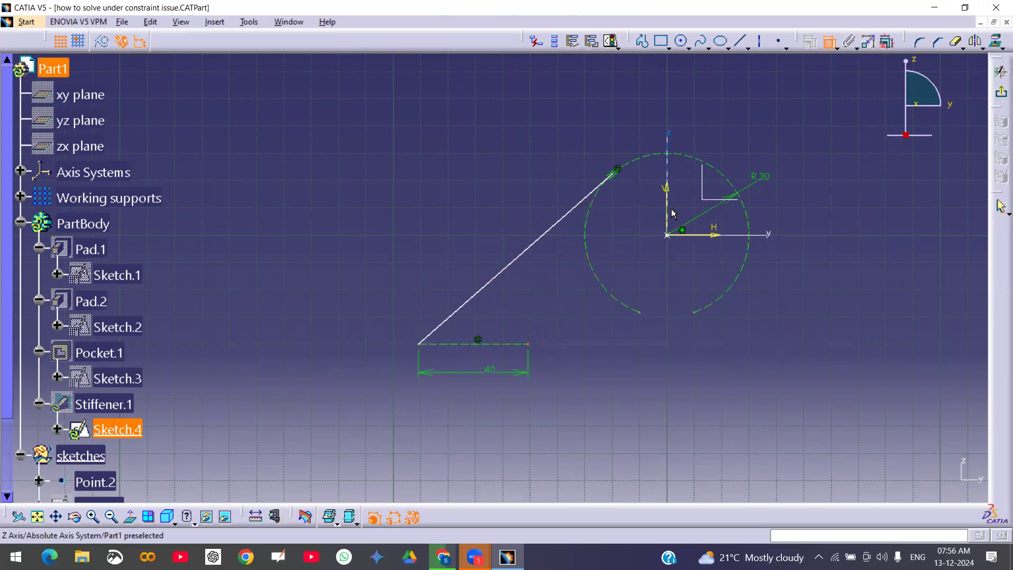
{"action": "left_click", "coordinate": [667, 209]}
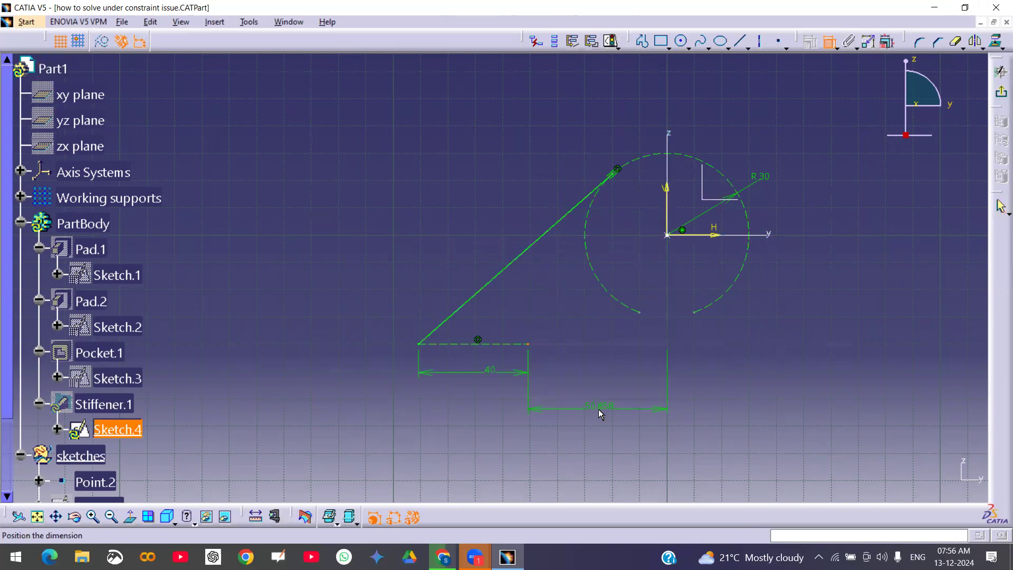
{"action": "left_click", "coordinate": [602, 407]}
{"action": "left_click", "coordinate": [831, 43]}
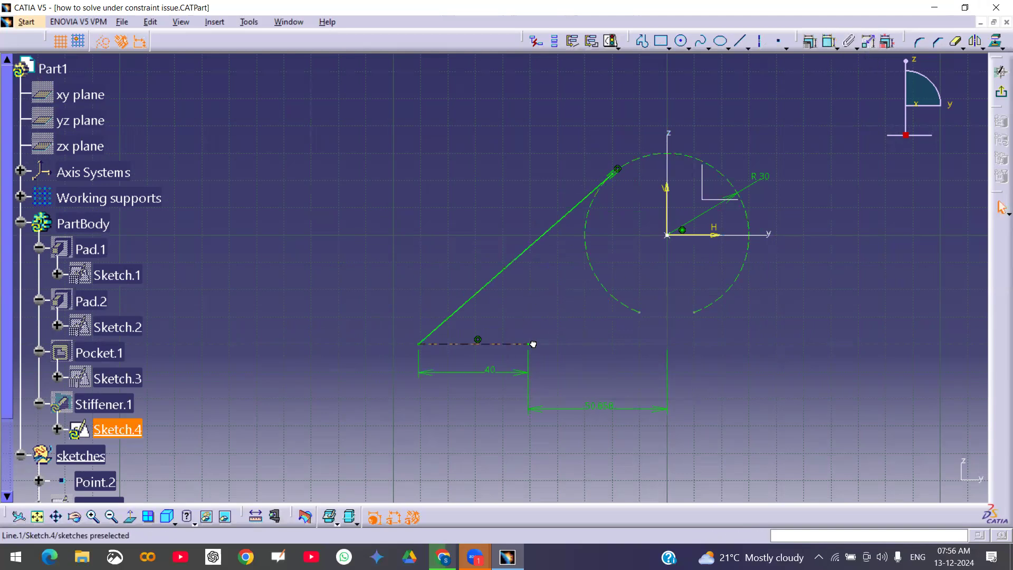
{"action": "left_click", "coordinate": [611, 41]}
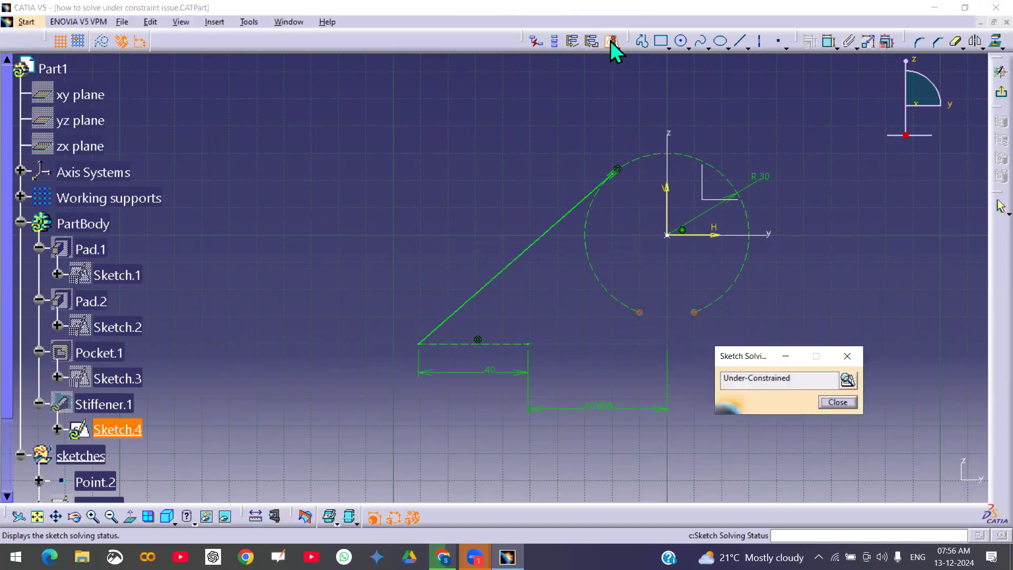
{"action": "left_click", "coordinate": [844, 404]}
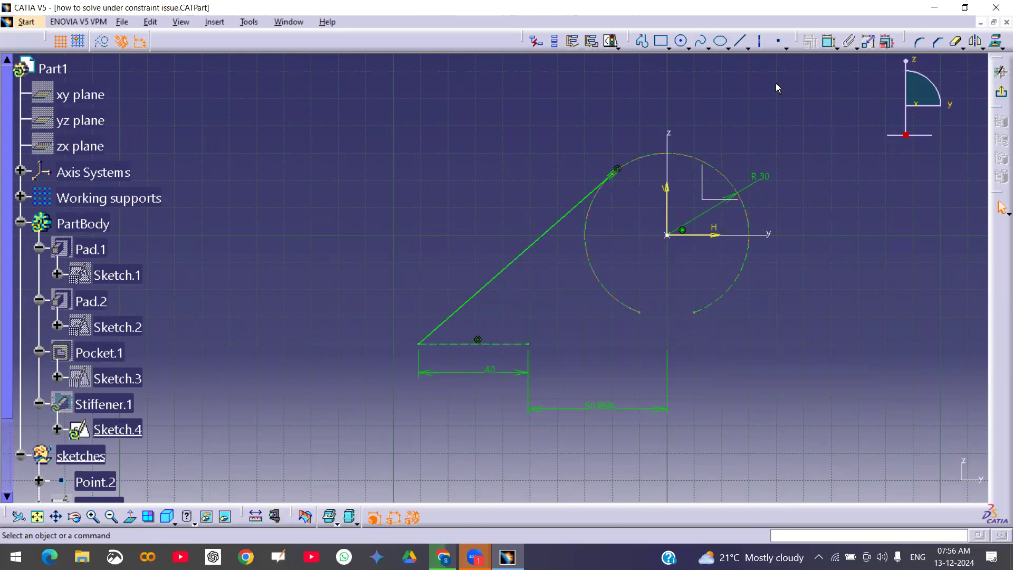
Close the dashed arc into a full circle with Close arc, and check Sketch.4's solving status again
{"action": "left_click", "coordinate": [952, 42]}
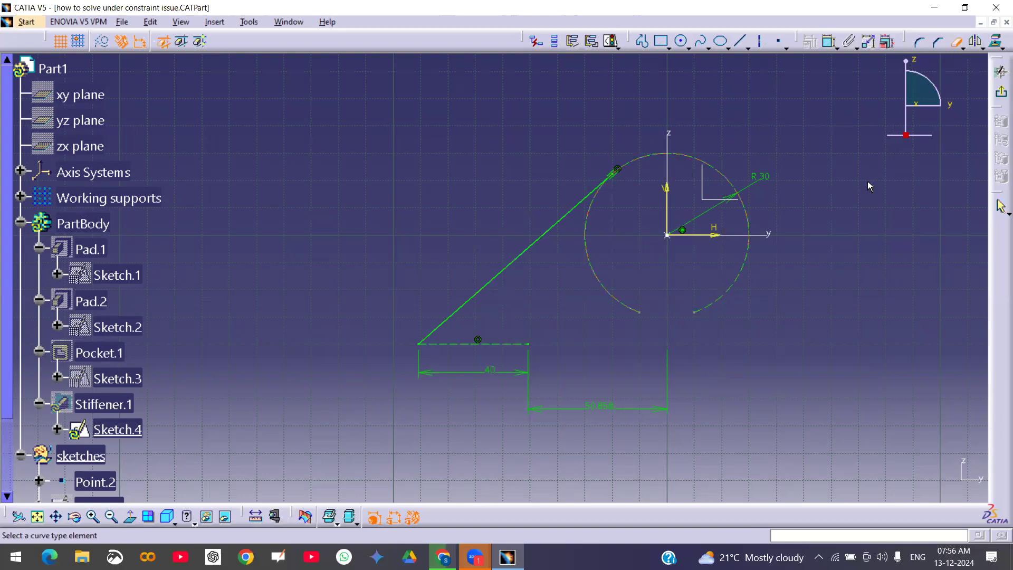
{"action": "left_click", "coordinate": [955, 42]}
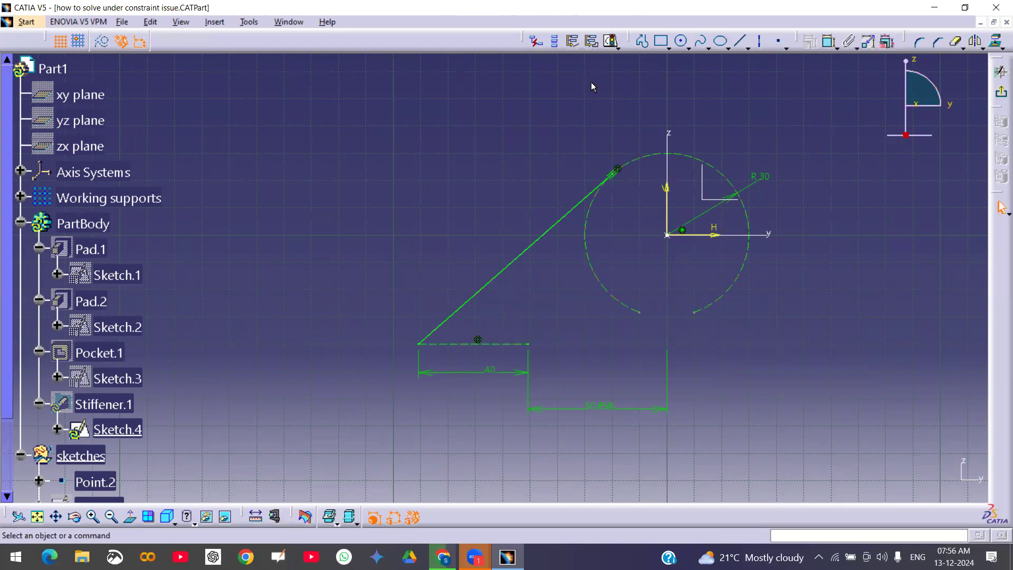
{"action": "left_click", "coordinate": [961, 48]}
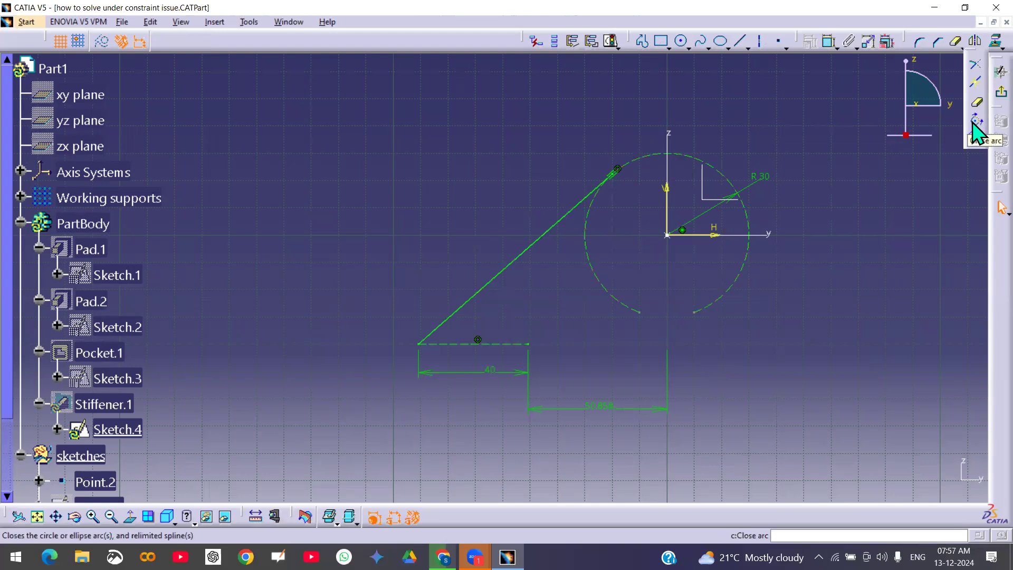
{"action": "left_click", "coordinate": [973, 124]}
{"action": "left_click", "coordinate": [709, 164]}
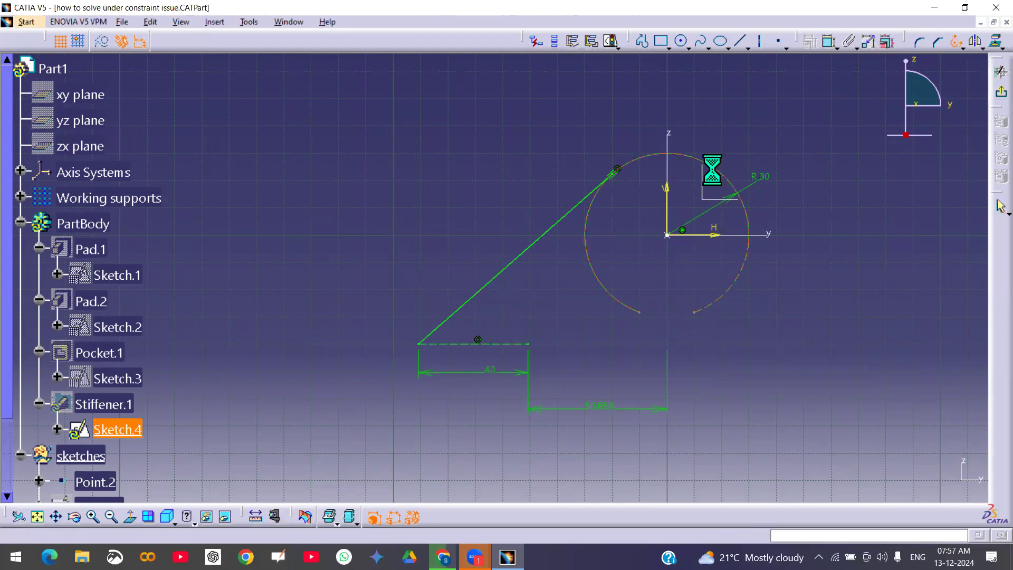
{"action": "left_click", "coordinate": [611, 43]}
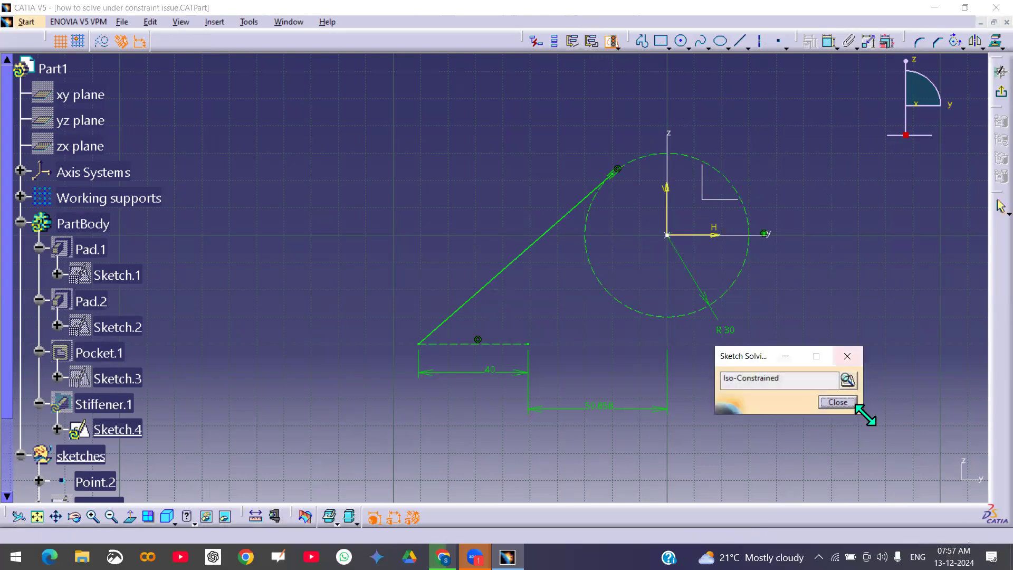
{"action": "left_click", "coordinate": [837, 402]}
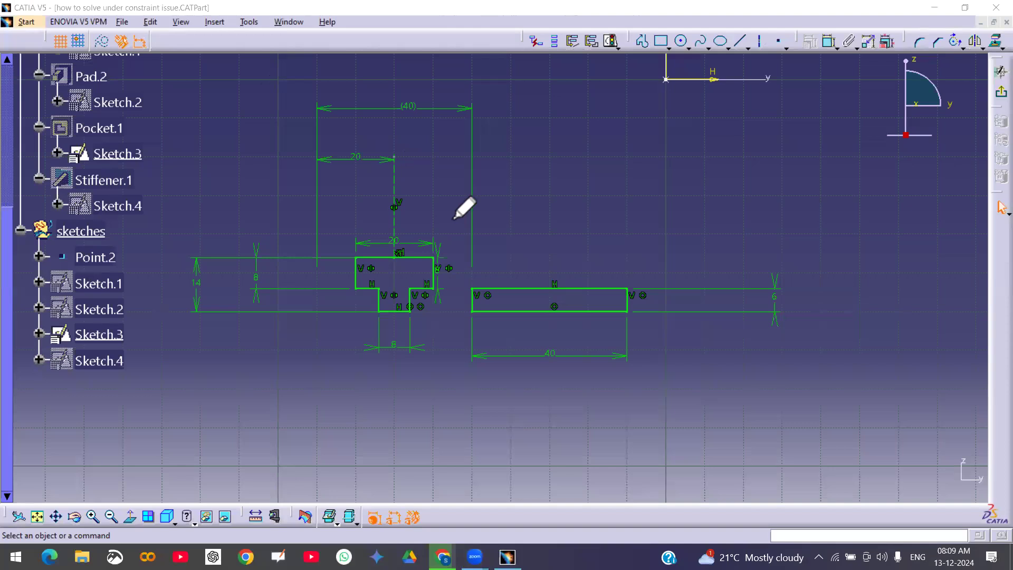
Examine the 40 mm length dimension of Sketch.3's narrow rectangle and mark the rectangle's coincidence constraints with freehand circles
{"action": "mouse_move", "coordinate": [539, 206]}
{"action": "middle_mouse_down"}
{"action": "mouse_move", "coordinate": [530, 271]}
{"action": "mouse_move", "coordinate": [540, 283]}
{"action": "middle_mouse_up"}
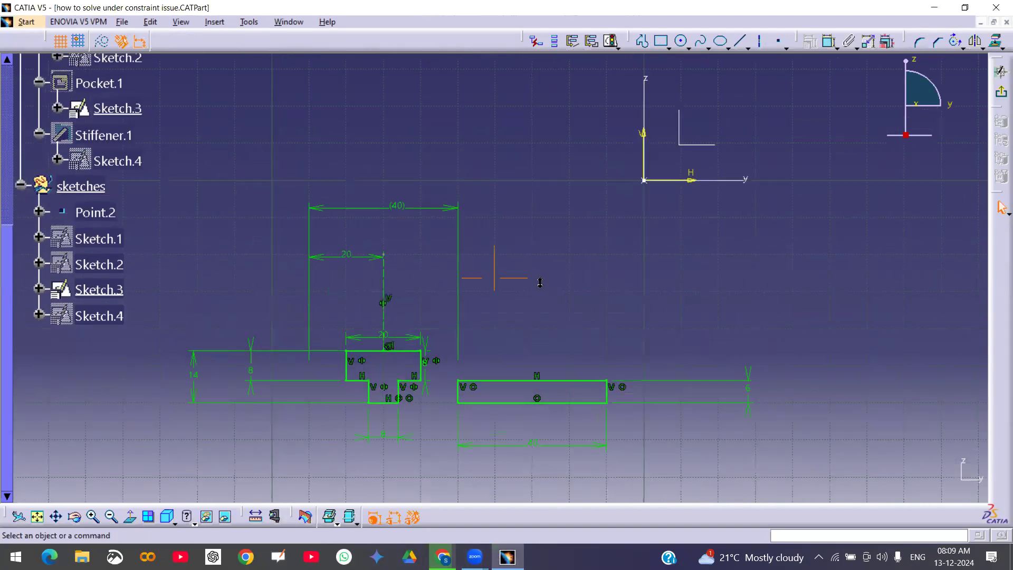
{"action": "left_click", "coordinate": [531, 449]}
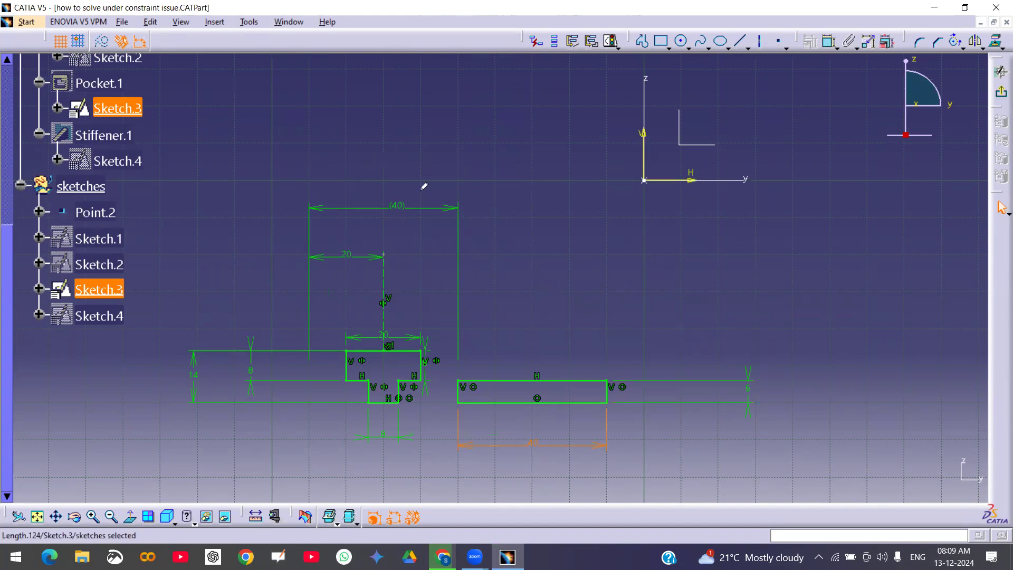
{"action": "mouse_move", "coordinate": [570, 215]}
{"action": "left_mouse_down"}
{"action": "mouse_move", "coordinate": [622, 277]}
{"action": "mouse_move", "coordinate": [606, 236]}
{"action": "mouse_move", "coordinate": [645, 233]}
{"action": "mouse_move", "coordinate": [656, 208]}
{"action": "mouse_move", "coordinate": [670, 221]}
{"action": "mouse_move", "coordinate": [685, 199]}
{"action": "mouse_move", "coordinate": [689, 217]}
{"action": "mouse_move", "coordinate": [706, 221]}
{"action": "mouse_move", "coordinate": [777, 191]}
{"action": "left_mouse_up"}
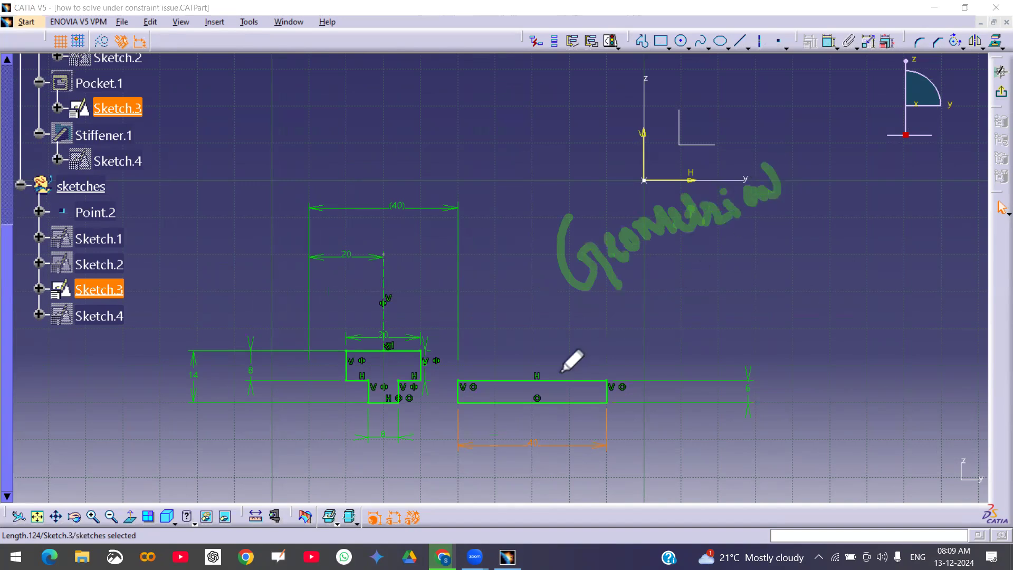
{"action": "left_click_drag", "start_coordinate": [621, 374], "coordinate": [628, 371]}
{"action": "left_click_drag", "start_coordinate": [525, 406], "coordinate": [544, 393]}
{"action": "mouse_move", "coordinate": [471, 373]}
{"action": "left_mouse_down"}
{"action": "mouse_move", "coordinate": [473, 402]}
{"action": "mouse_move", "coordinate": [476, 372]}
{"action": "left_mouse_up"}
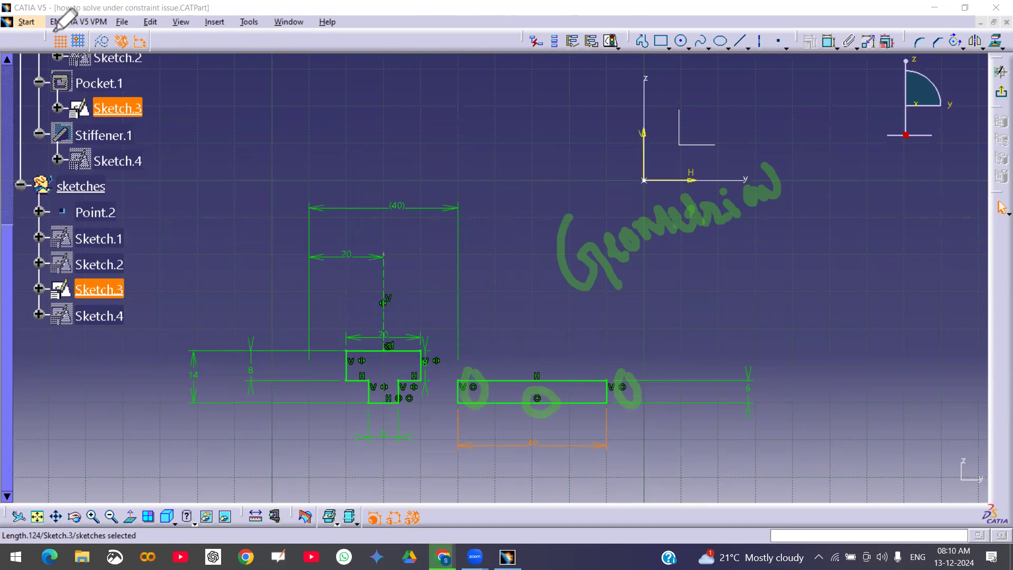
Show the hidden bracket body again through Pad.1 while Sketch.3 stays open for editing
{"action": "scroll", "coordinate": [158, 137], "scroll_direction": "up", "scroll_amount": 3}
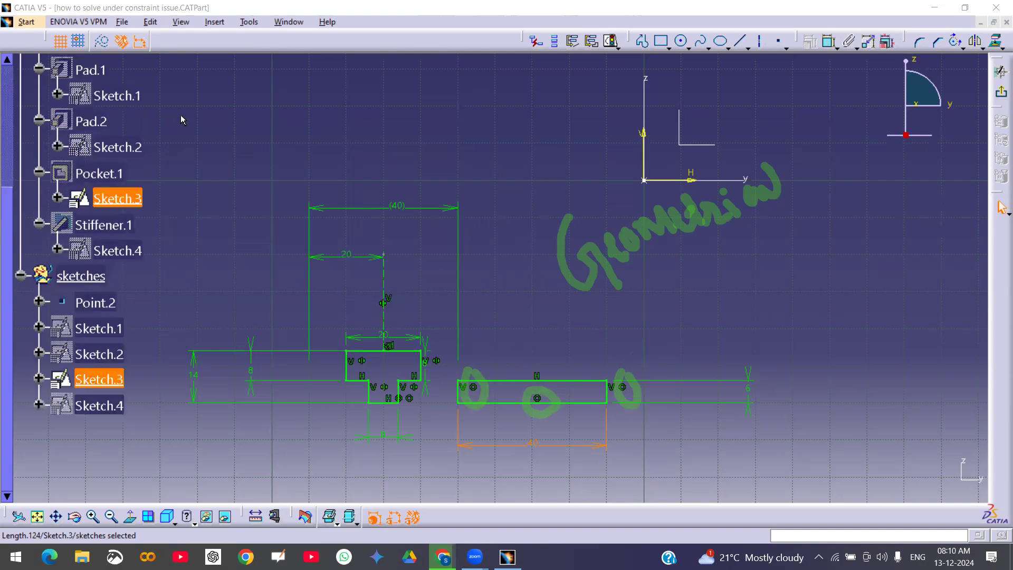
{"action": "right_click", "coordinate": [89, 158]}
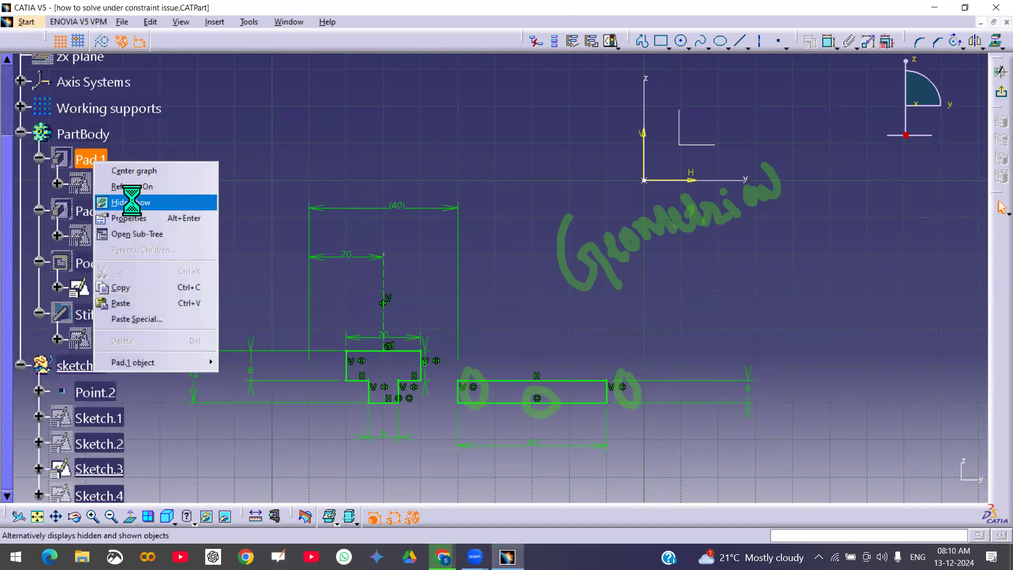
{"action": "left_click", "coordinate": [131, 202]}
{"action": "mouse_move", "coordinate": [508, 409]}
{"action": "middle_mouse_down"}
{"action": "mouse_move", "coordinate": [511, 261]}
{"action": "mouse_move", "coordinate": [470, 195]}
{"action": "middle_mouse_up"}
Check which bracket edges the narrow rectangle's sides are made coincident with, and inspect its 40 mm length dimension
{"action": "left_click", "coordinate": [518, 308]}
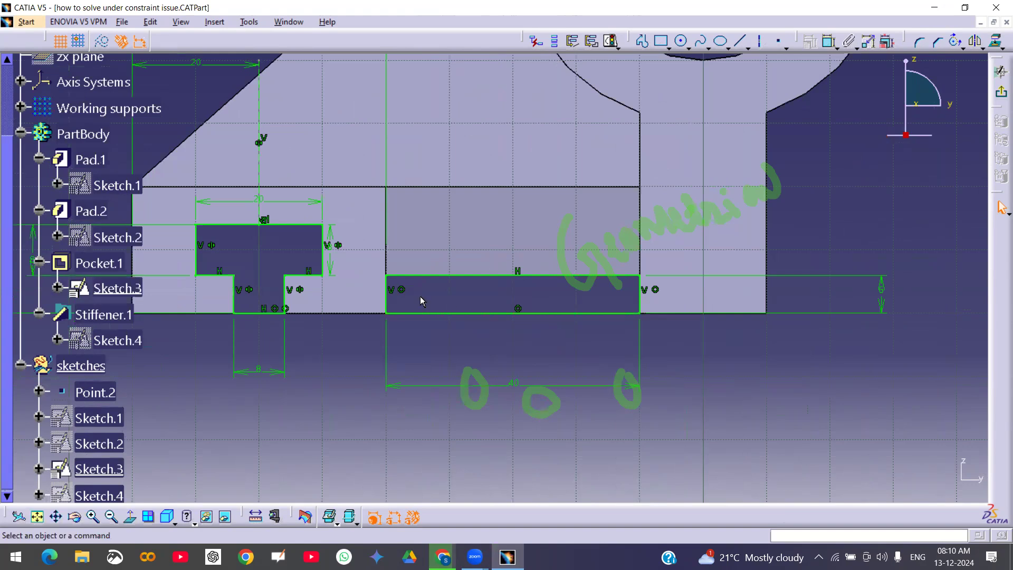
{"action": "left_click", "coordinate": [402, 290]}
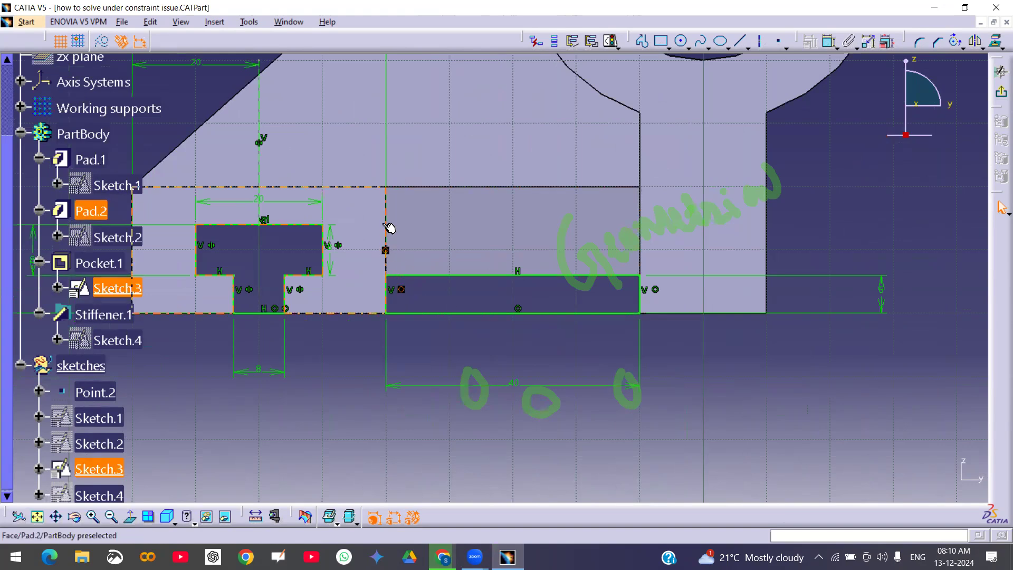
{"action": "left_click", "coordinate": [563, 385]}
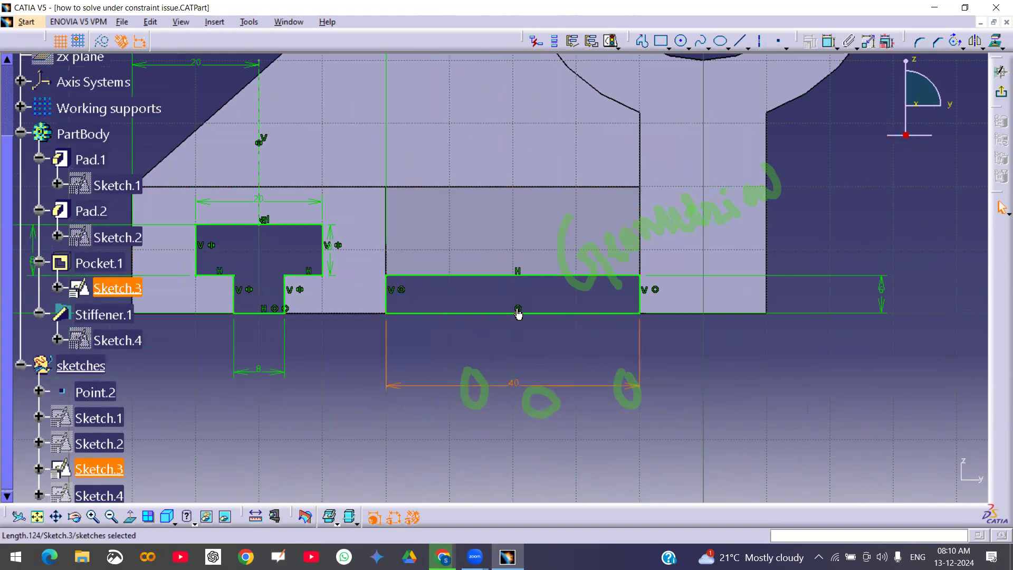
{"action": "left_click", "coordinate": [654, 289]}
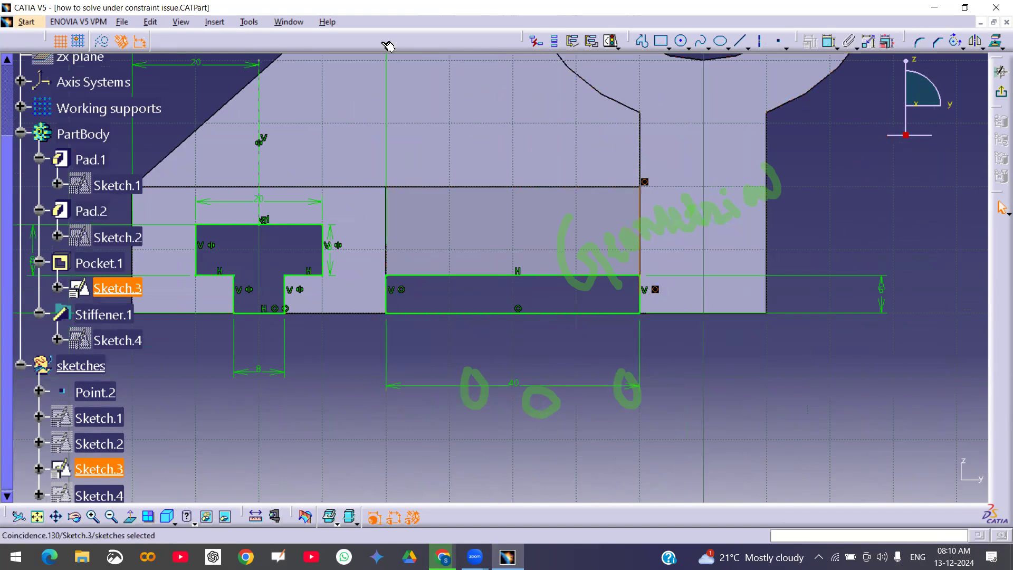
Reposition the narrow rectangle's 40 mm length dimension and 6 mm height dimension closer to the profile
{"action": "middle_click_drag", "start_coordinate": [538, 321], "coordinate": [520, 367]}
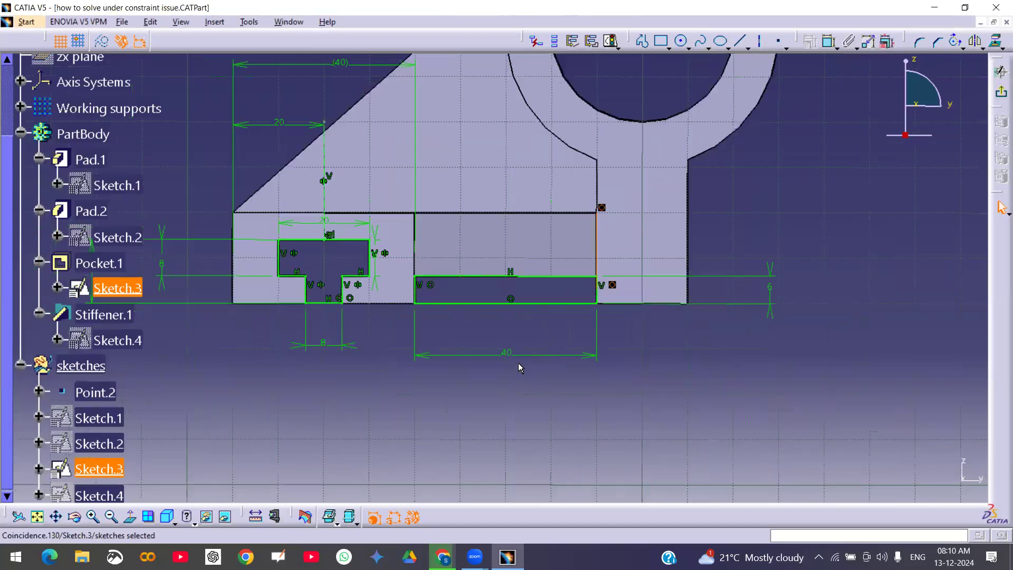
{"action": "left_click_drag", "start_coordinate": [516, 361], "coordinate": [515, 334]}
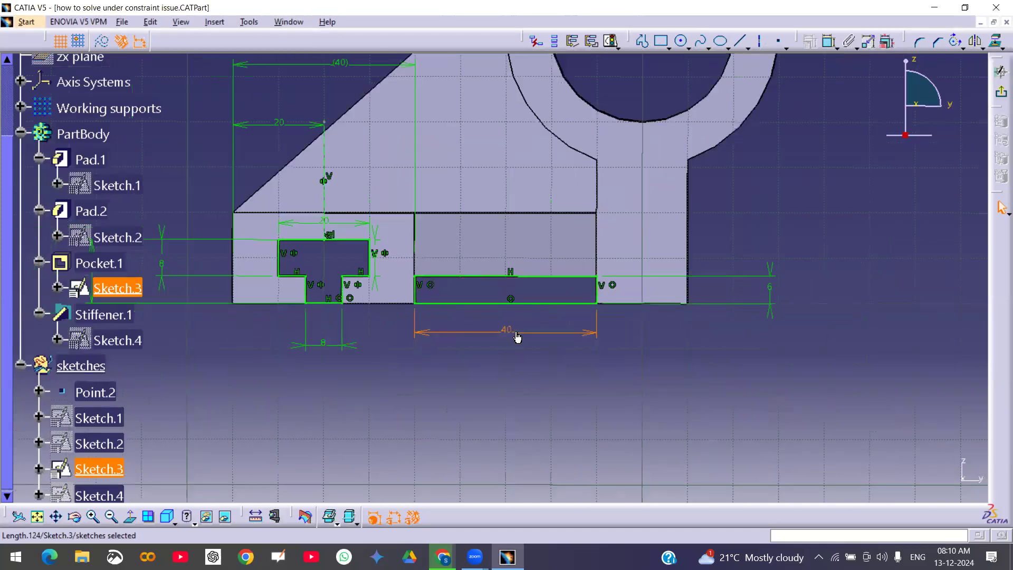
{"action": "left_click_drag", "start_coordinate": [774, 293], "coordinate": [709, 288]}
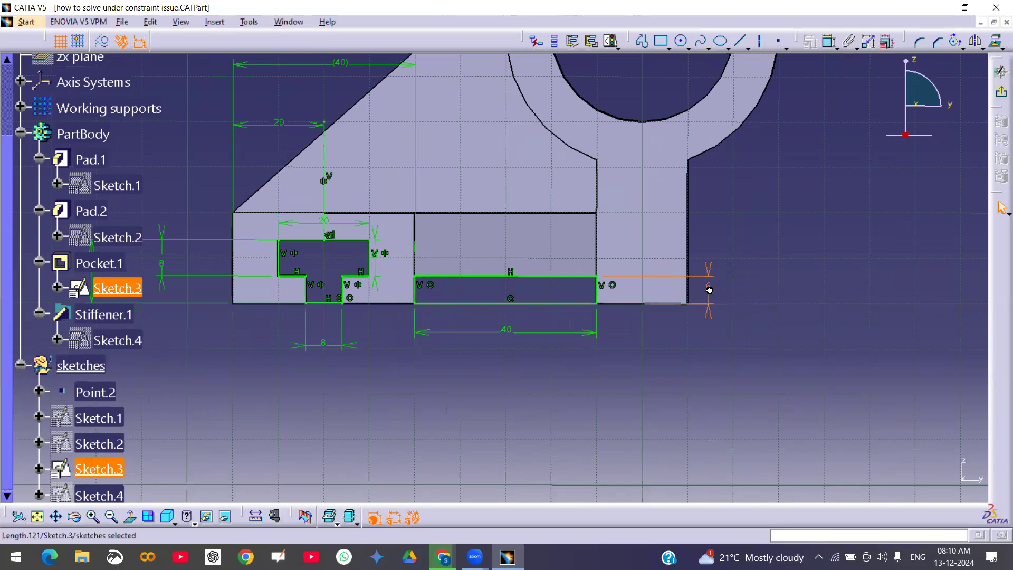
{"action": "middle_click_drag", "start_coordinate": [445, 379], "coordinate": [458, 363]}
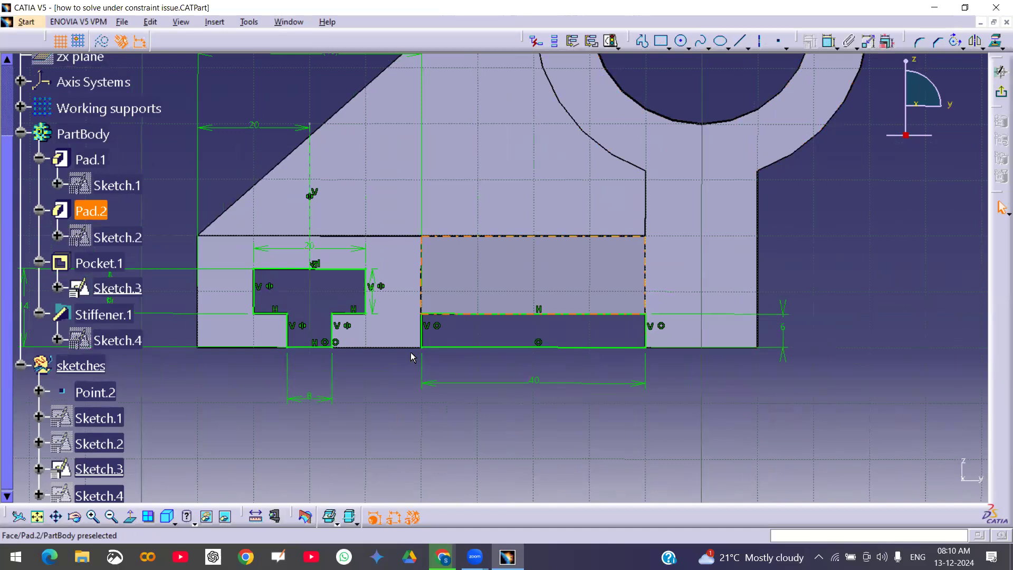
{"action": "middle_click_drag", "start_coordinate": [466, 425], "coordinate": [467, 421]}
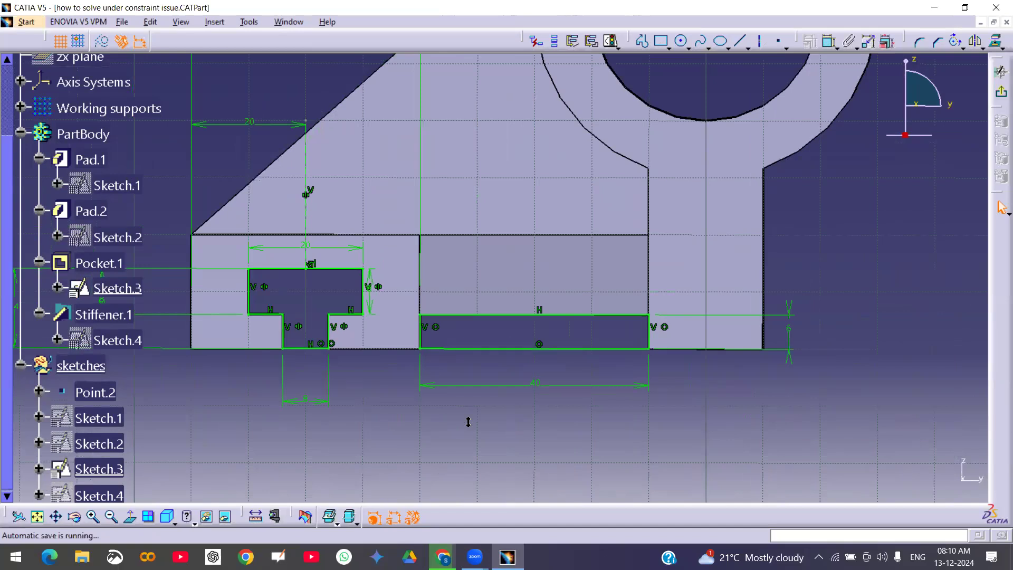